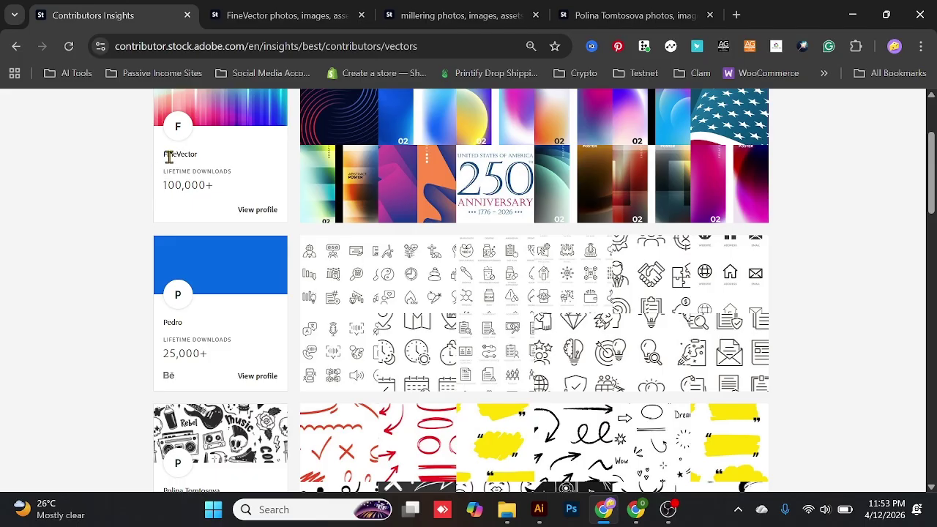
# - Browse the FineVector contributor portfolio on Adobe Stock and examine its abstract gradient poster sets
pyautogui.click(570, 15)
pyautogui.click(227, 15)
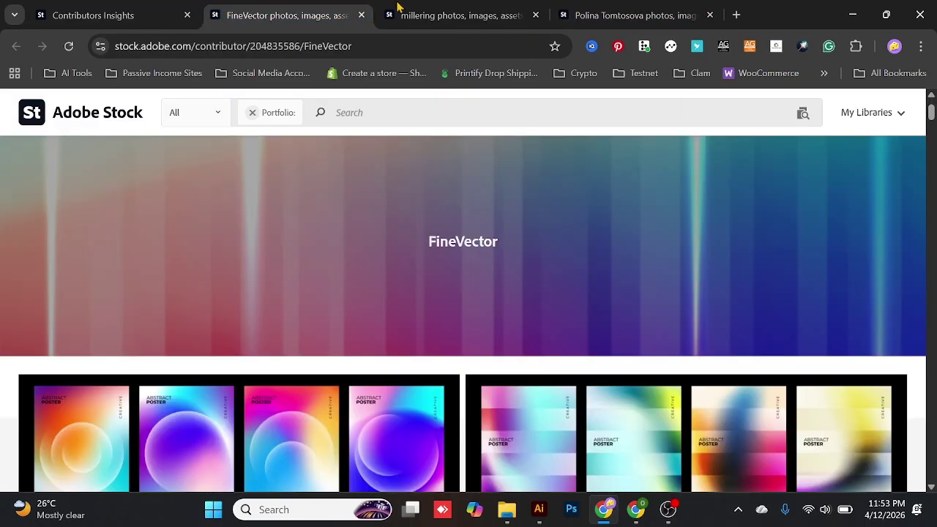
pyautogui.scroll(-2, 584, 261)
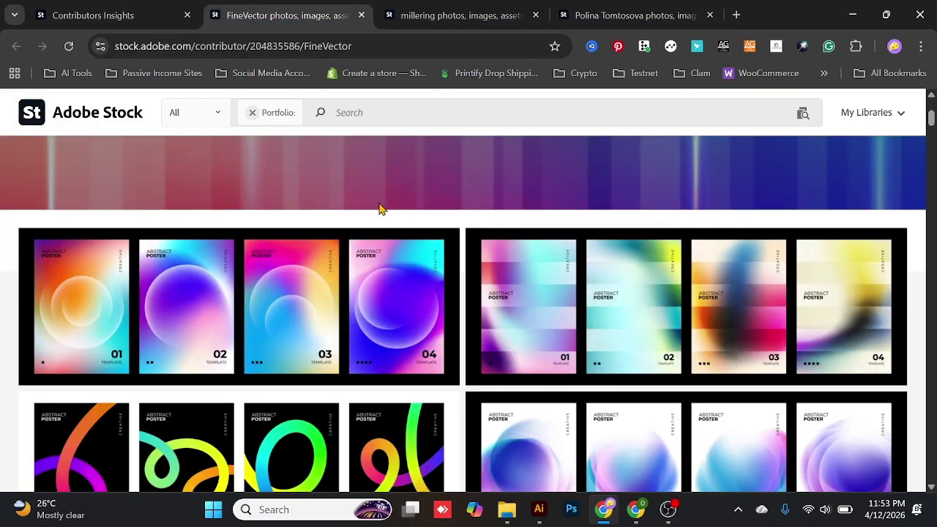
pyautogui.scroll(-1, 291, 261)
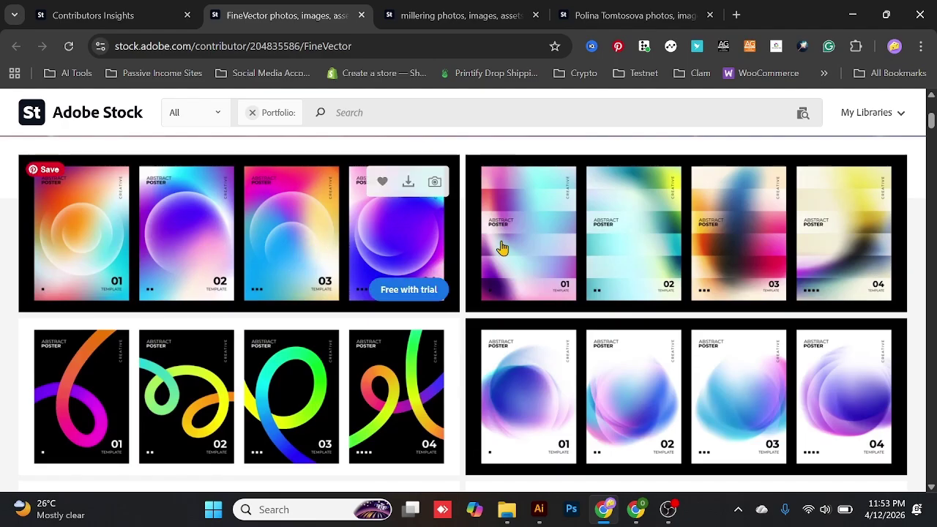
pyautogui.scroll(-1, 612, 282)
pyautogui.scroll(1, 456, 266)
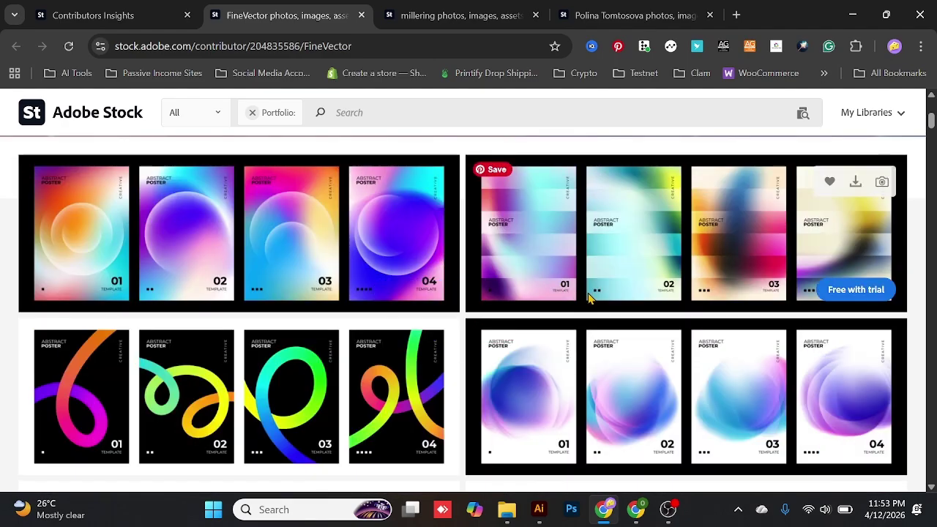
pyautogui.scroll(-1, 657, 246)
pyautogui.scroll(-1, 561, 268)
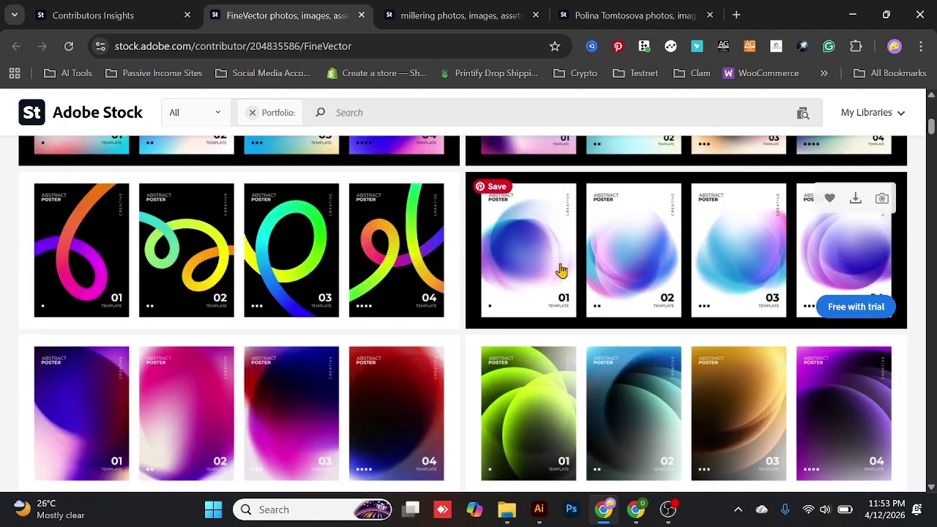
pyautogui.scroll(-2, 441, 320)
pyautogui.scroll(-2, 441, 320)
pyautogui.scroll(-2, 485, 317)
pyautogui.scroll(2, 480, 318)
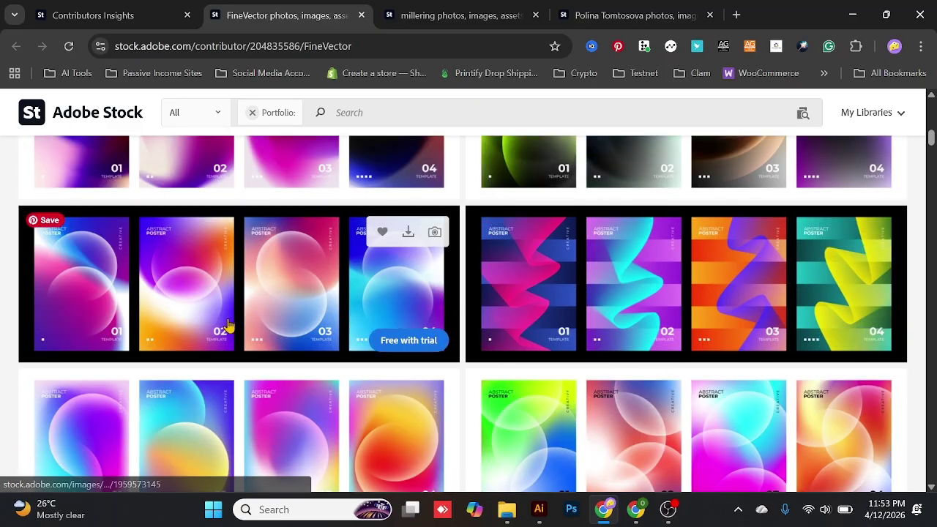
pyautogui.scroll(4, 267, 317)
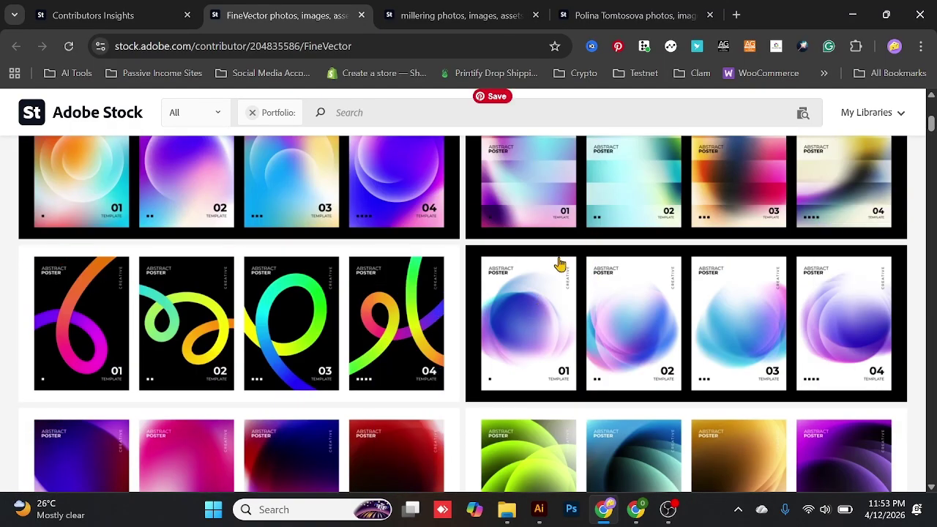
pyautogui.scroll(2, 539, 301)
pyautogui.scroll(-2, 366, 329)
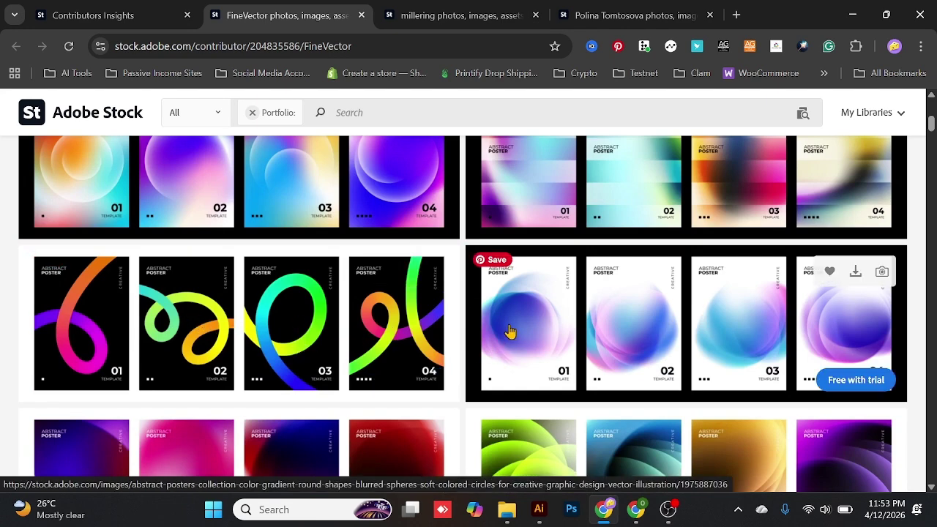
# - Switch to Adobe Illustrator and create a new 4000 x 2000 px landscape document in RGB color at 300 ppi
pyautogui.click(849, 13)
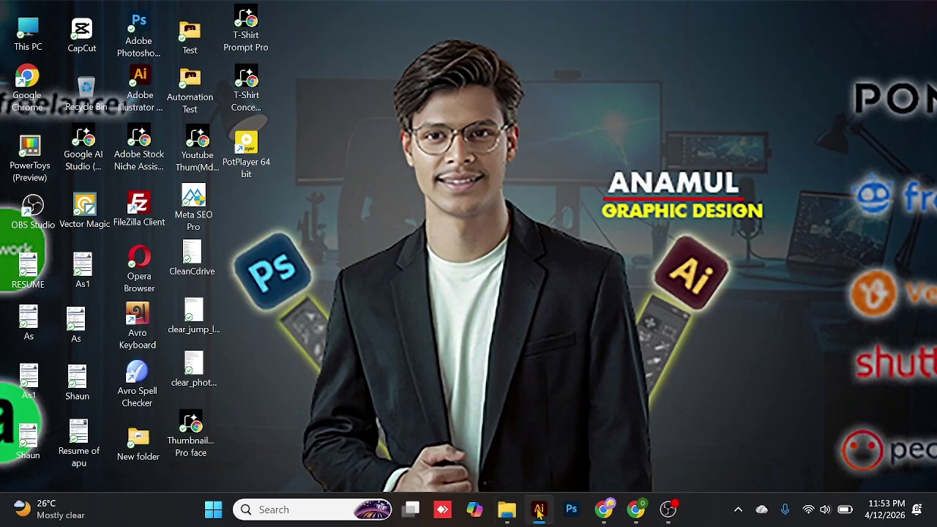
pyautogui.click(539, 510)
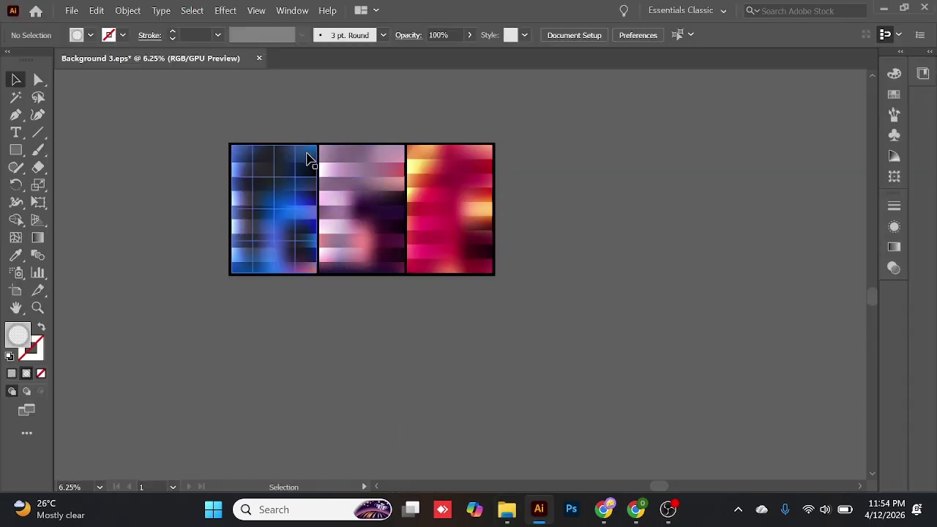
pyautogui.scroll(1, 188, 224)
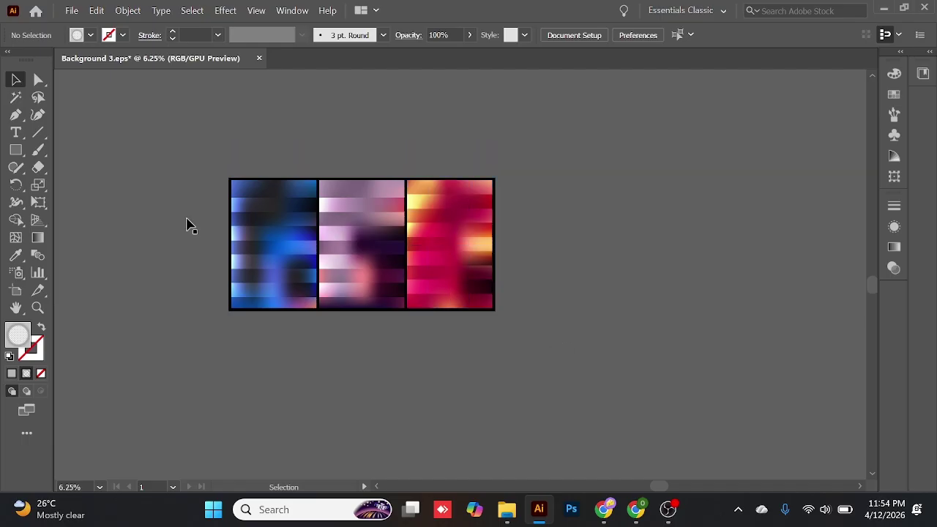
pyautogui.click(72, 10)
pyautogui.click(109, 30)
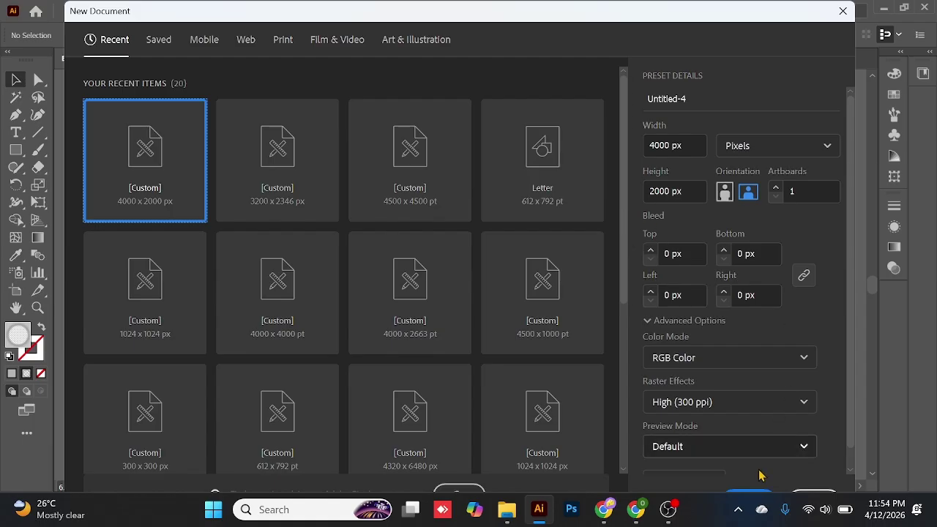
pyautogui.click(752, 493)
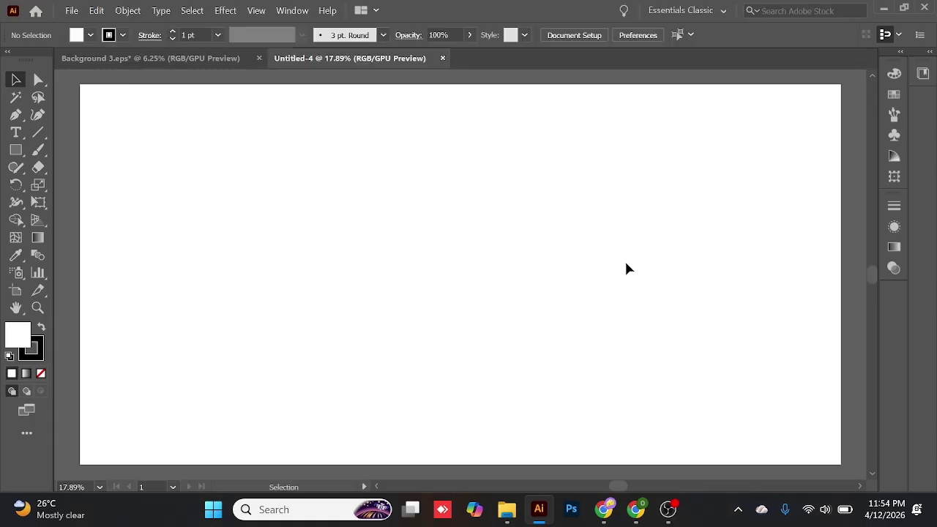
# - Create a 4000 x 2000 px rectangle and remove its stroke
pyautogui.hotkey('ctrl', '-')
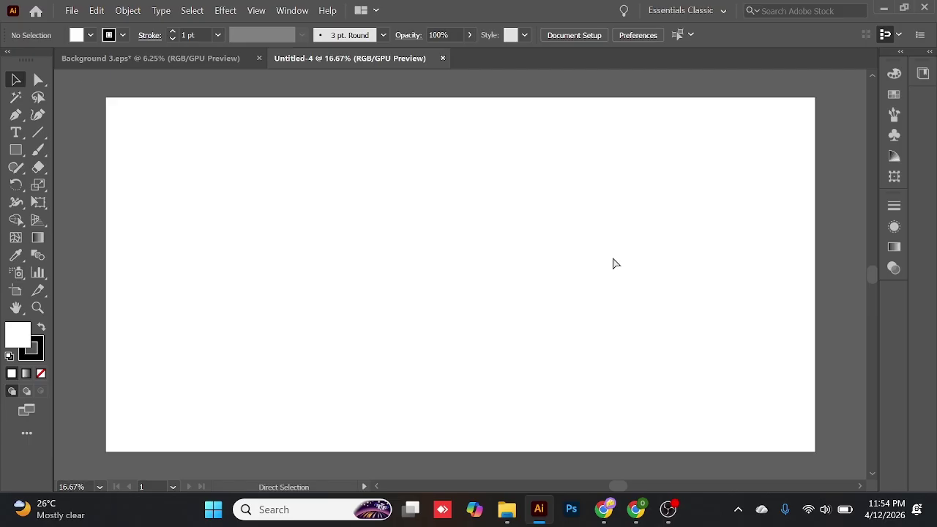
pyautogui.moveTo(568, 198); pyautogui.dragTo(528, 193)
pyautogui.hotkey('ctrl', '-')
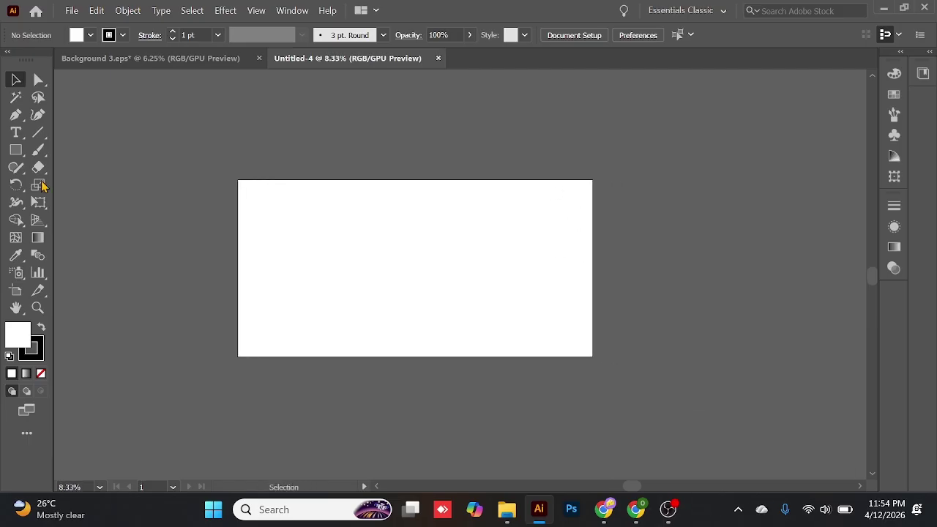
pyautogui.click(15, 150)
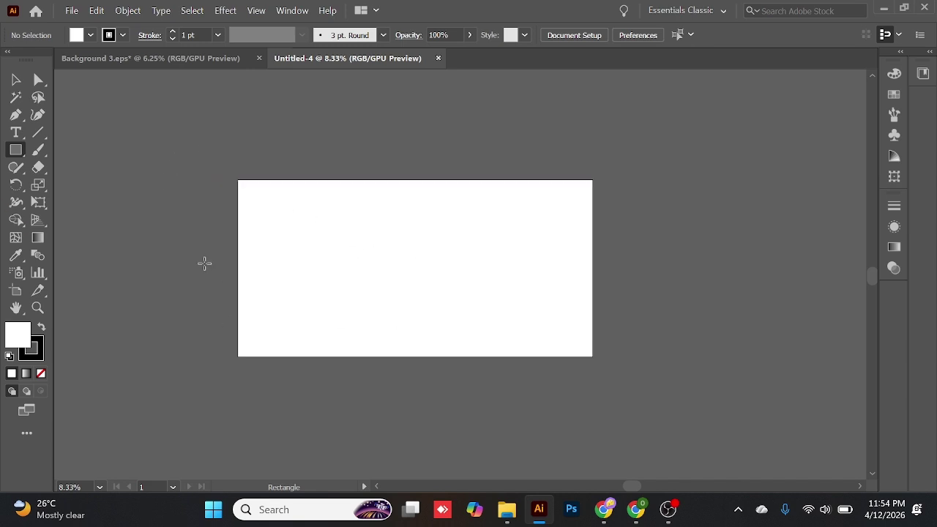
pyautogui.click(165, 158)
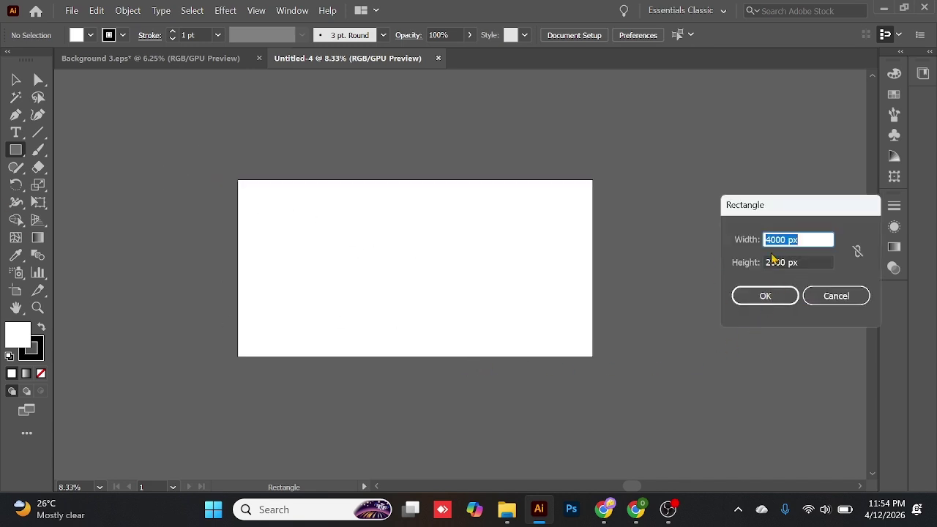
pyautogui.click(765, 295)
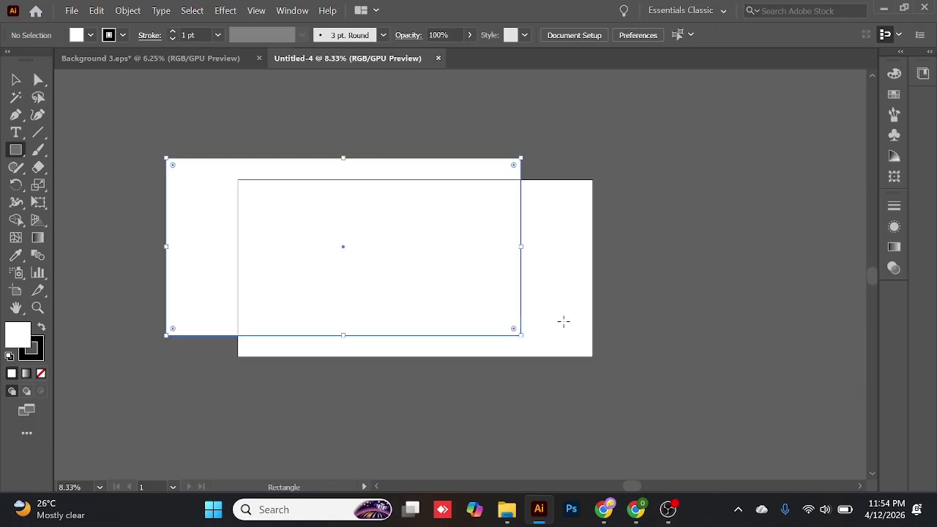
pyautogui.click(15, 79)
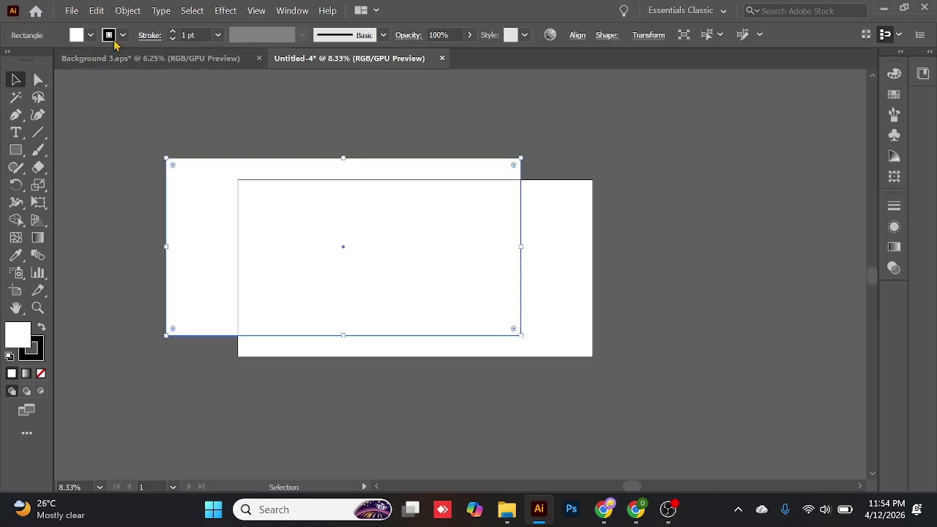
pyautogui.click(119, 35)
pyautogui.click(9, 62)
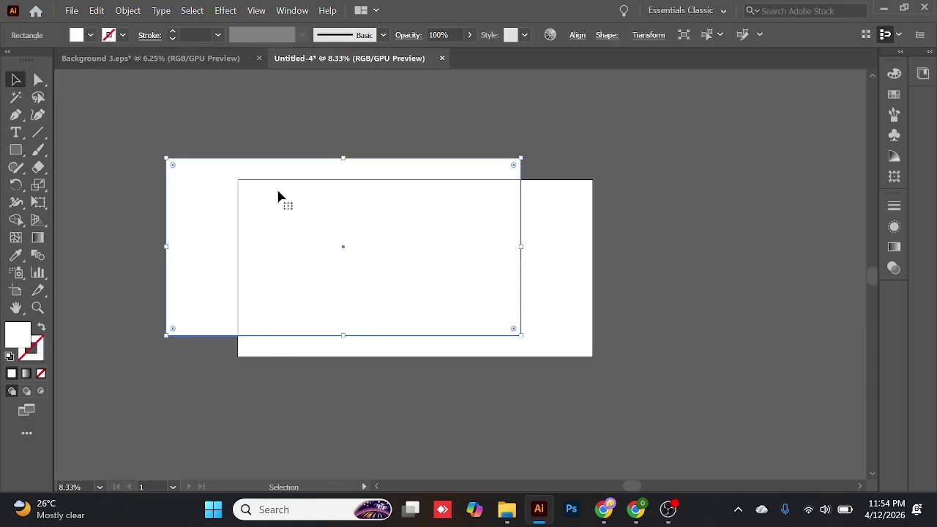
# - Center the rectangle horizontally and vertically on the artboard
pyautogui.click(577, 36)
pyautogui.click(456, 76)
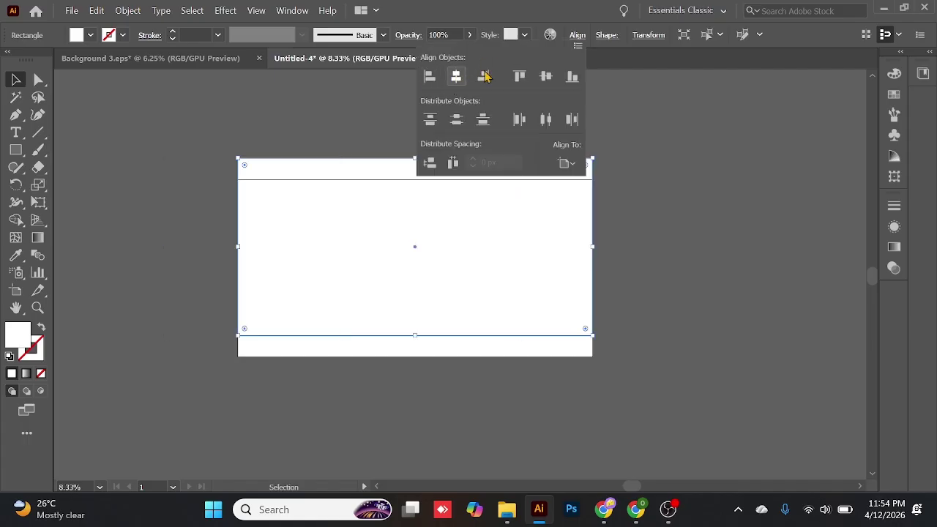
pyautogui.click(545, 77)
pyautogui.click(685, 138)
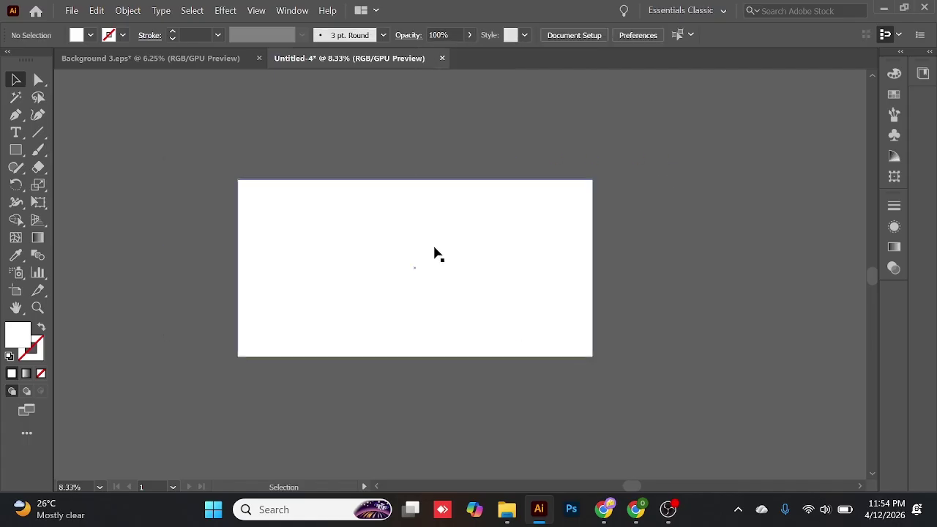
# - Fill the artboard-sized rectangle with bright orange FF6700
pyautogui.click(388, 237)
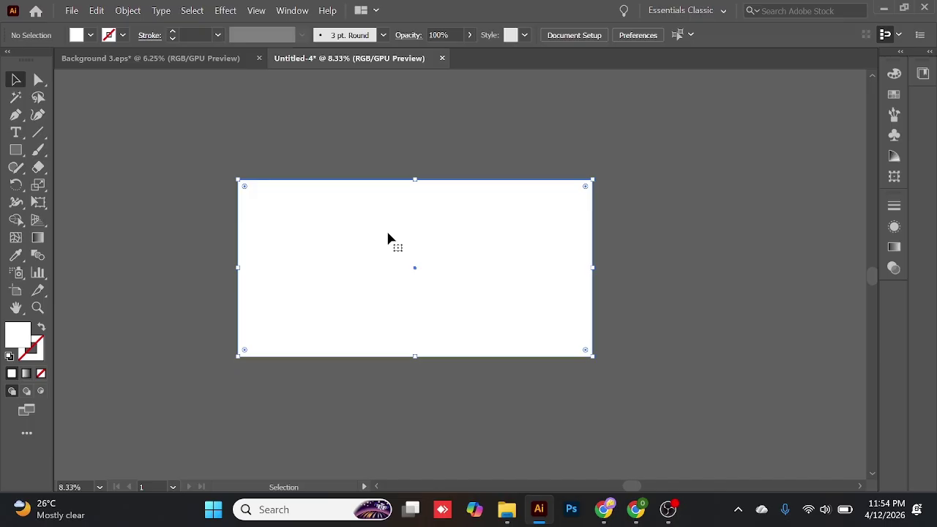
pyautogui.doubleClick(18, 334)
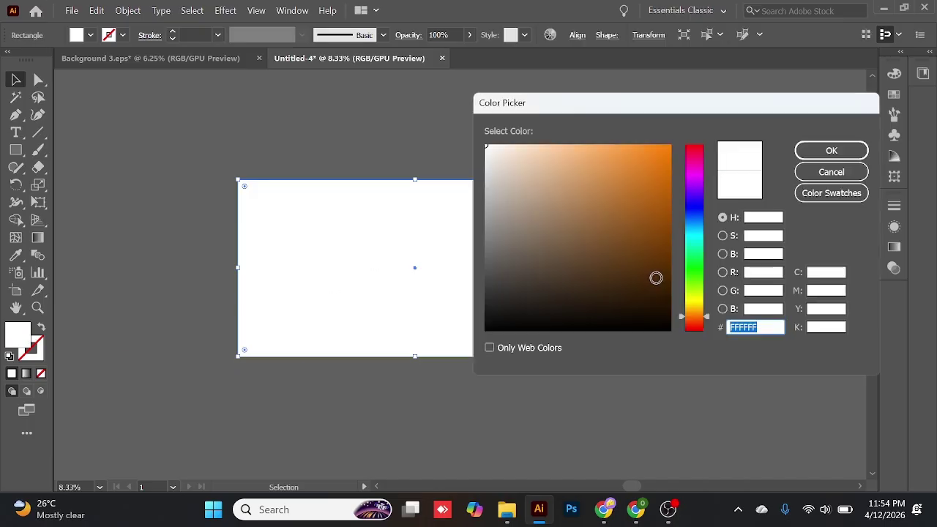
pyautogui.click(685, 320)
pyautogui.moveTo(665, 152); pyautogui.dragTo(676, 139)
pyautogui.click(812, 151)
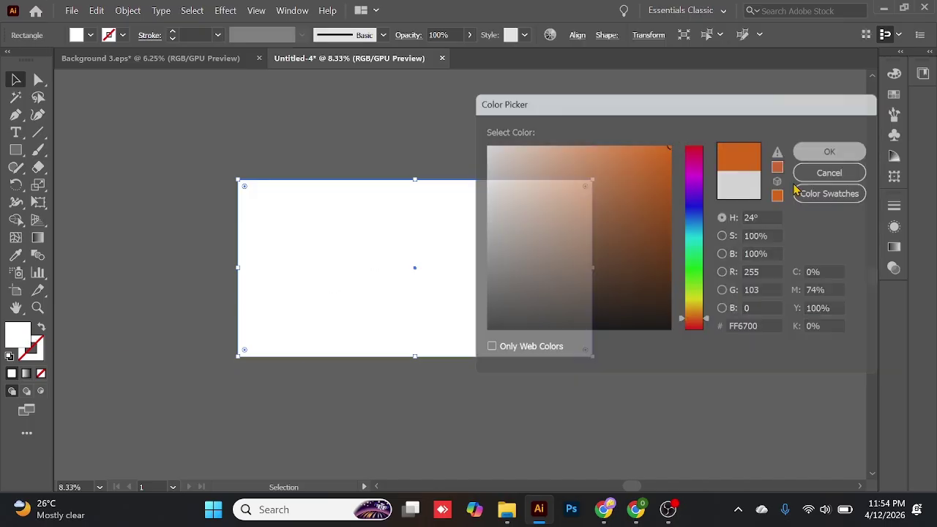
pyautogui.click(666, 188)
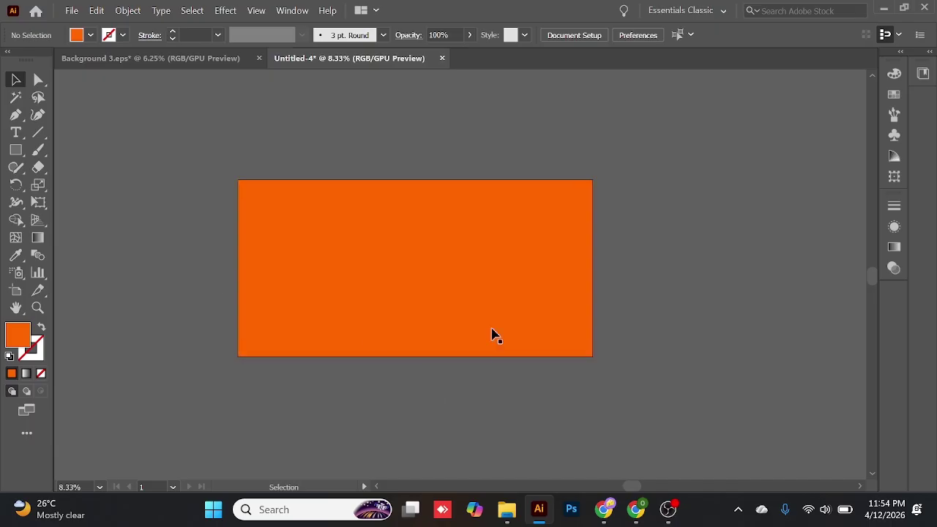
# - Offset the orange rectangle's path by -50 px with miter joins and a miter limit of 4
pyautogui.click(448, 269)
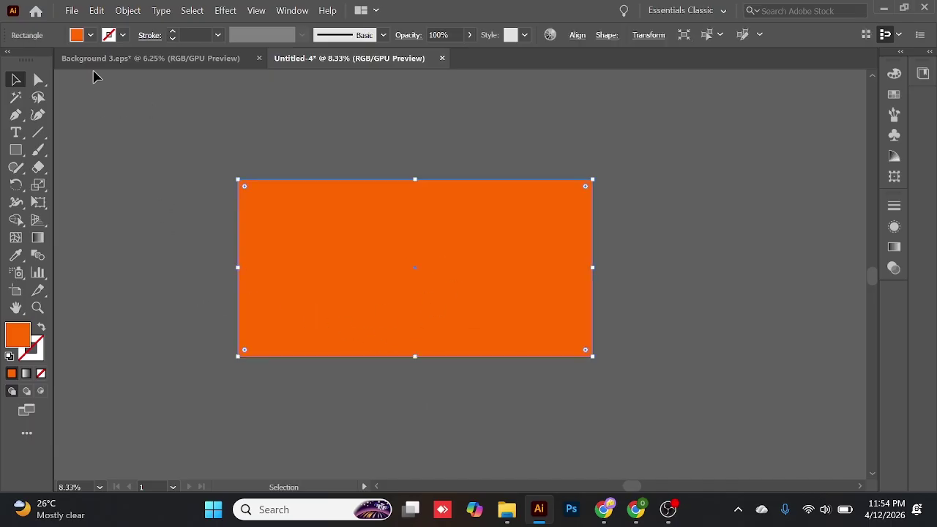
pyautogui.click(127, 13)
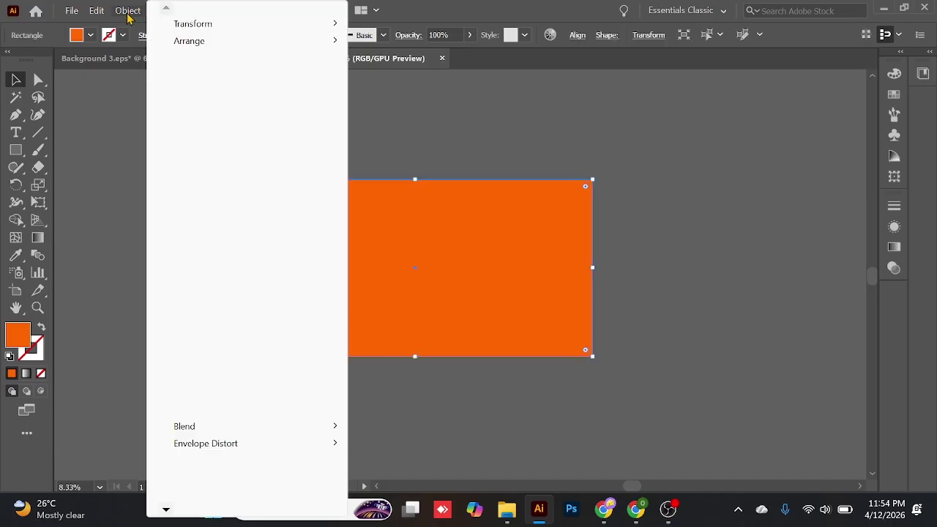
pyautogui.moveTo(240, 380)
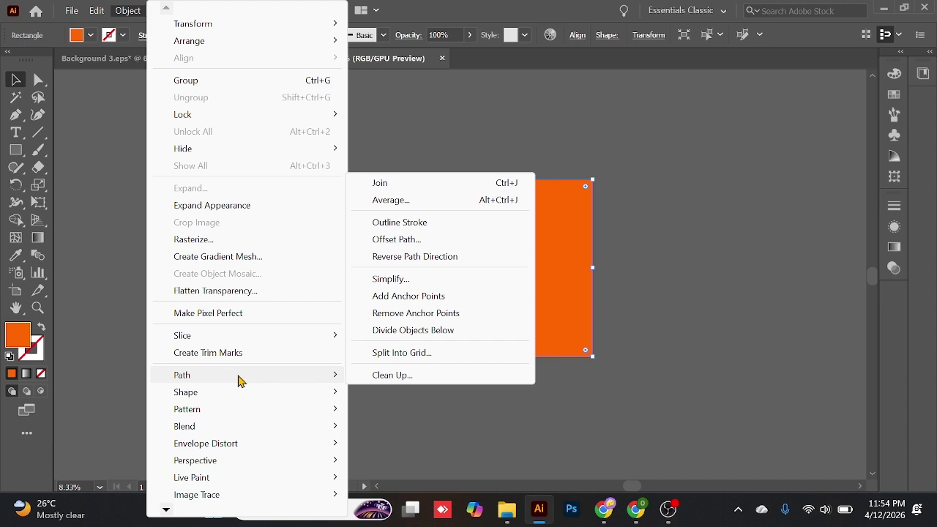
pyautogui.click(409, 242)
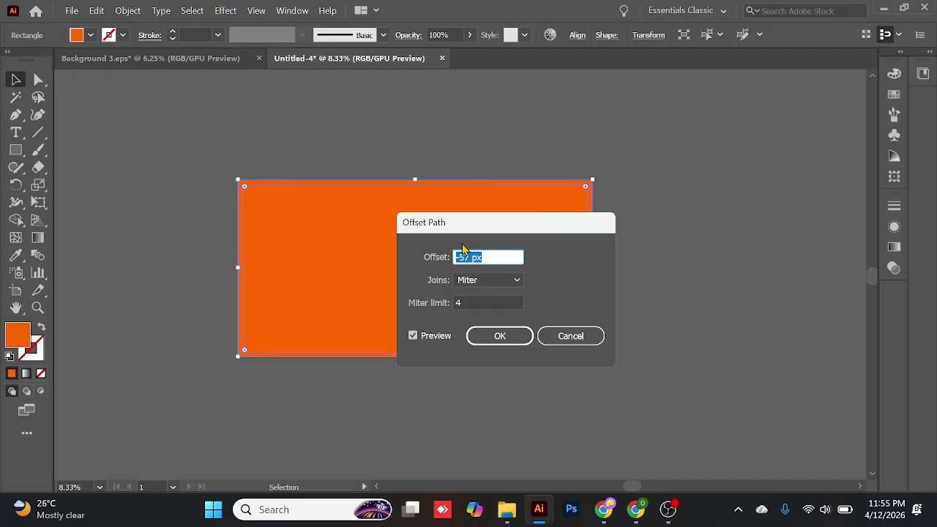
pyautogui.write('5')
pyautogui.write('0')
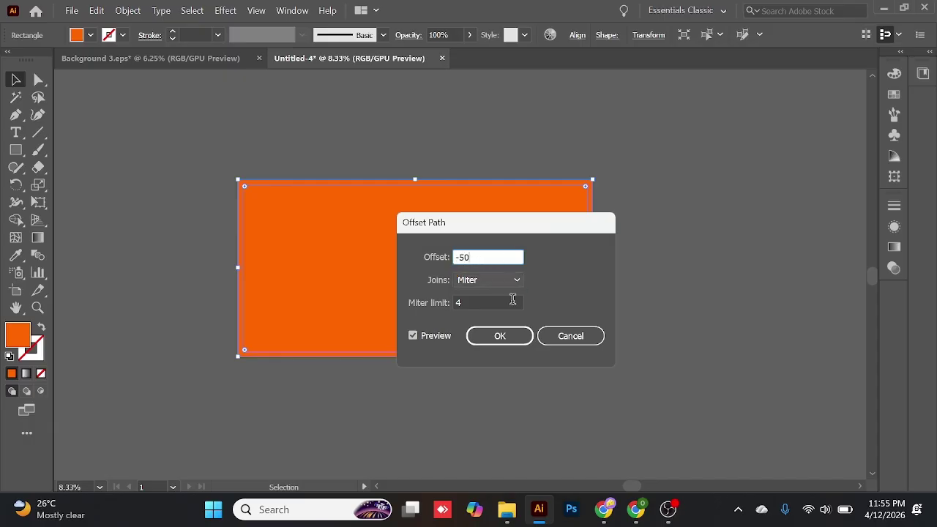
pyautogui.click(504, 338)
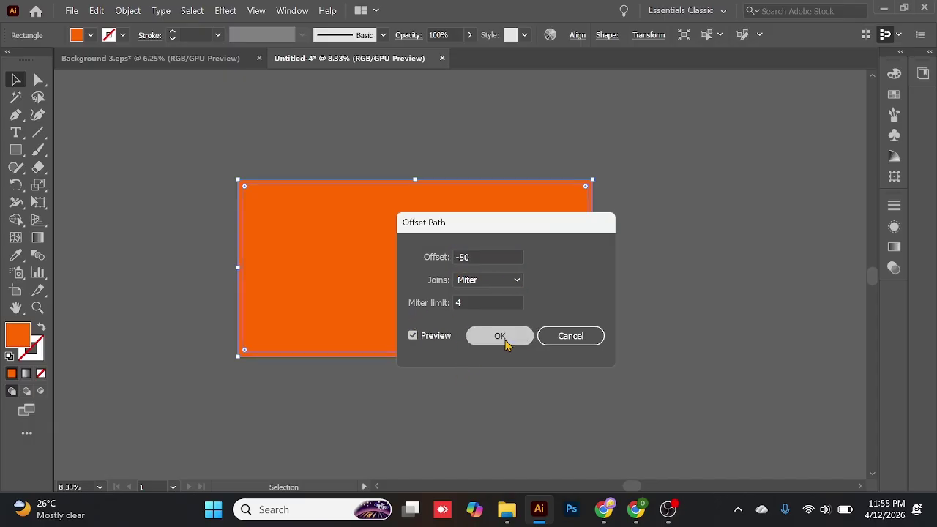
pyautogui.click(622, 209)
# - Fill the inner offset rectangle with a very pale peach color
pyautogui.click(545, 215)
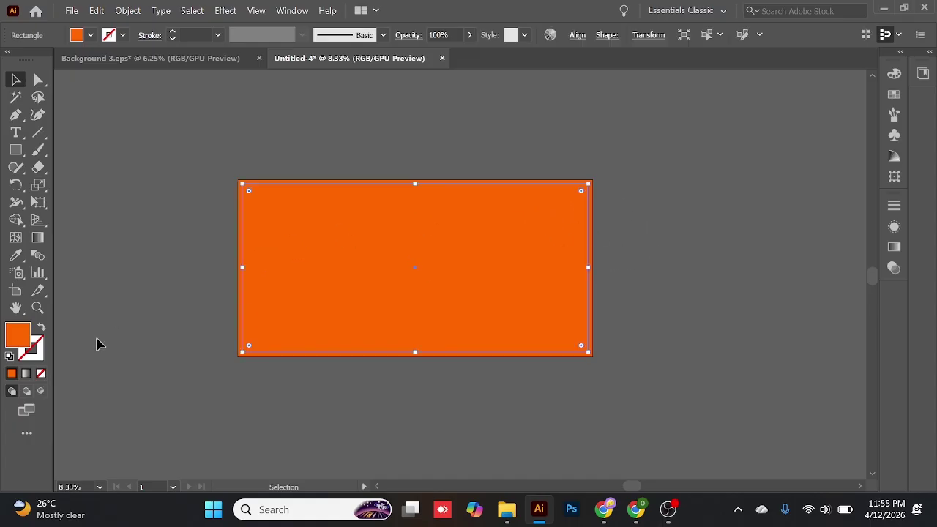
pyautogui.doubleClick(19, 336)
pyautogui.moveTo(525, 161); pyautogui.dragTo(498, 152)
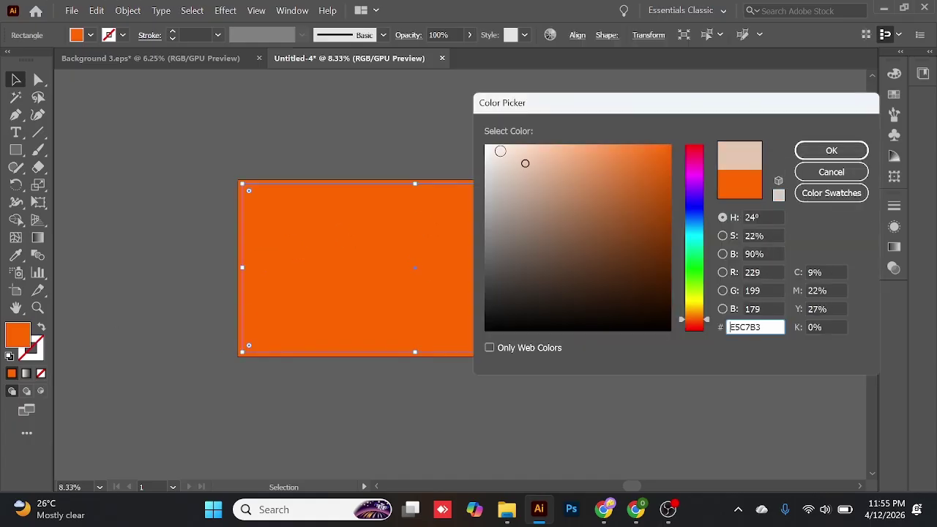
pyautogui.press('Return')
pyautogui.click(633, 197)
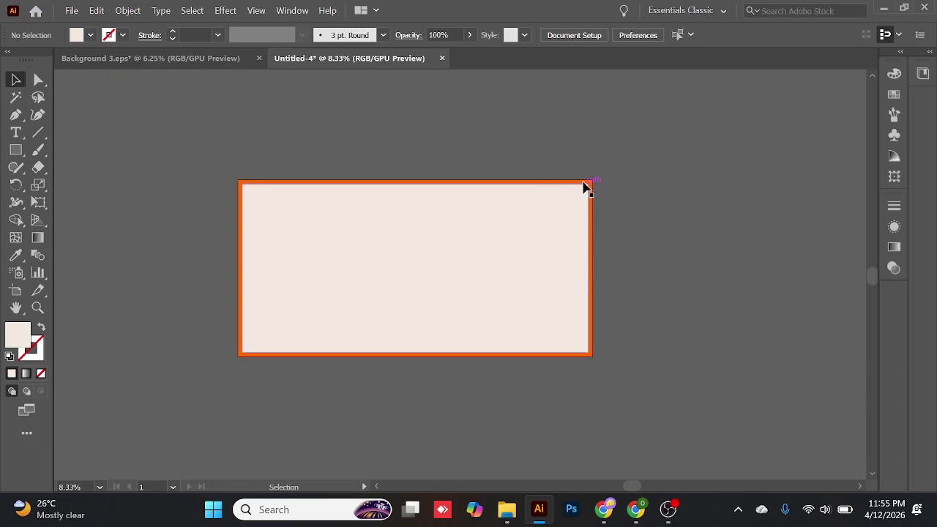
pyautogui.moveTo(585, 187); pyautogui.dragTo(711, 256)
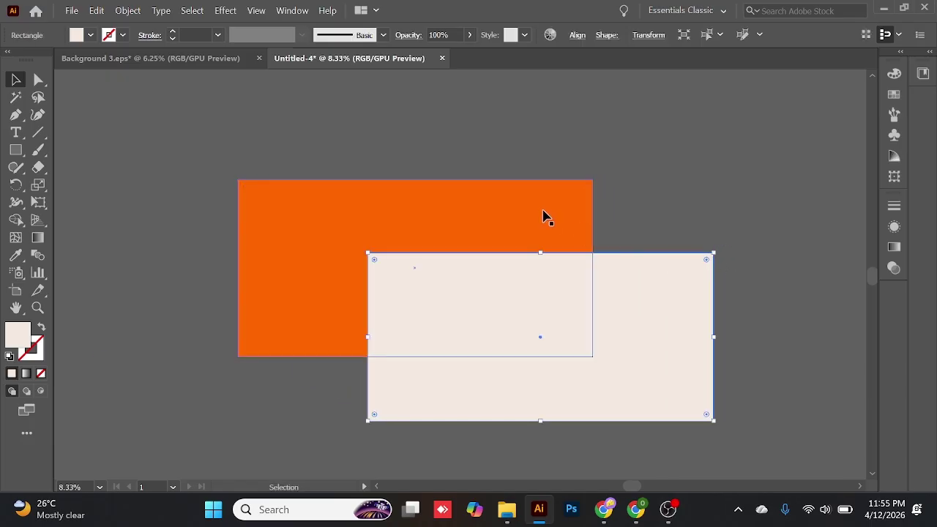
pyautogui.moveTo(543, 215); pyautogui.dragTo(690, 202)
pyautogui.hotkey('ctrl', 'z')
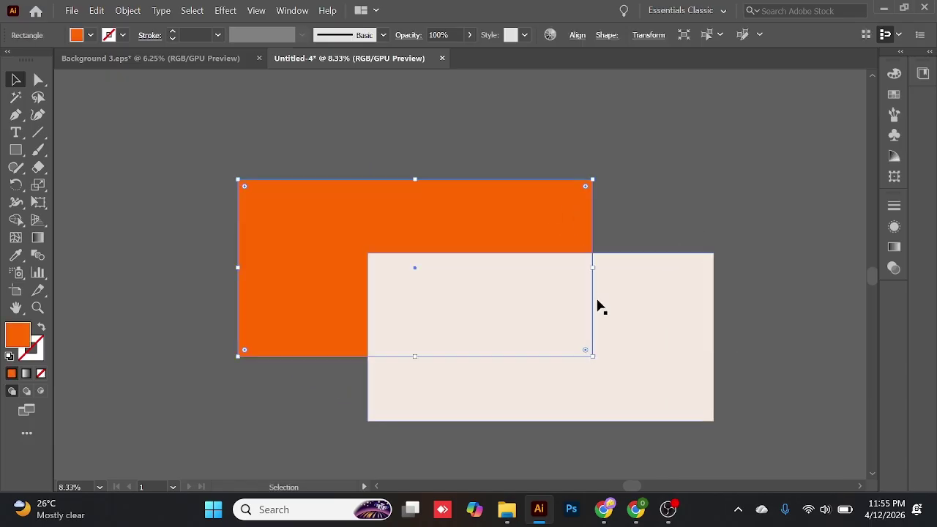
pyautogui.hotkey('ctrl', 'z')
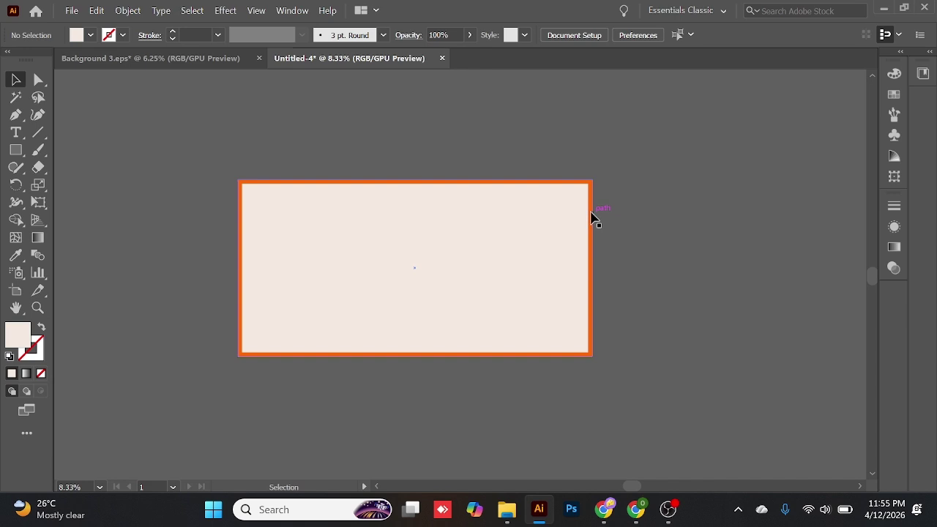
# - Delete the outer orange rectangle behind the pale inner one
pyautogui.click(591, 211)
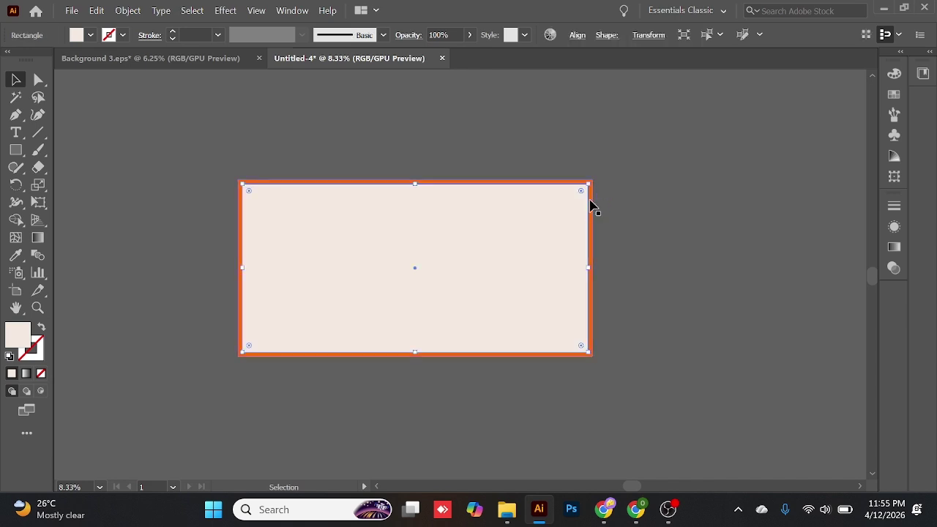
pyautogui.click(592, 204)
pyautogui.click(636, 198)
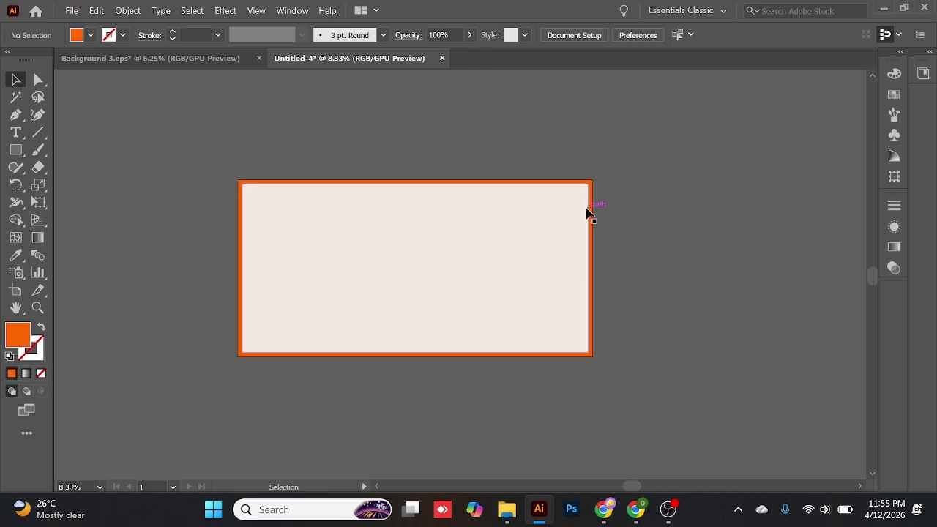
pyautogui.click(592, 211)
pyautogui.press('Delete')
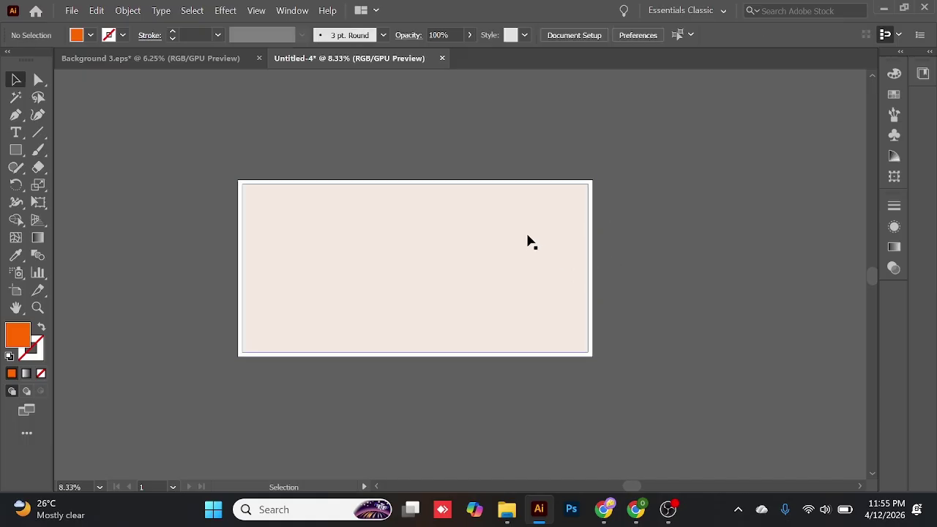
# - Fill the remaining pale rectangle with orange F46300
pyautogui.click(534, 228)
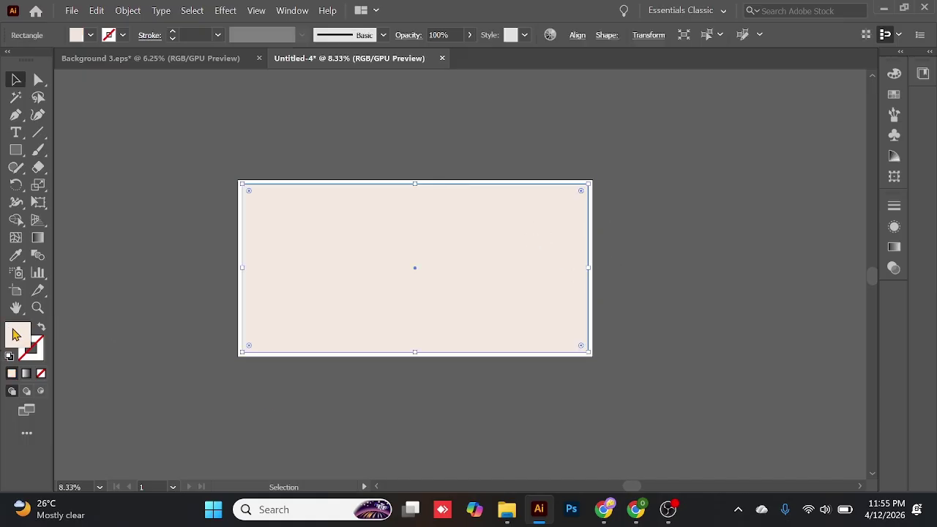
pyautogui.doubleClick(16, 334)
pyautogui.click(668, 153)
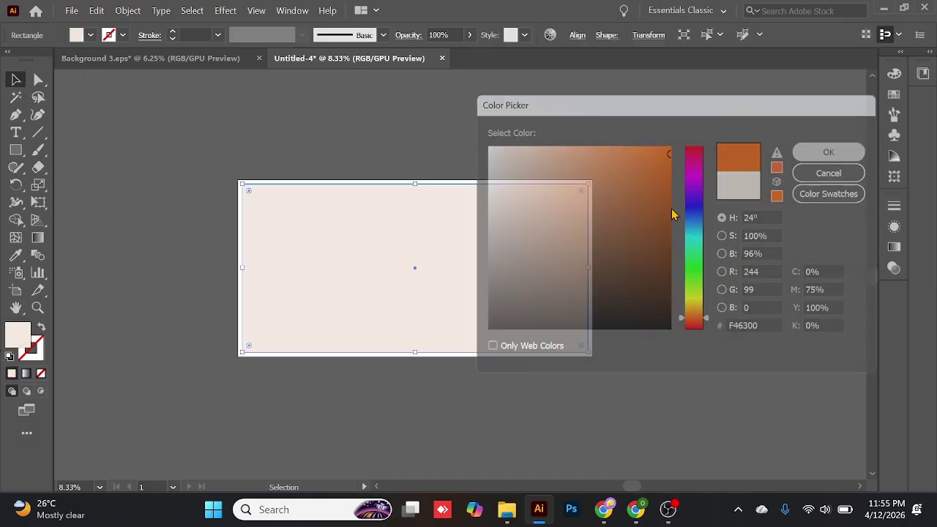
pyautogui.press('Return')
pyautogui.click(600, 213)
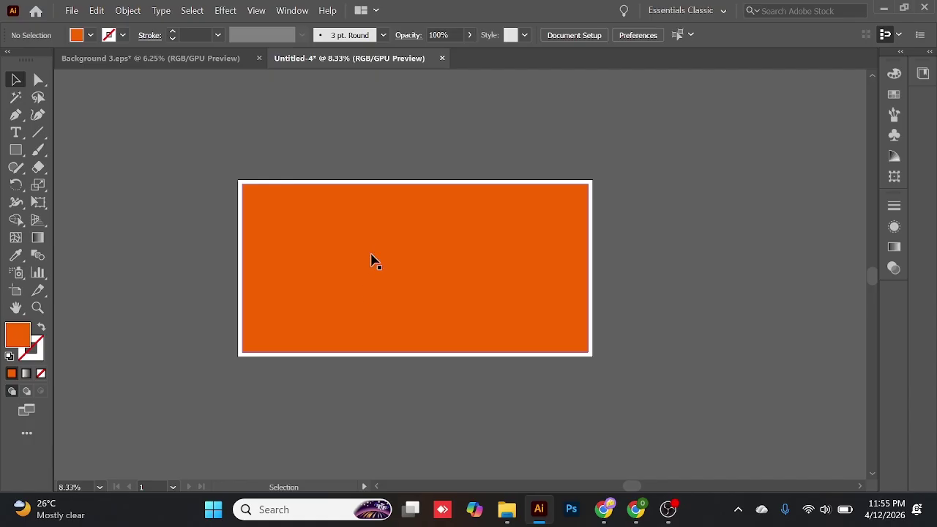
# - Start splitting the orange rectangle into a grid of 1 row and 3 columns, with the preview on
pyautogui.click(372, 262)
pyautogui.click(130, 10)
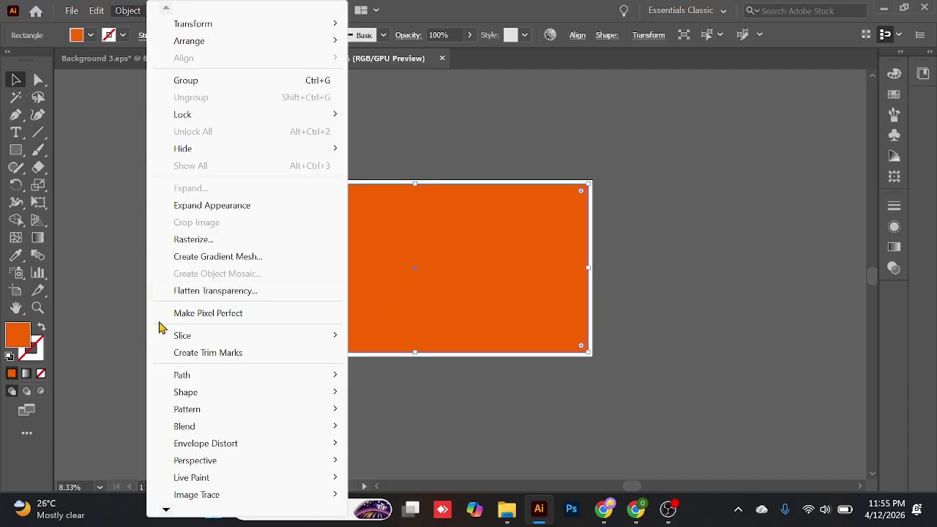
pyautogui.moveTo(219, 382)
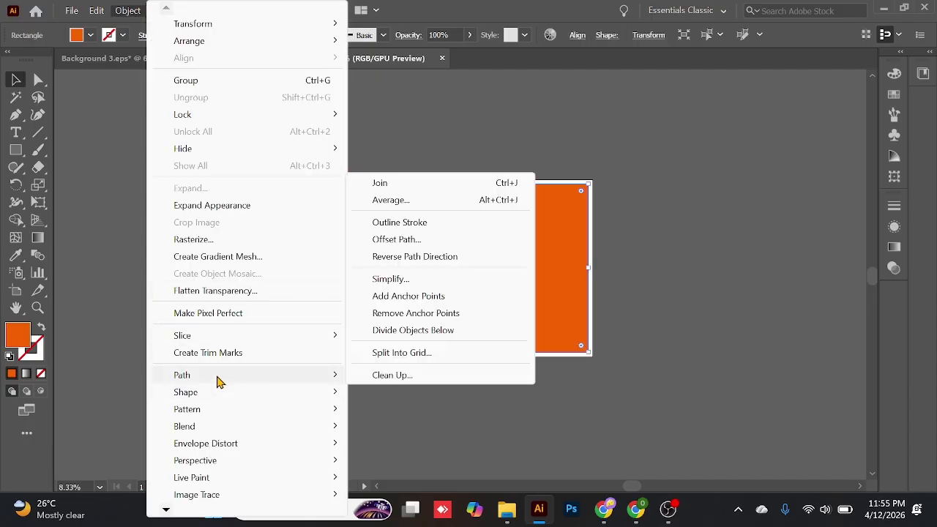
pyautogui.click(433, 354)
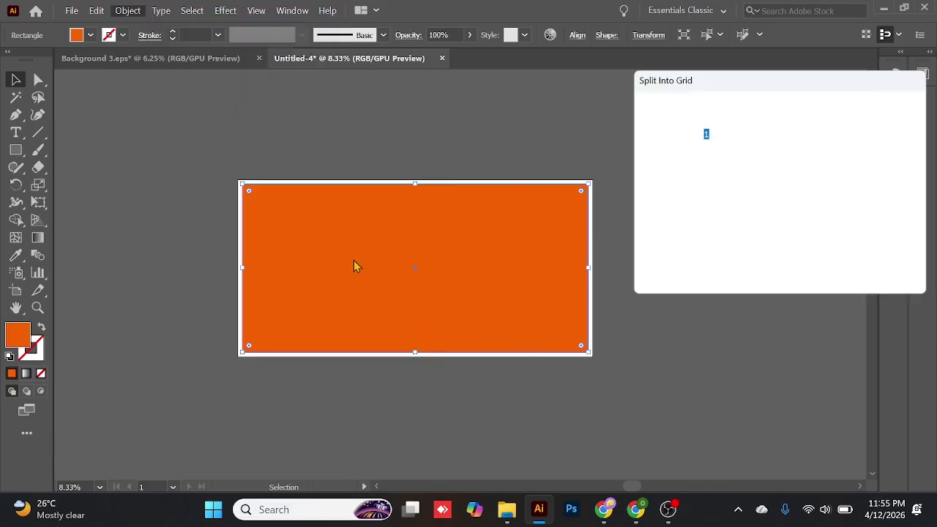
pyautogui.click(666, 265)
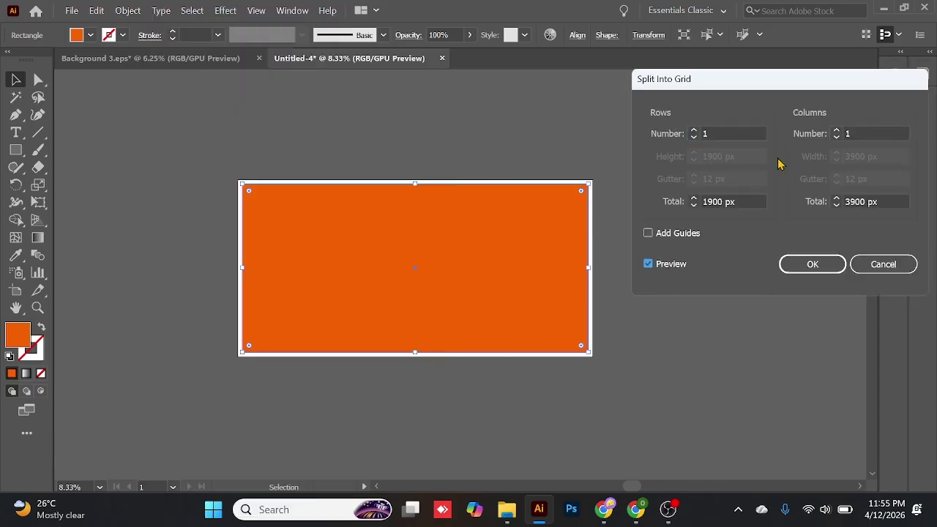
pyautogui.doubleClick(856, 133)
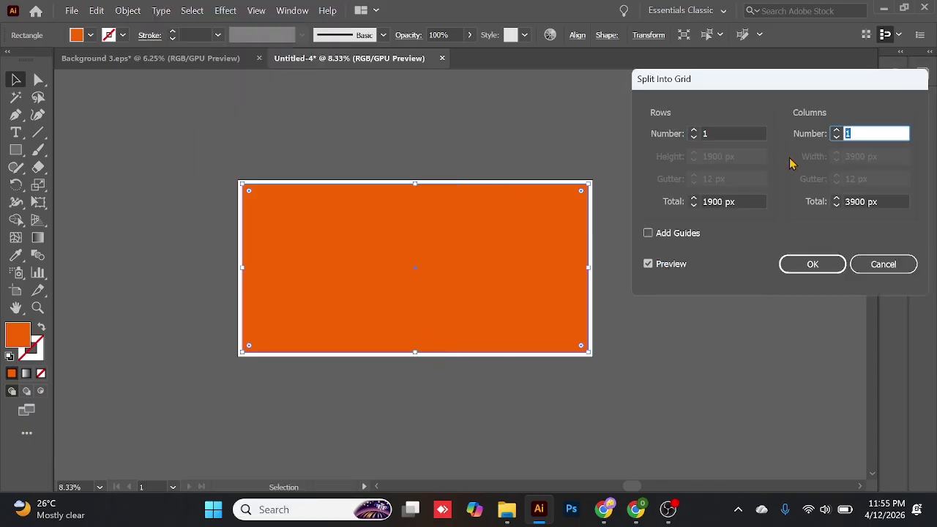
pyautogui.write('3')
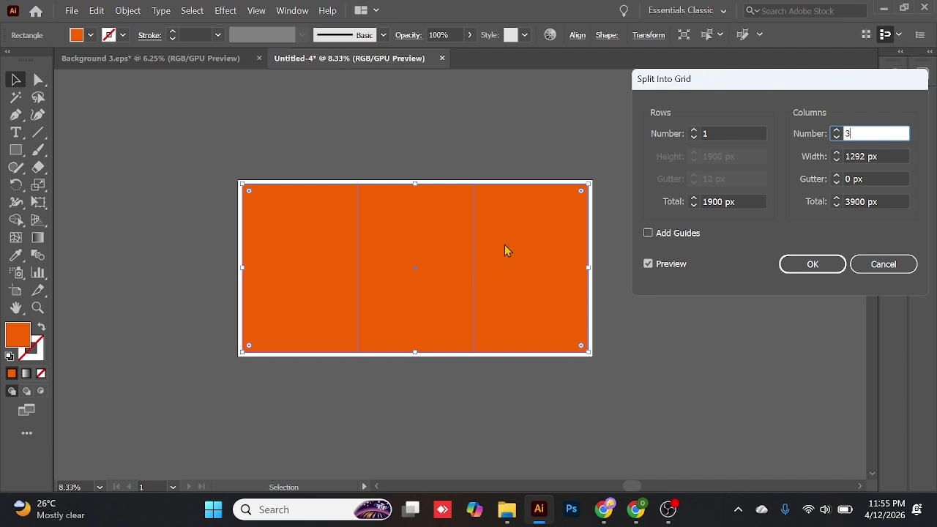
# - Set the gutter between the grid columns to 49 px and apply the split
pyautogui.click(853, 178)
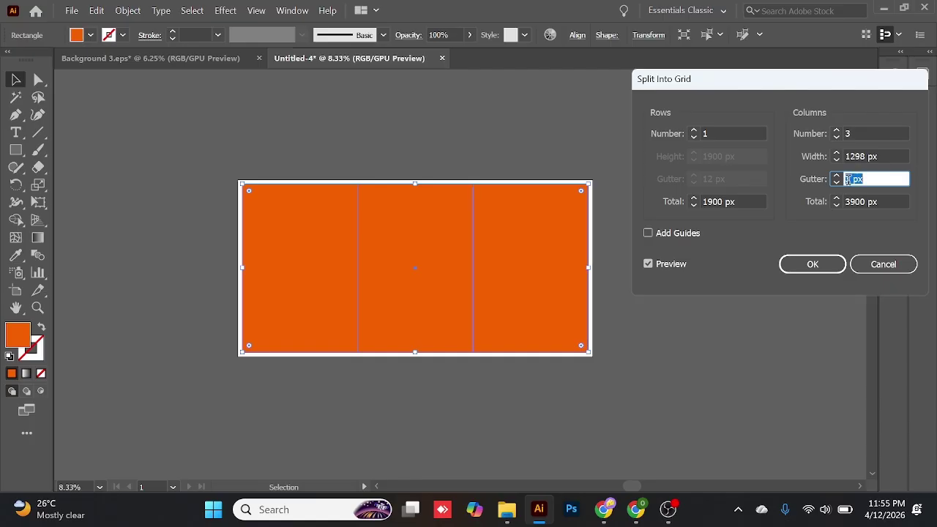
pyautogui.write('5')
pyautogui.press('Up')
pyautogui.press('Up')
pyautogui.press('Up')
pyautogui.press('Up')
pyautogui.scroll(20, 854, 179)
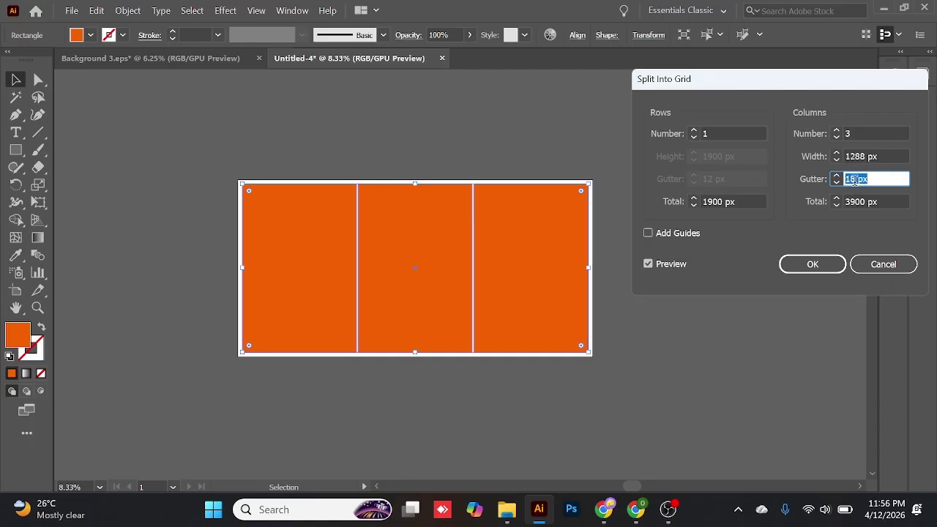
pyautogui.scroll(9, 855, 180)
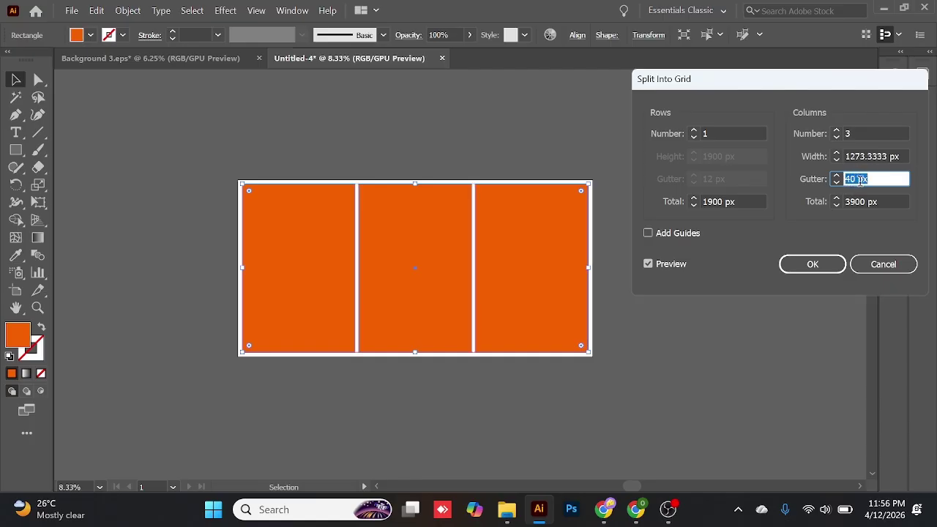
pyautogui.scroll(6, 860, 180)
pyautogui.scroll(3, 857, 179)
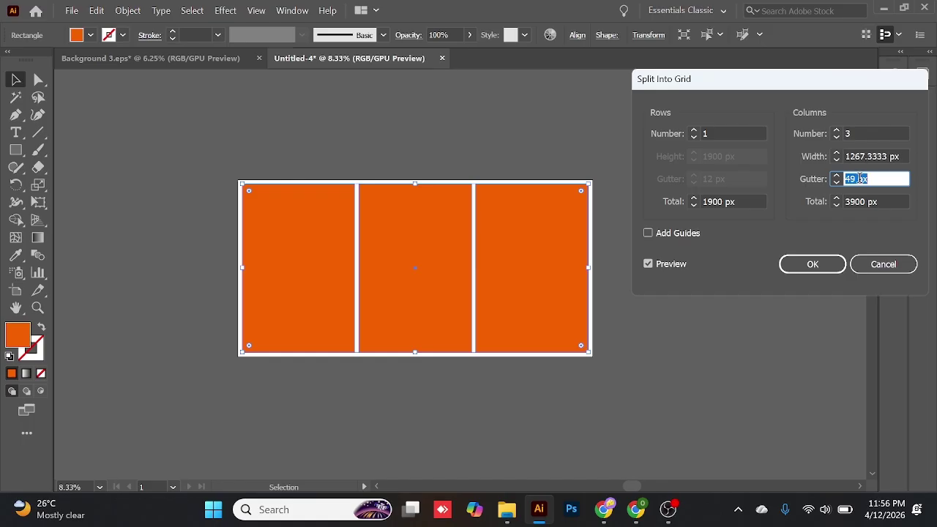
pyautogui.click(808, 264)
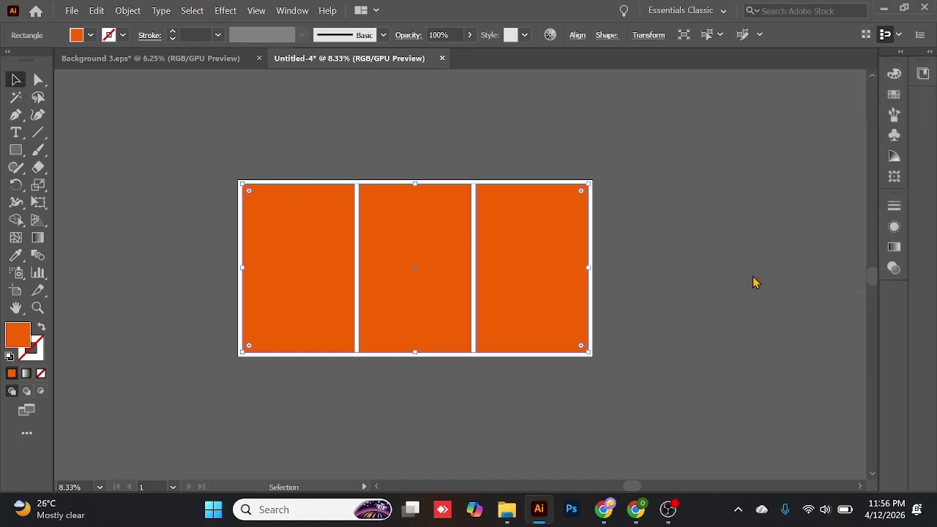
pyautogui.click(644, 161)
pyautogui.click(326, 228)
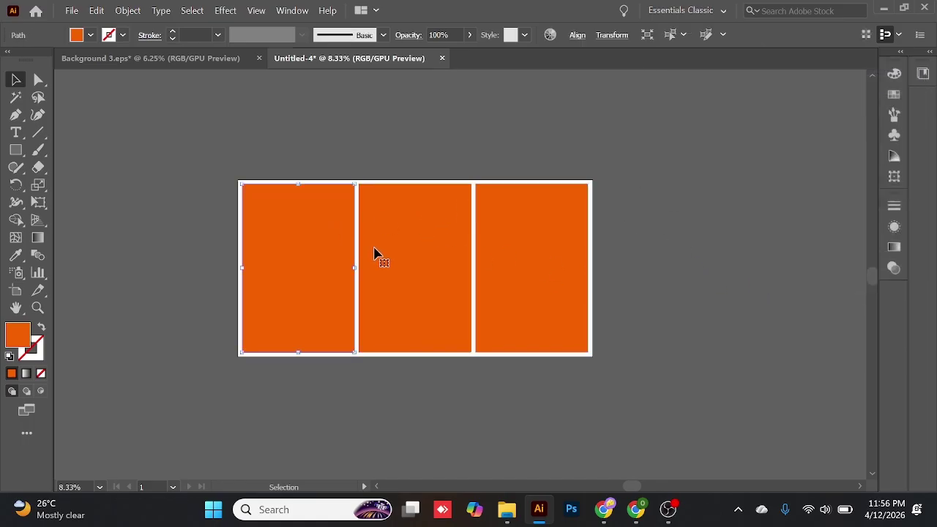
pyautogui.hotkey('ctrl', '=')
pyautogui.press('v')
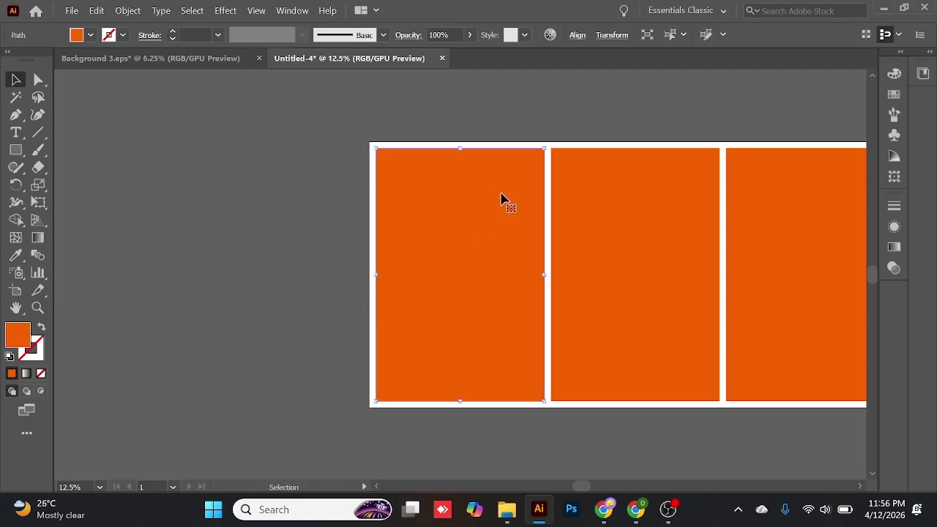
pyautogui.hscroll(5, 476, 210)
pyautogui.click(674, 169)
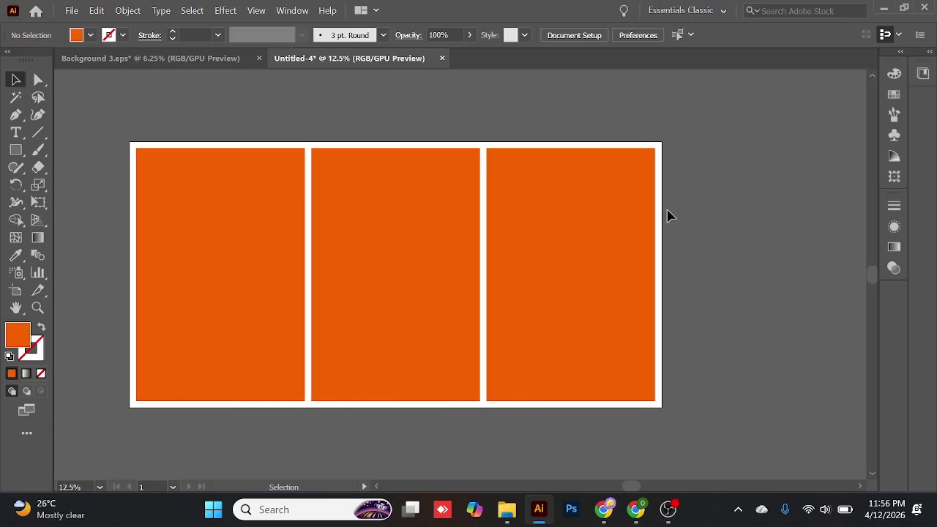
pyautogui.scroll(-1, 685, 250)
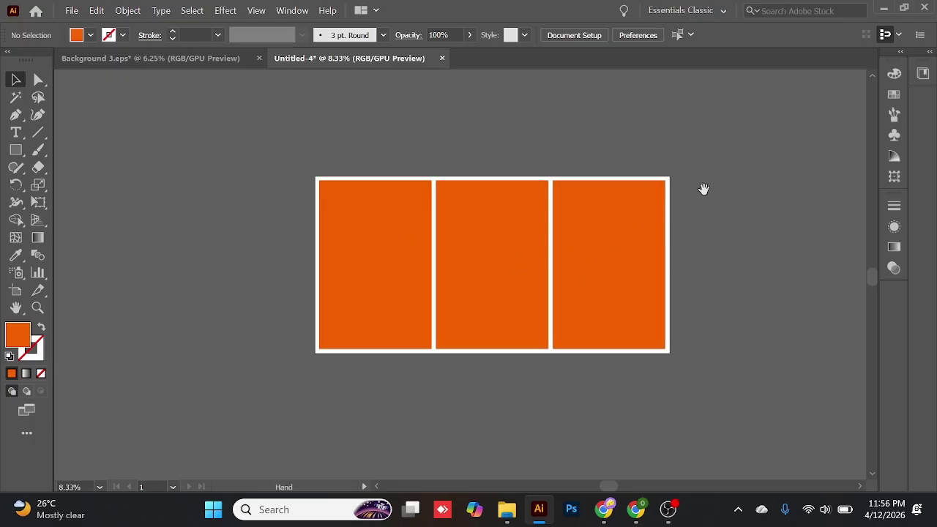
pyautogui.moveTo(702, 188); pyautogui.dragTo(506, 125)
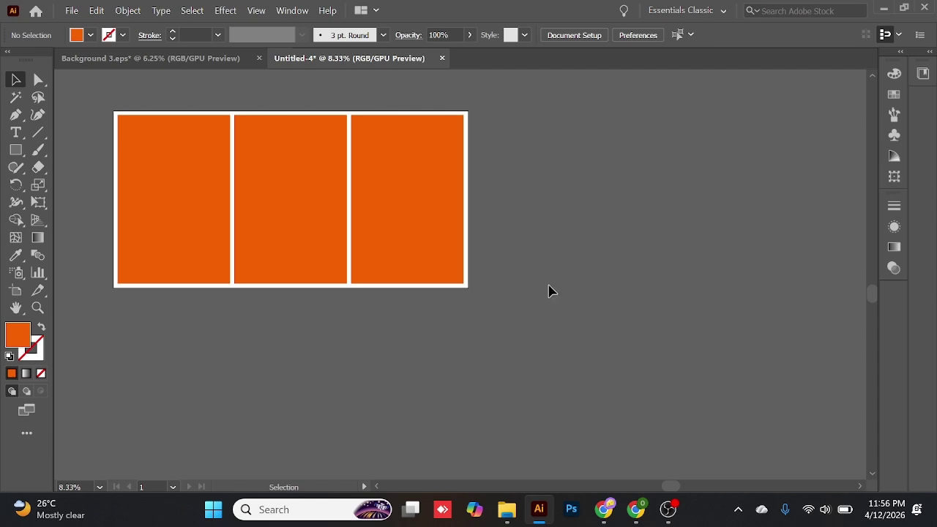
# - Switch to Pinterest in Chrome and open the dark blue ribbed gradient pin in a new tab
pyautogui.click(636, 510)
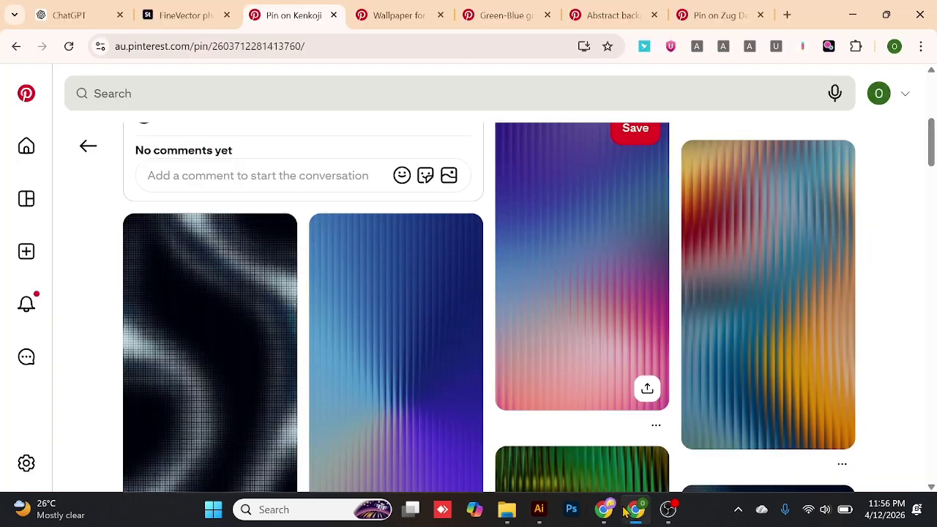
pyautogui.scroll(4, 256, 219)
pyautogui.scroll(1, 227, 203)
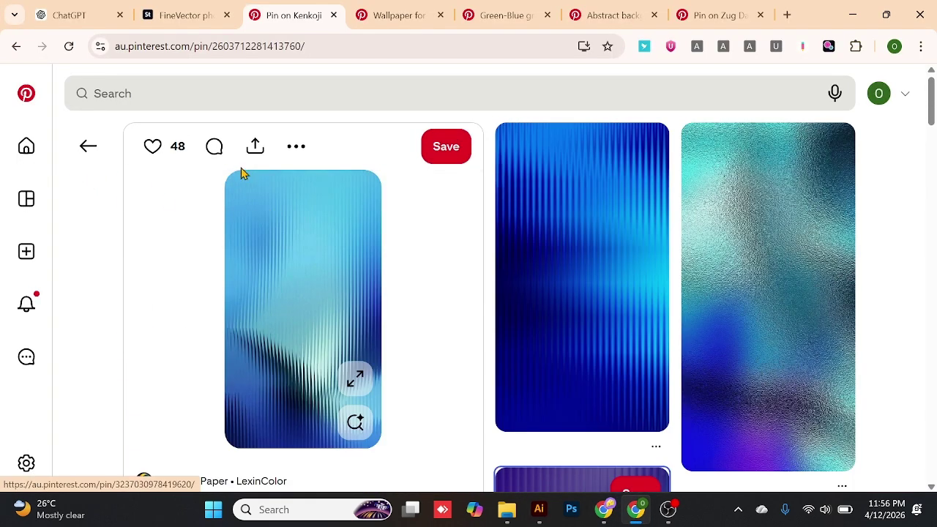
pyautogui.moveTo(568, 281)
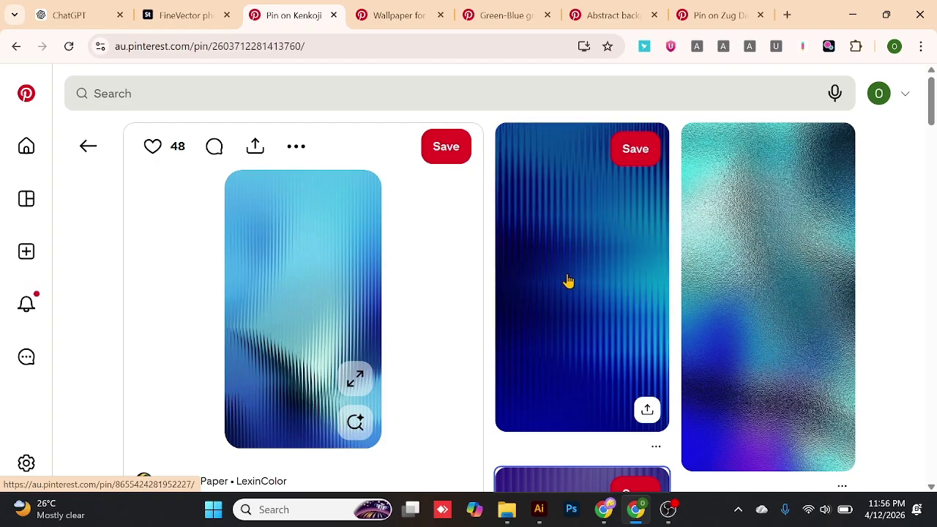
pyautogui.rightClick(573, 237)
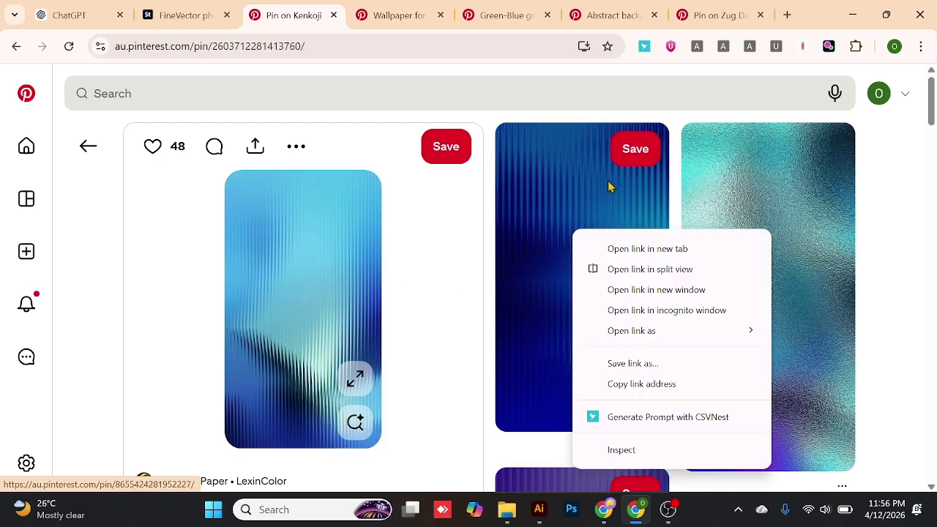
pyautogui.click(649, 249)
pyautogui.click(736, 8)
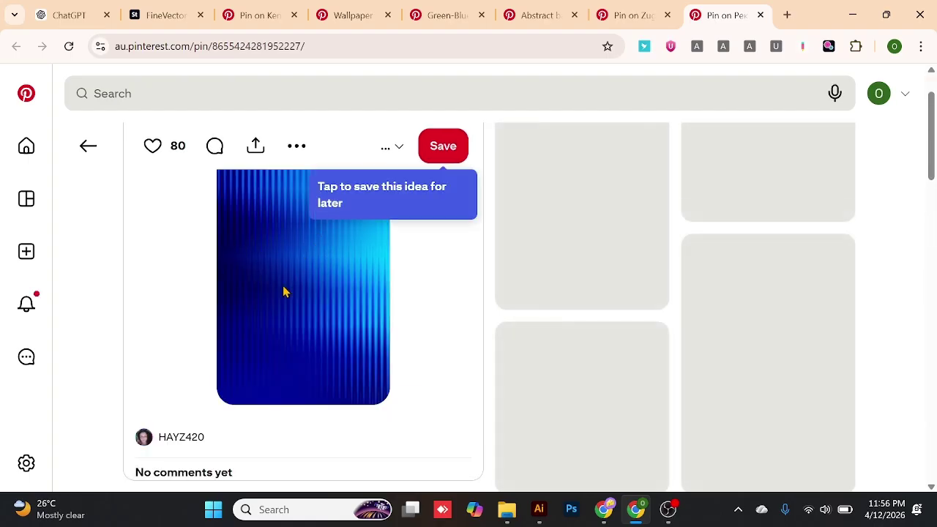
# - Copy the blue ribbed gradient image, paste it into the Illustrator document and place it beside the artboard
pyautogui.rightClick(318, 245)
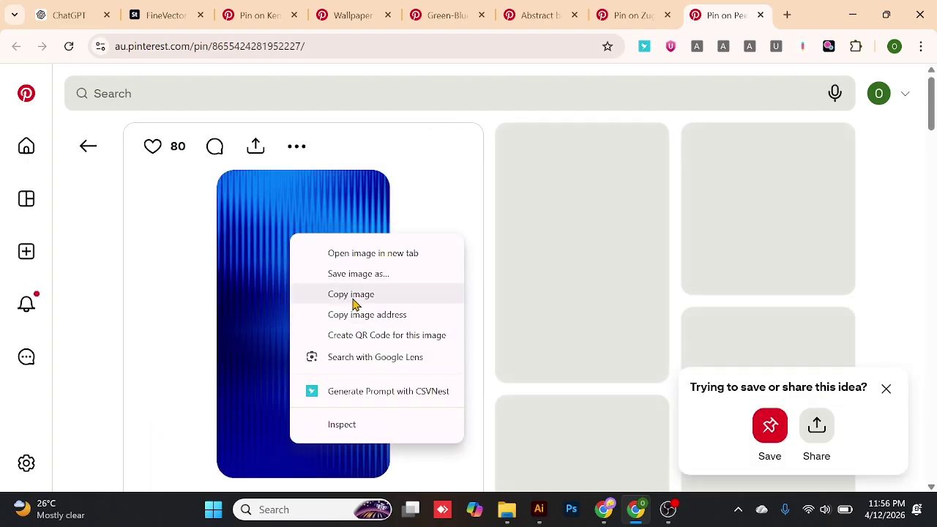
pyautogui.click(351, 295)
pyautogui.click(540, 508)
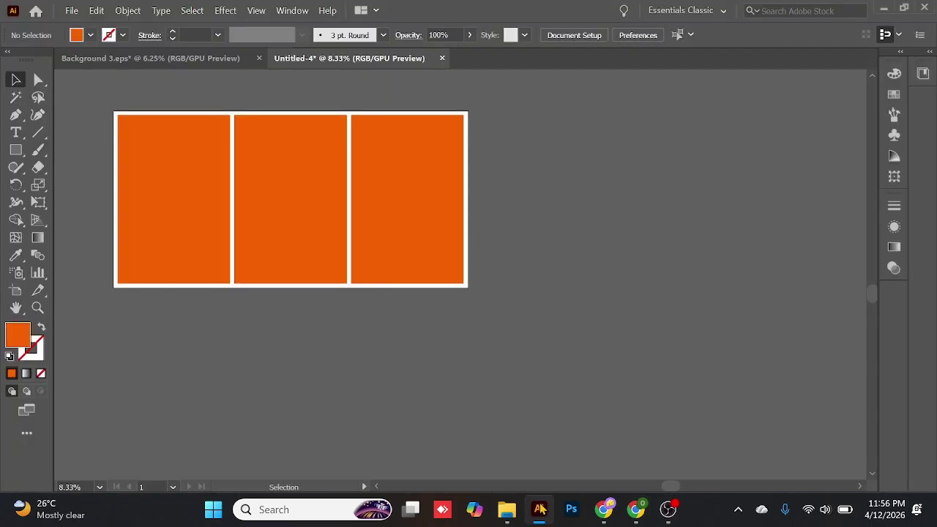
pyautogui.hotkey('ctrl', 'v')
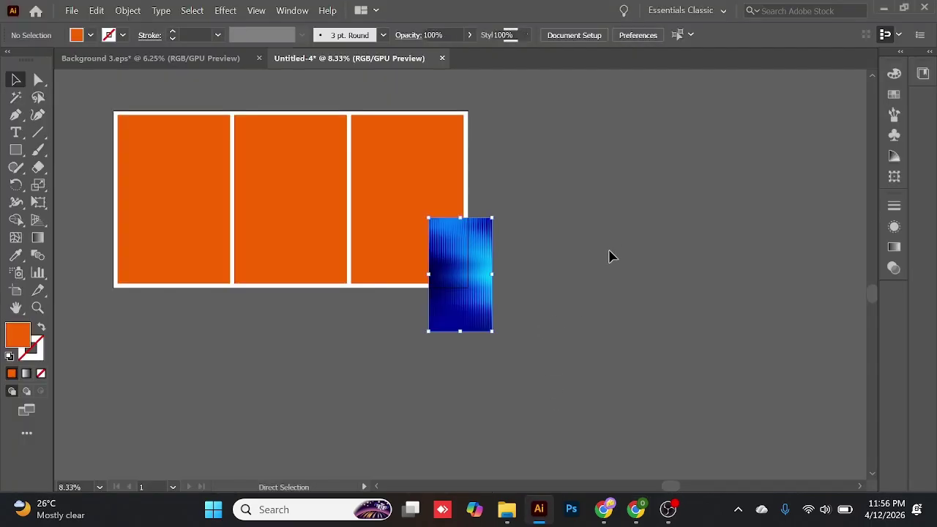
pyautogui.moveTo(466, 281); pyautogui.dragTo(603, 176)
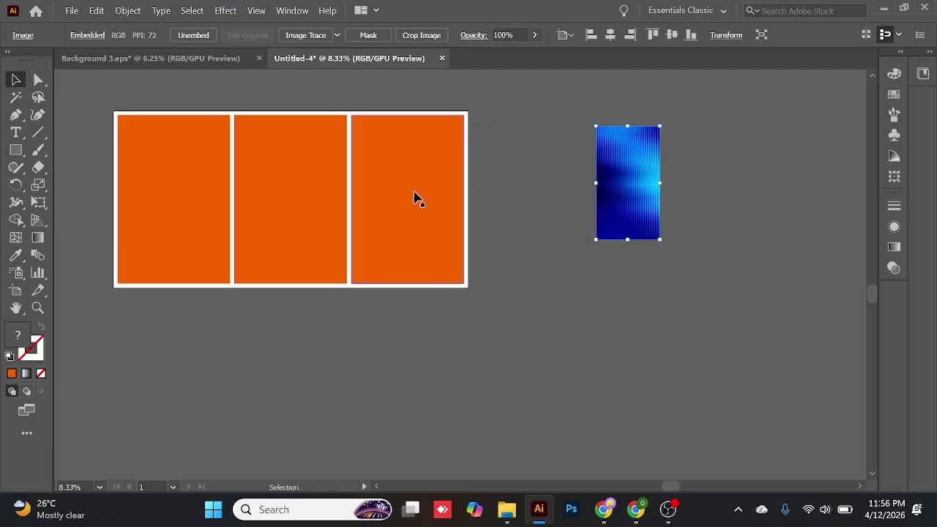
# - Duplicate the third orange panel outside the artboard and align the blue reference image with the copy's upper-left corner
pyautogui.moveTo(427, 198); pyautogui.dragTo(768, 234)
pyautogui.moveTo(650, 196); pyautogui.dragTo(743, 216)
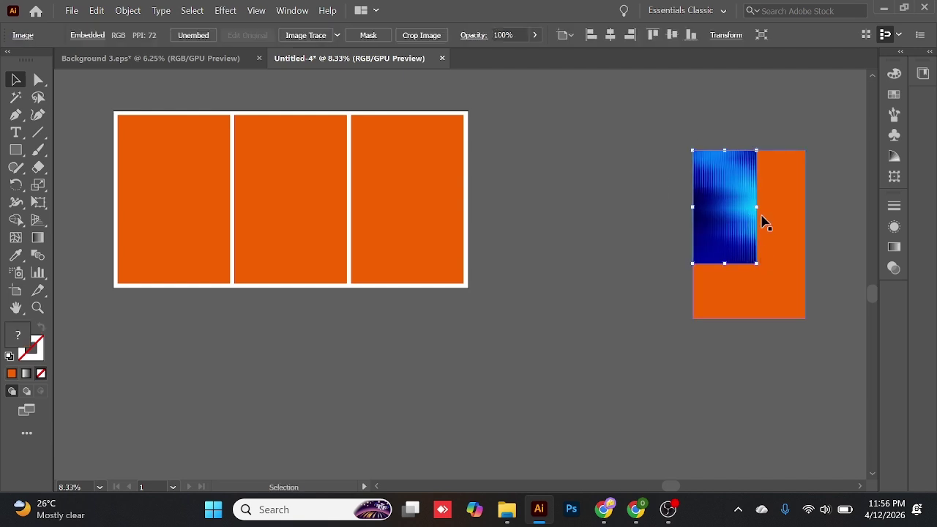
# - Resize the blue reference image to match the orange copy's size and place it between the artboard and that copy
pyautogui.moveTo(758, 264); pyautogui.dragTo(806, 319)
pyautogui.moveTo(724, 245); pyautogui.dragTo(584, 245)
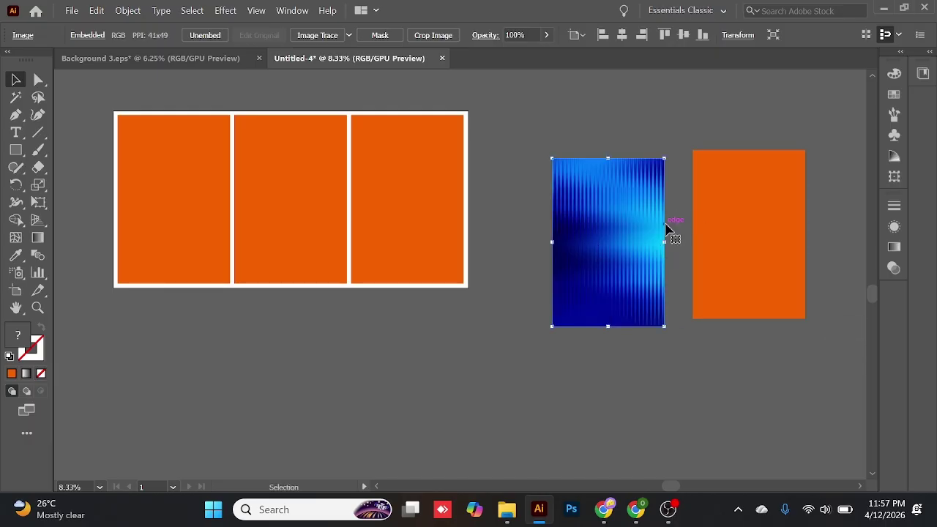
pyautogui.click(761, 265)
pyautogui.click(591, 146)
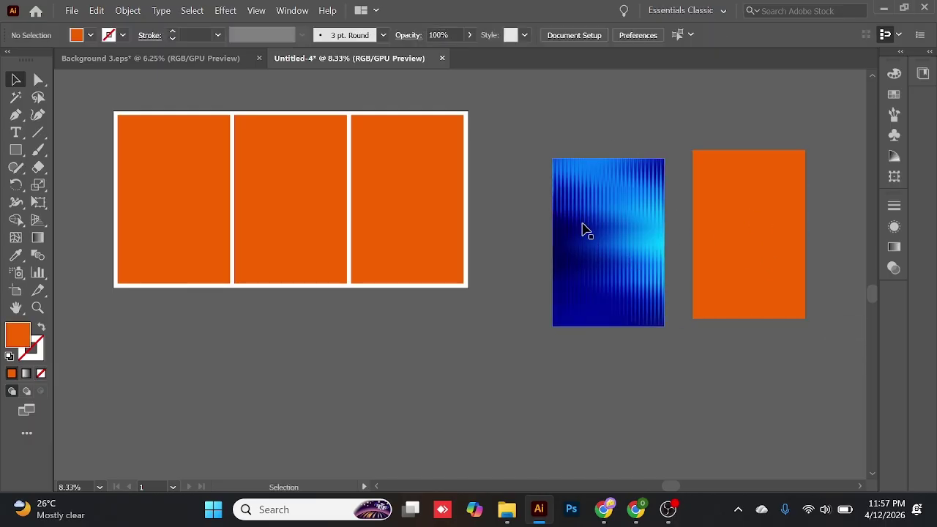
# - Convert the blue reference image into a gradient mesh with 4 rows, 4 columns, Flat appearance and 100% highlight
pyautogui.click(597, 245)
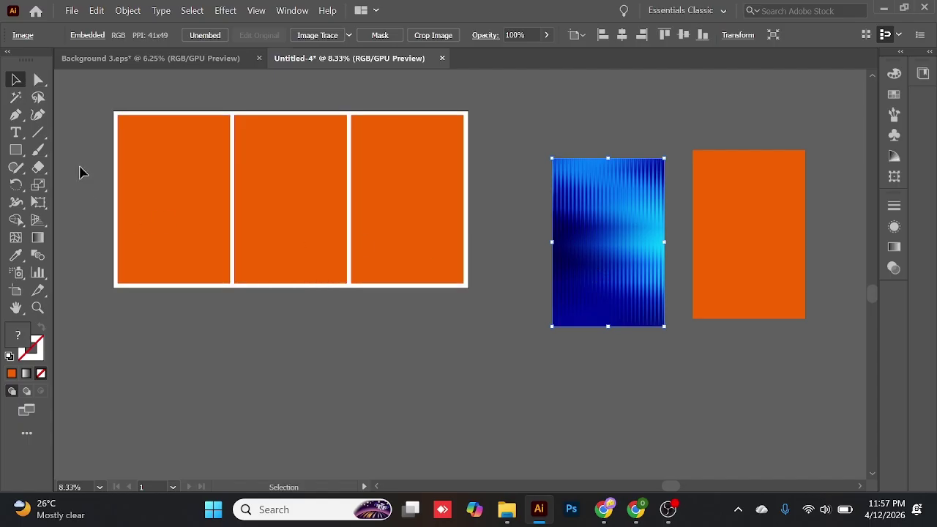
pyautogui.click(127, 11)
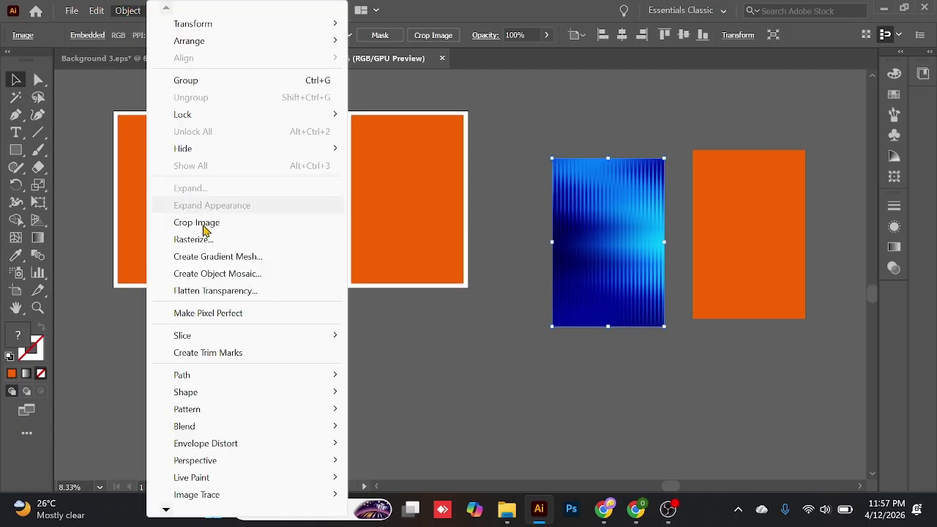
pyautogui.click(217, 261)
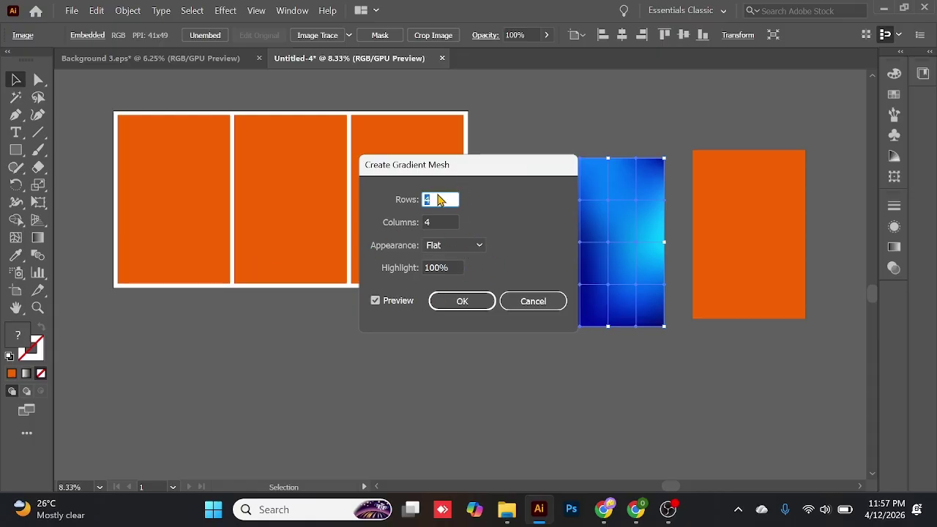
pyautogui.moveTo(491, 174); pyautogui.dragTo(327, 175)
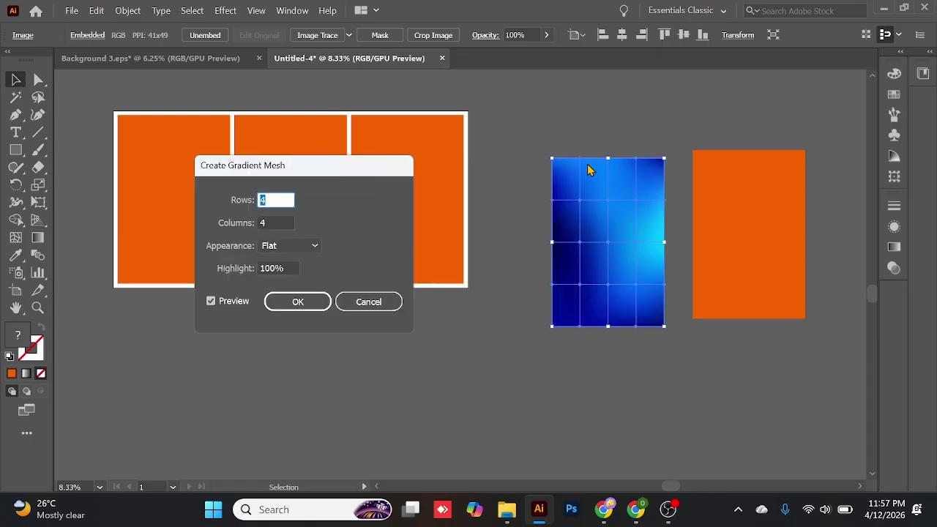
pyautogui.click(297, 302)
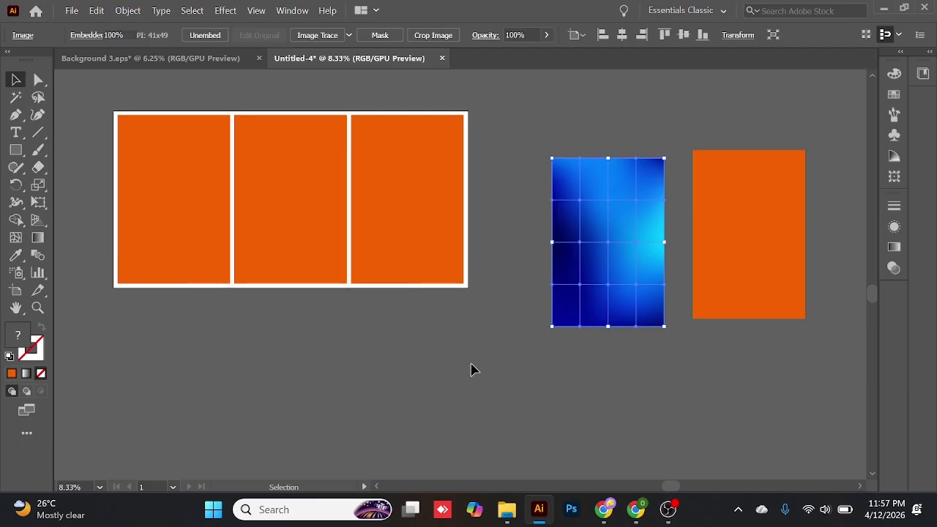
pyautogui.click(569, 366)
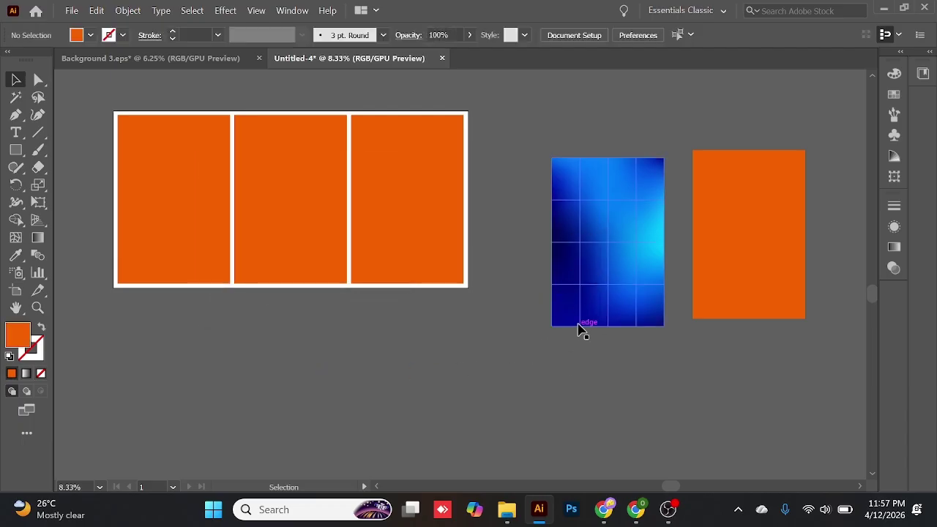
# - Move the blue gradient mesh closer to the artboard, away from the orange copy
pyautogui.press('space')
pyautogui.moveTo(537, 343); pyautogui.dragTo(448, 343)
pyautogui.moveTo(526, 306); pyautogui.dragTo(483, 286)
pyautogui.click(550, 326)
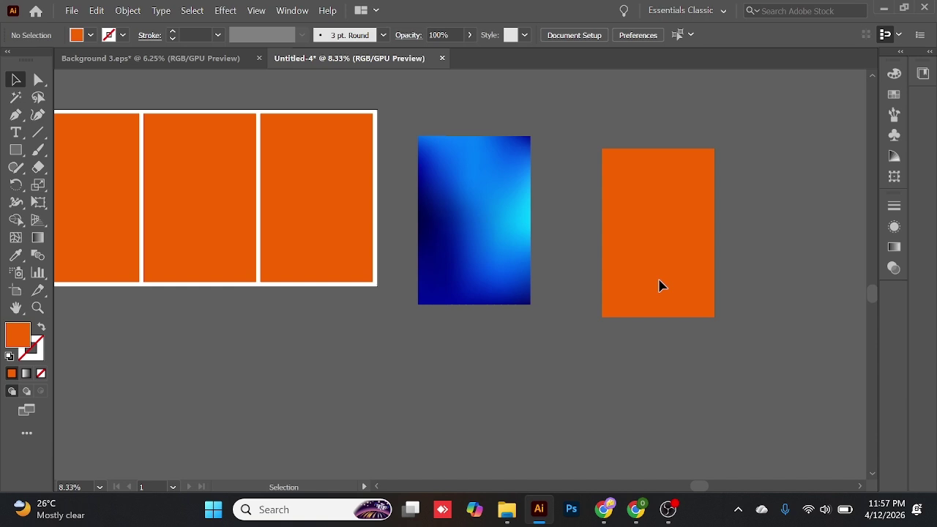
# - Split the orange copy outside the artboard into a grid of 9 rows with a 0 px gutter and 1 column
pyautogui.click(644, 193)
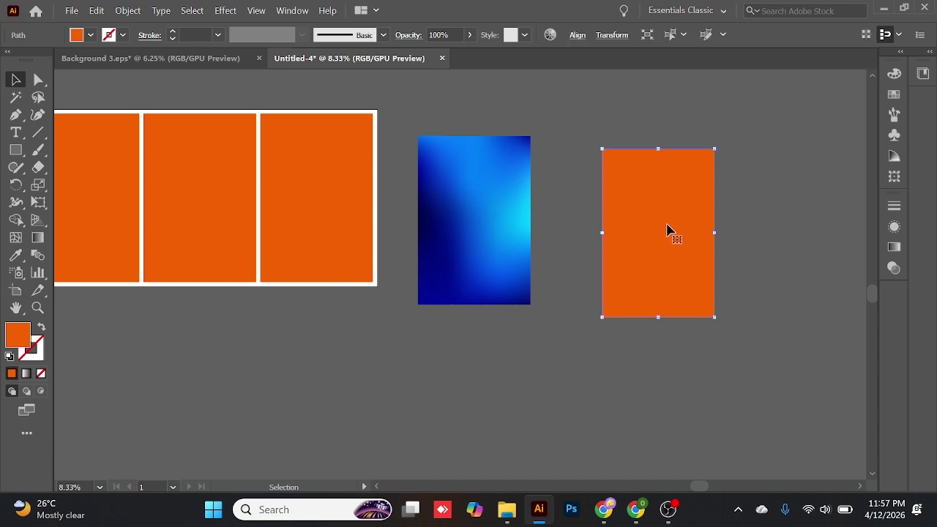
pyautogui.click(127, 11)
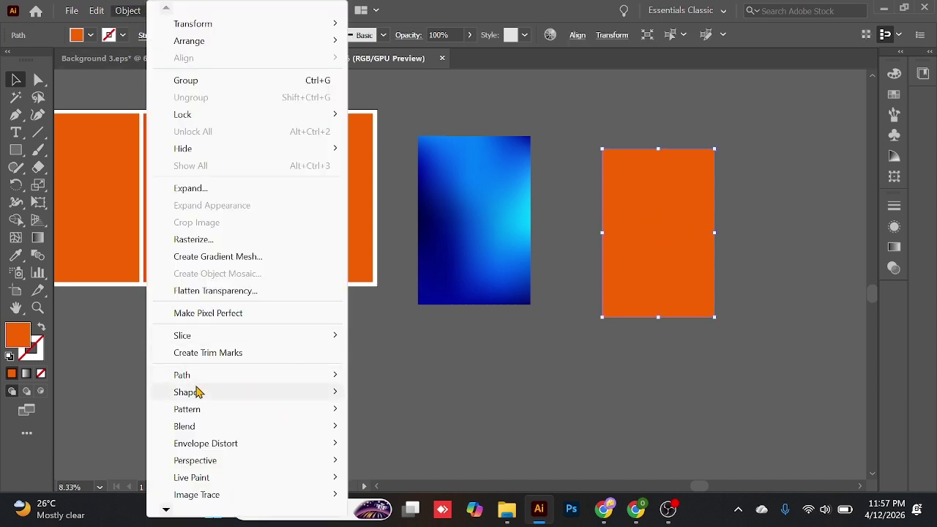
pyautogui.moveTo(208, 380)
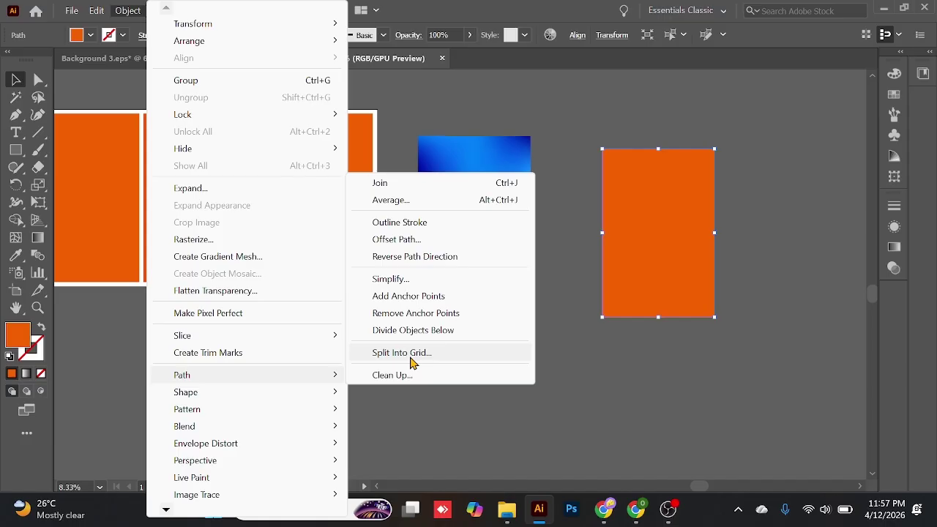
pyautogui.click(433, 354)
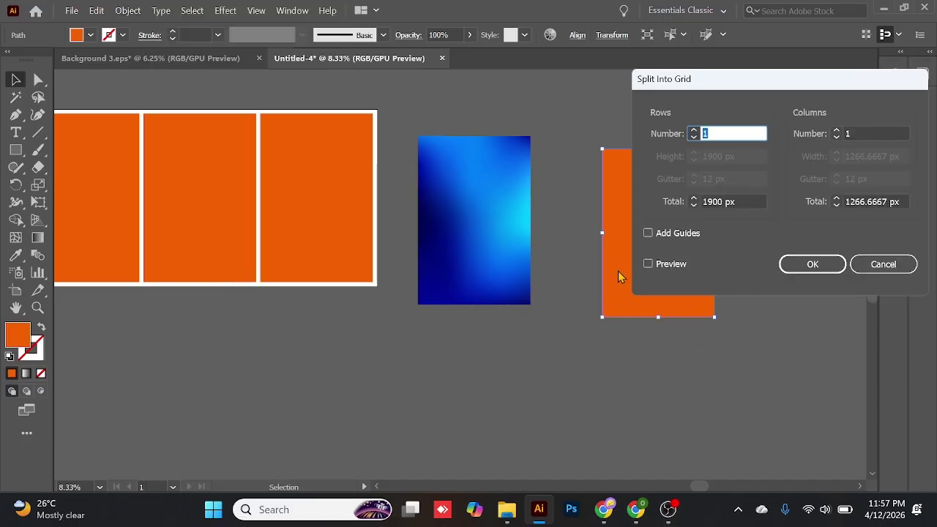
pyautogui.click(649, 264)
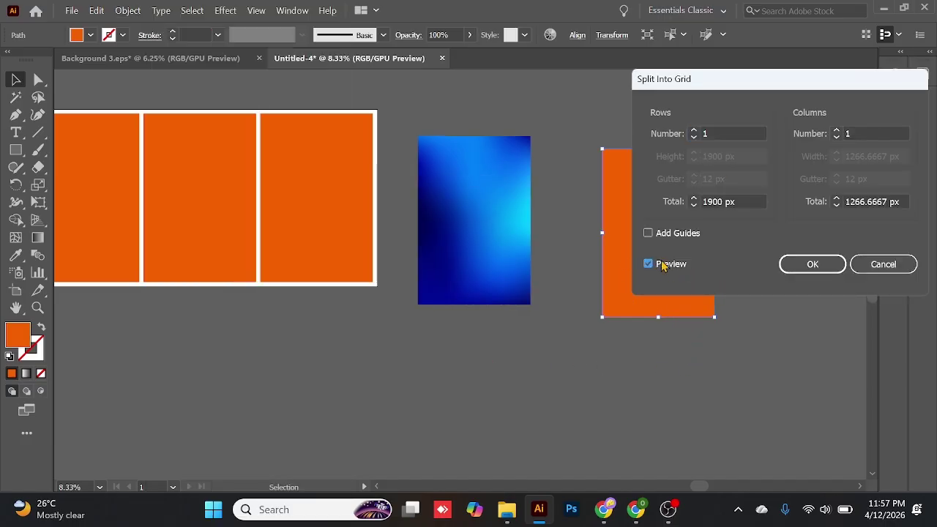
pyautogui.moveTo(658, 86); pyautogui.dragTo(183, 205)
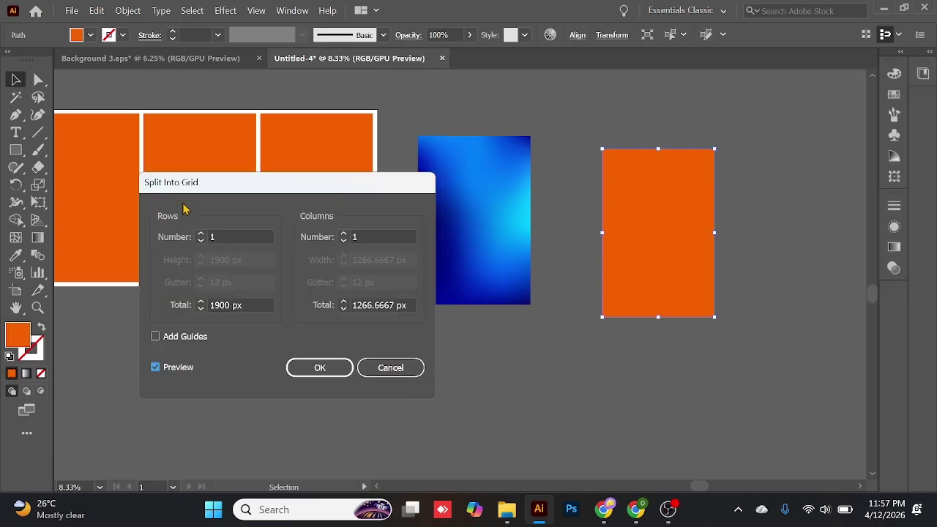
pyautogui.click(233, 237)
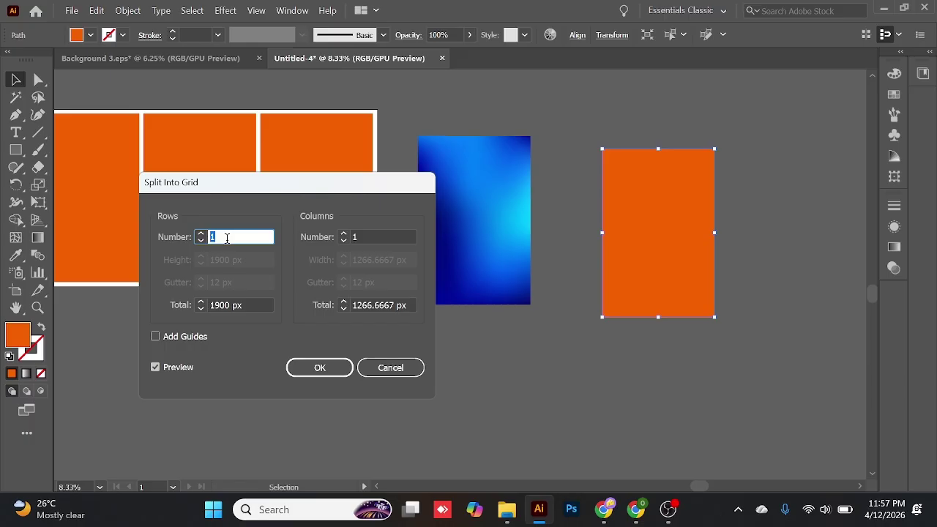
pyautogui.write('9')
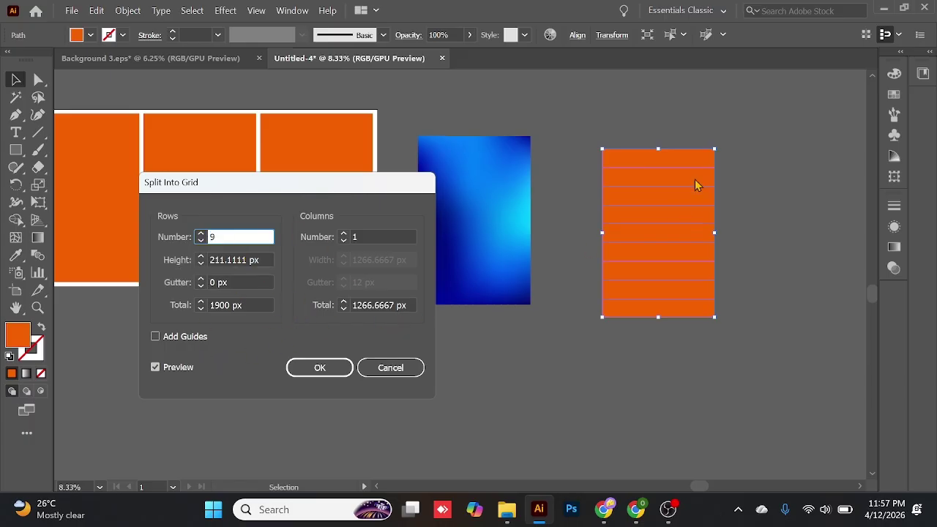
pyautogui.click(329, 368)
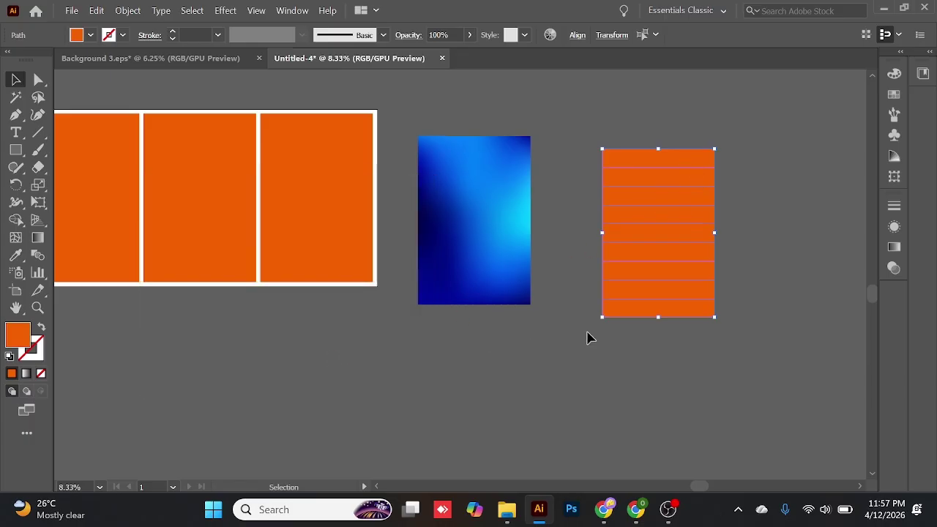
pyautogui.scroll(2, 556, 256)
pyautogui.click(722, 220)
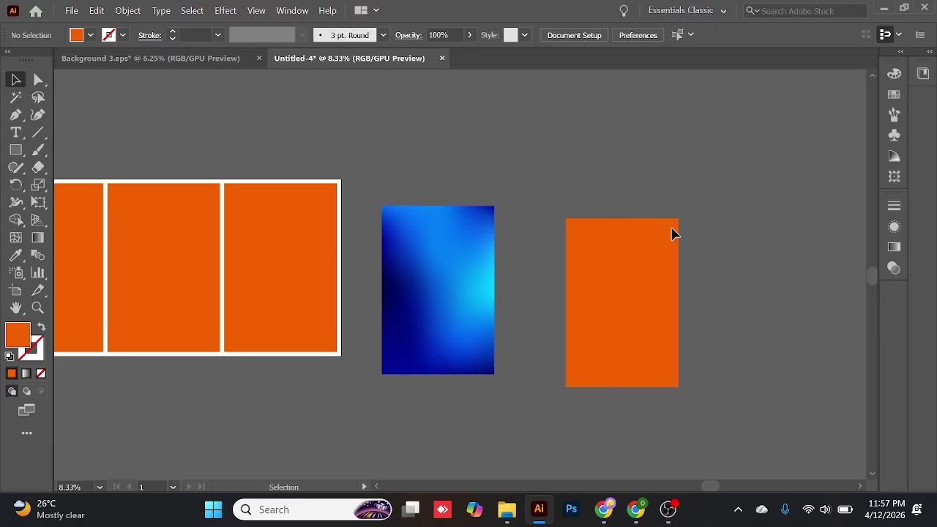
# - Group four alternating orange strips, starting with the topmost one, and move the group away from the remaining strips
pyautogui.click(647, 234)
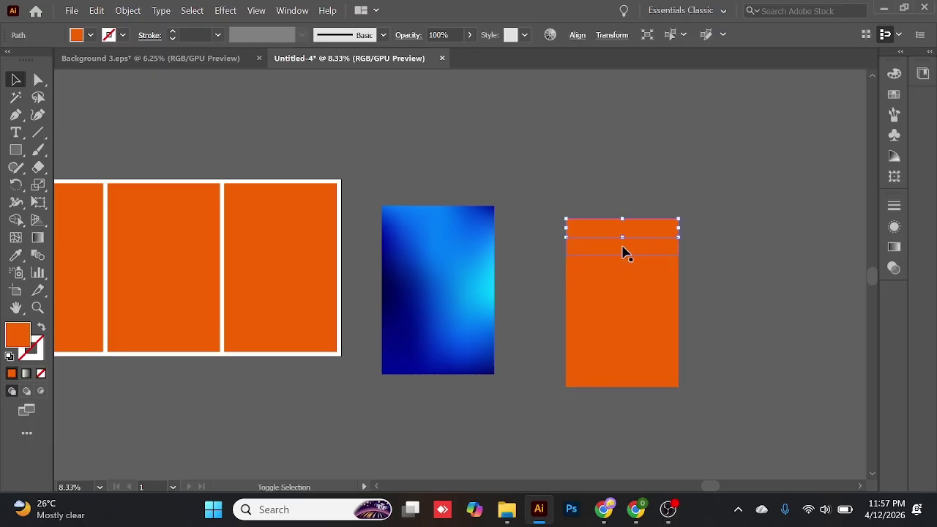
pyautogui.keyDown('shift'); pyautogui.click(626, 273); pyautogui.keyUp('shift')
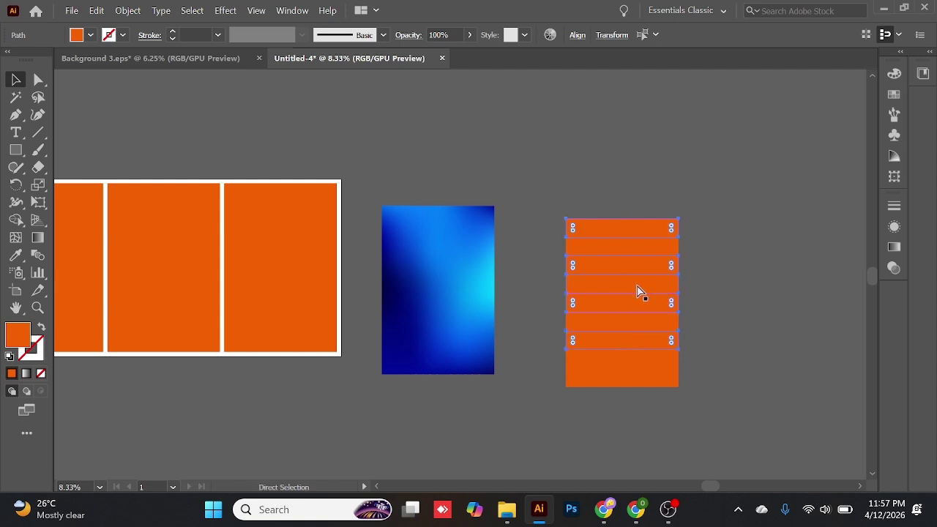
pyautogui.hotkey('ctrl', 'g')
pyautogui.moveTo(643, 299); pyautogui.dragTo(783, 231)
# - Delete the five orange strips left over from the split
pyautogui.click(512, 211)
pyautogui.moveTo(643, 410); pyautogui.dragTo(665, 388)
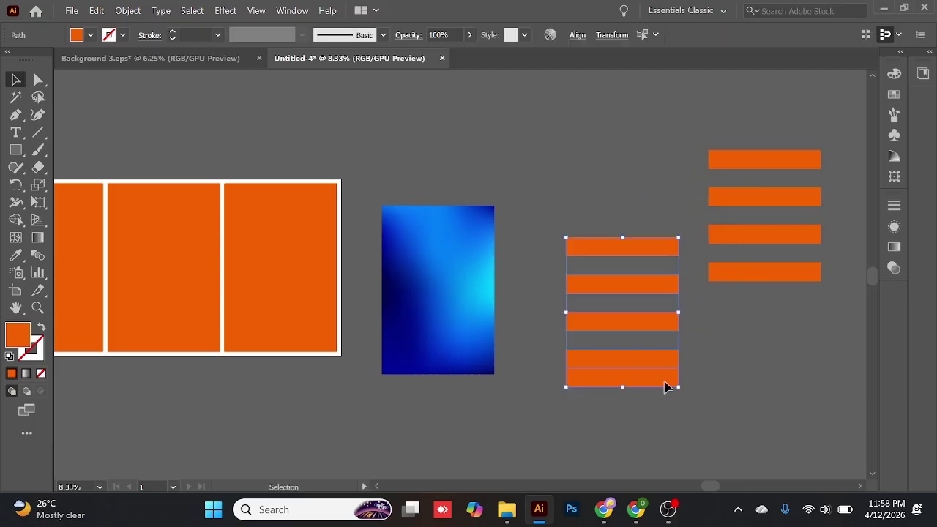
pyautogui.press('Delete')
# - Place the group of four orange strips over the blue gradient mesh, aligned with its side edges
pyautogui.moveTo(777, 300); pyautogui.dragTo(770, 215)
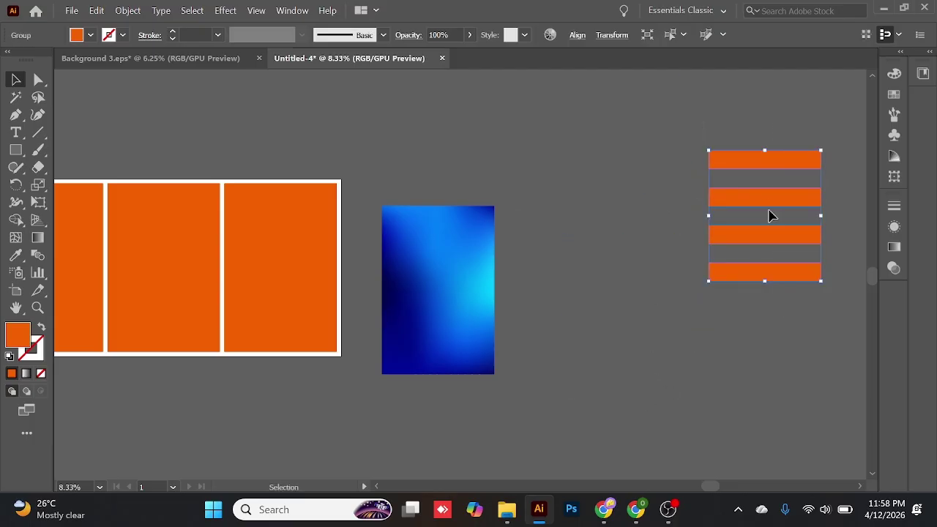
pyautogui.moveTo(777, 168); pyautogui.dragTo(449, 249)
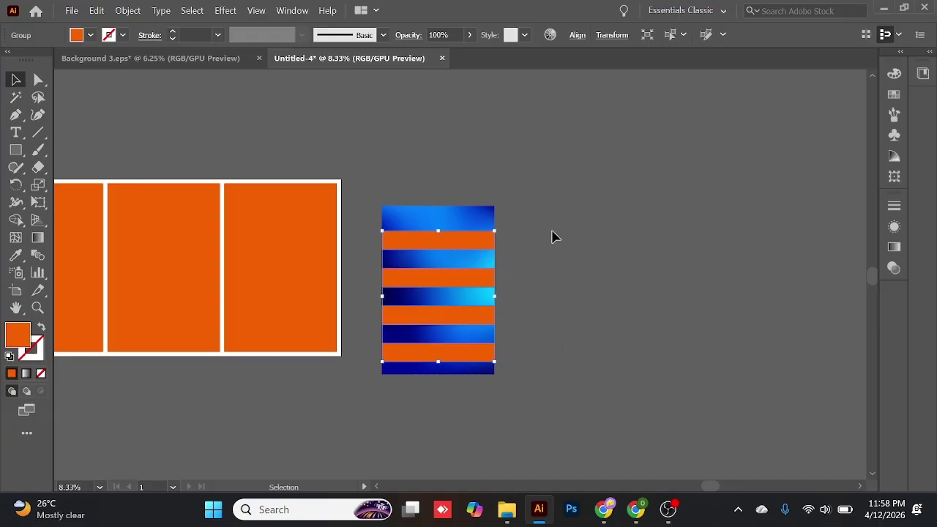
pyautogui.click(553, 236)
# - Fill the group of orange strips with a white-to-black linear gradient at 0°
pyautogui.click(451, 249)
pyautogui.click(893, 248)
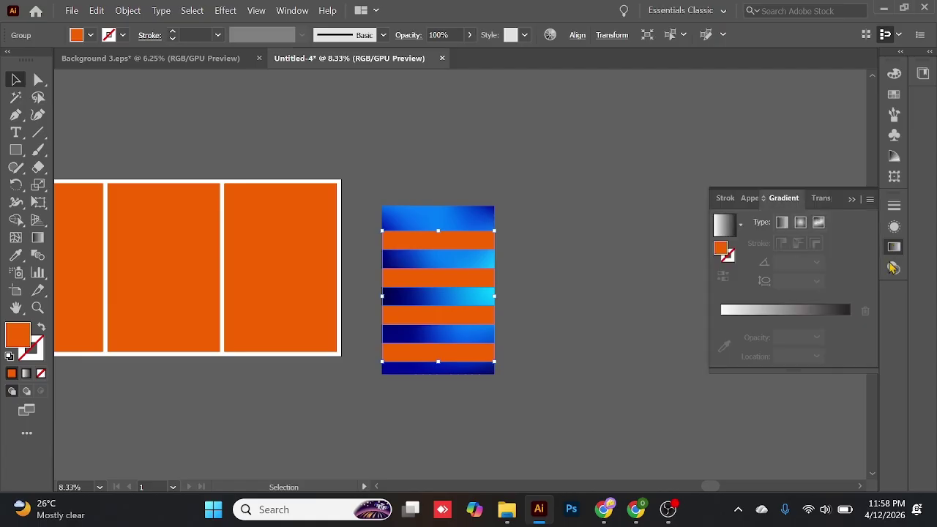
pyautogui.click(725, 227)
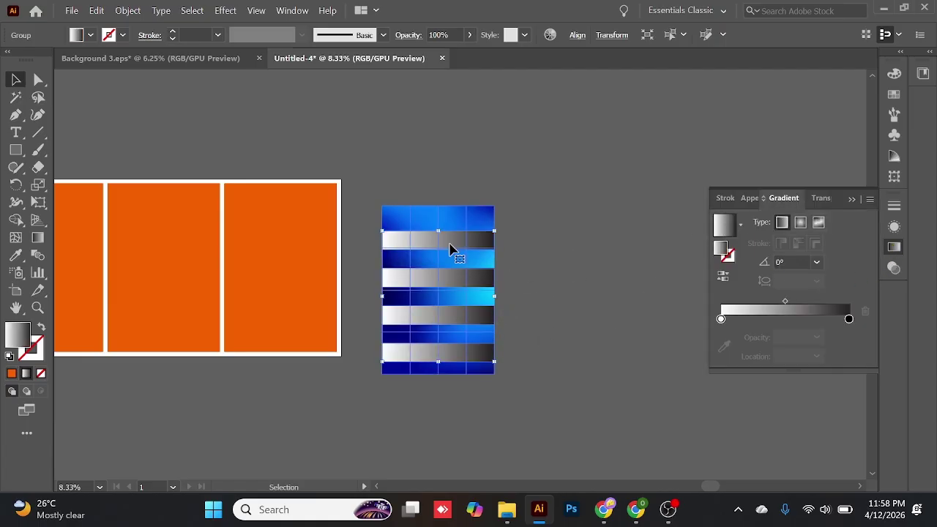
pyautogui.click(850, 202)
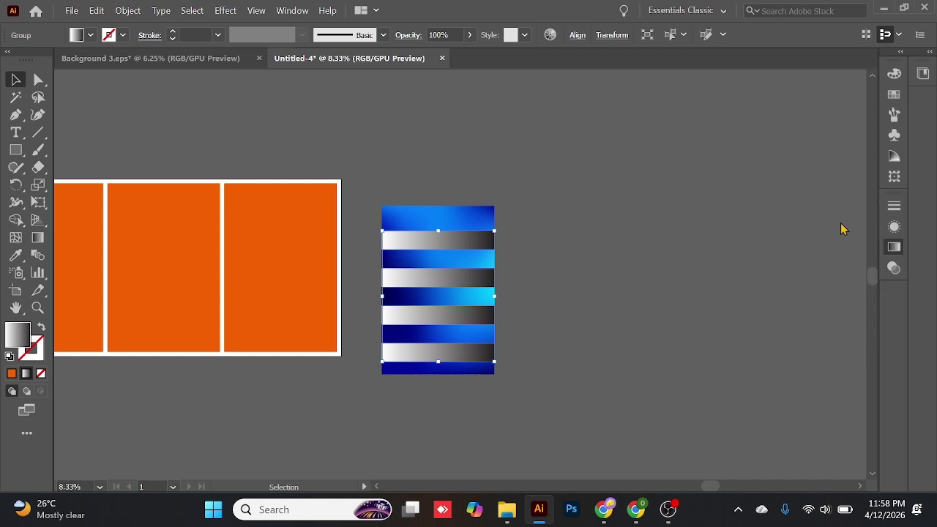
# - Change the blend mode of the gradient strips so they blend into the blue mesh beneath
pyautogui.click(408, 36)
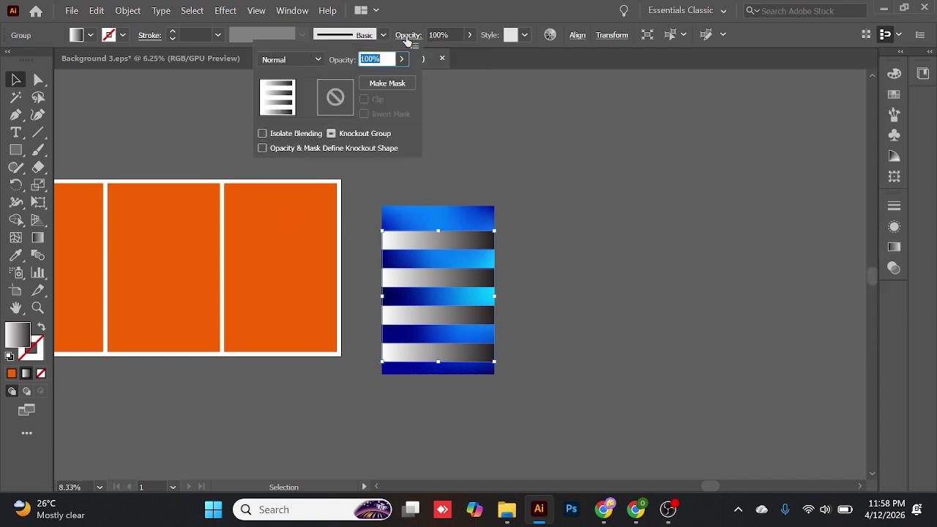
pyautogui.click(279, 55)
pyautogui.press('Escape')
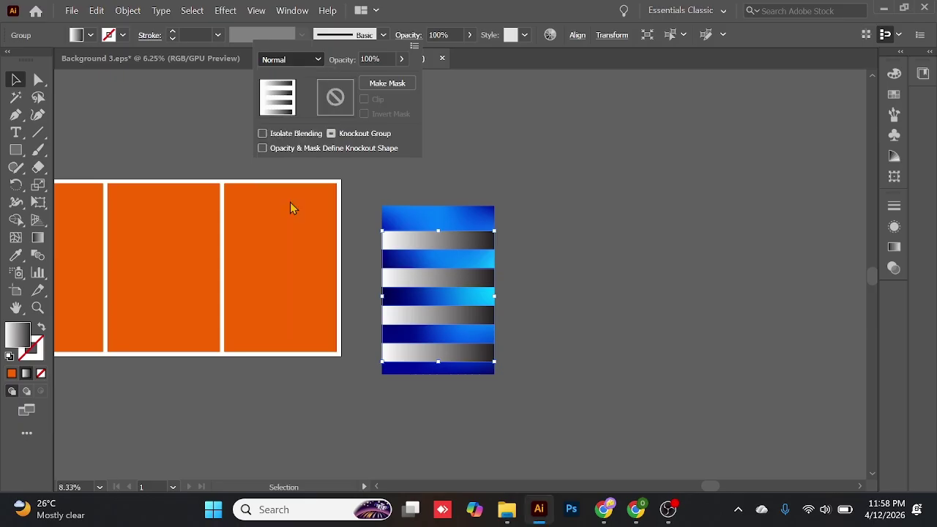
pyautogui.click(553, 188)
pyautogui.click(541, 262)
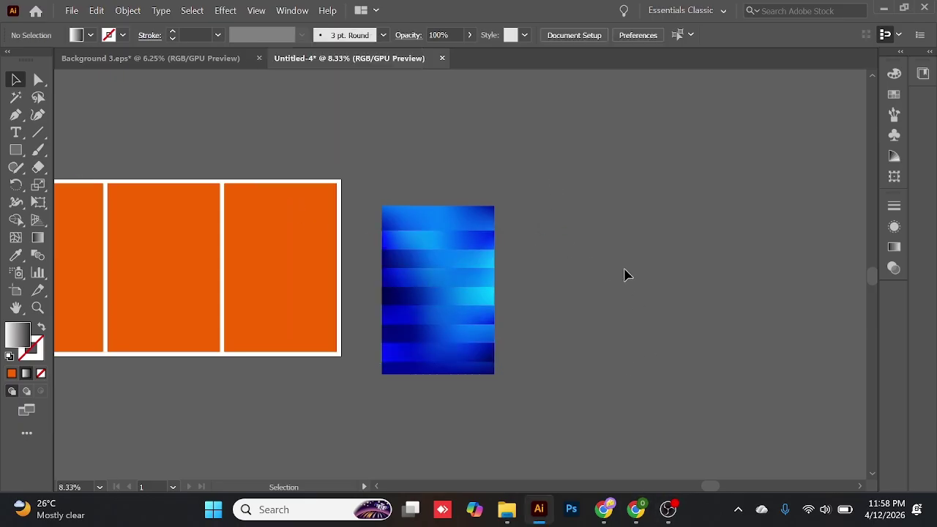
# - Move the blue mesh together with its blended strips directly below the third orange panel, aligned with that panel's sides
pyautogui.moveTo(574, 194); pyautogui.dragTo(709, 142)
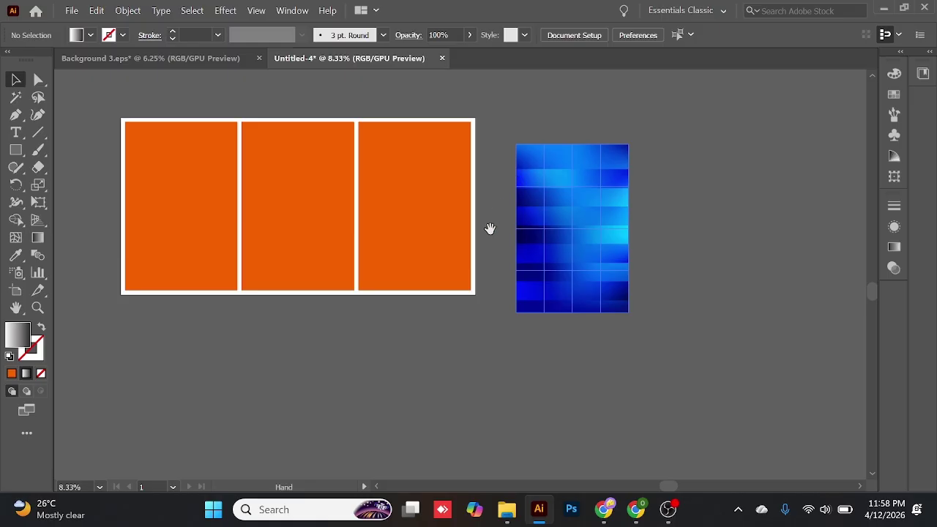
pyautogui.moveTo(490, 228); pyautogui.dragTo(481, 246)
pyautogui.scroll(-1, 499, 210)
pyautogui.hscroll(1, 500, 210)
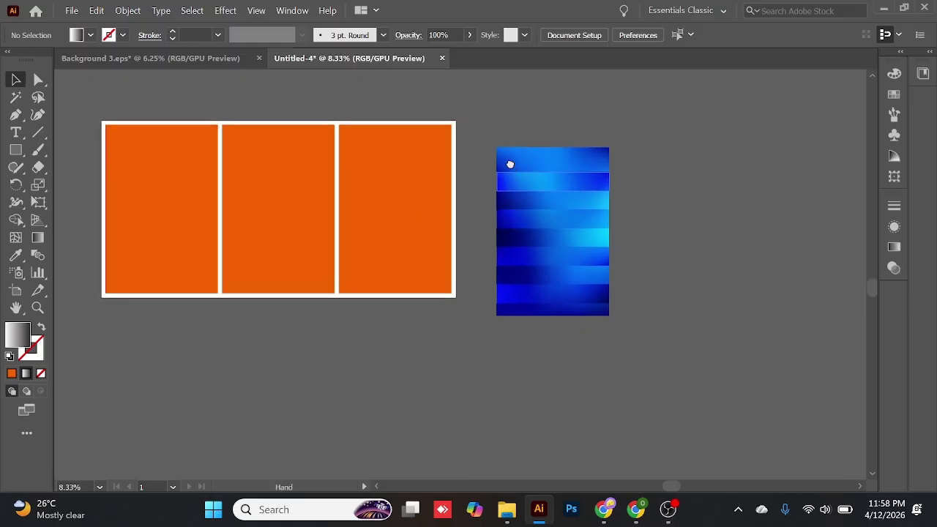
pyautogui.click(539, 178)
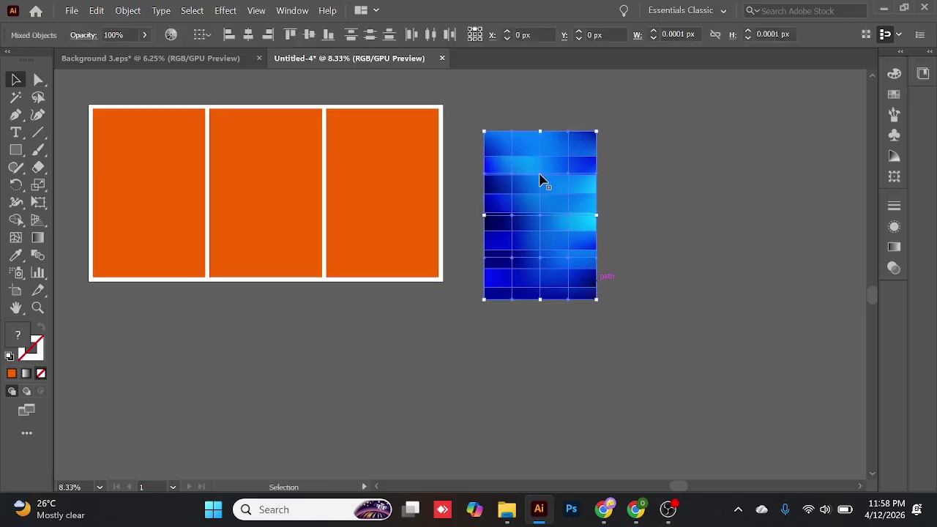
pyautogui.moveTo(547, 175); pyautogui.dragTo(390, 338)
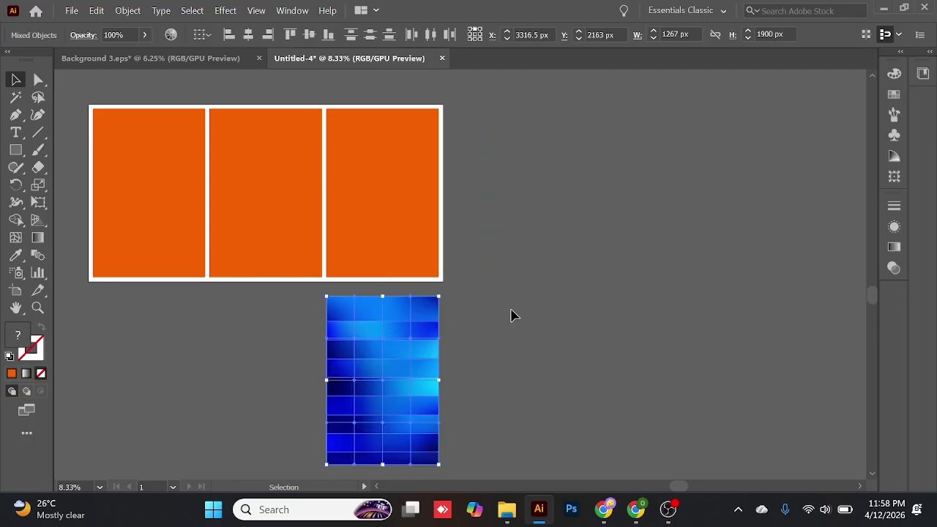
pyautogui.click(513, 314)
# - Switch to Pinterest in Chrome and copy the multicoloured ribbed image from the pin "Abstract background with gradient effect"
pyautogui.click(635, 509)
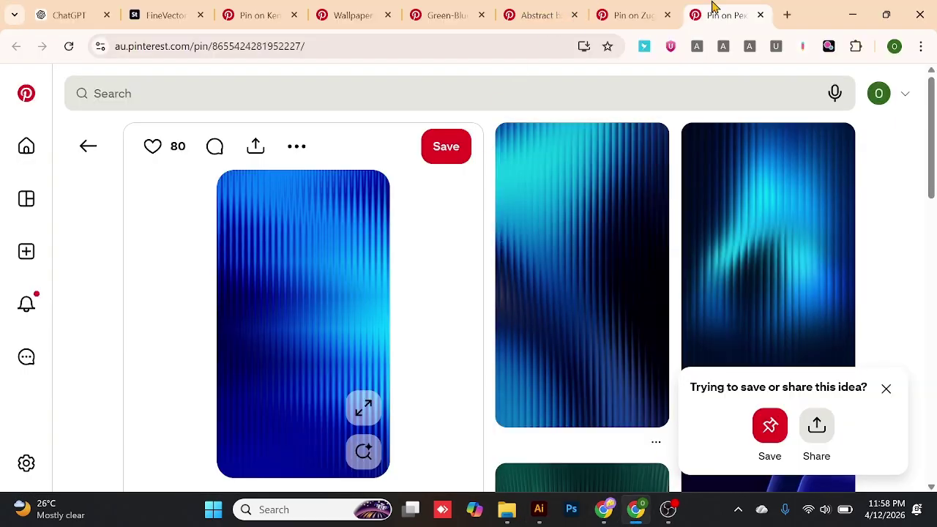
pyautogui.click(635, 13)
pyautogui.click(584, 11)
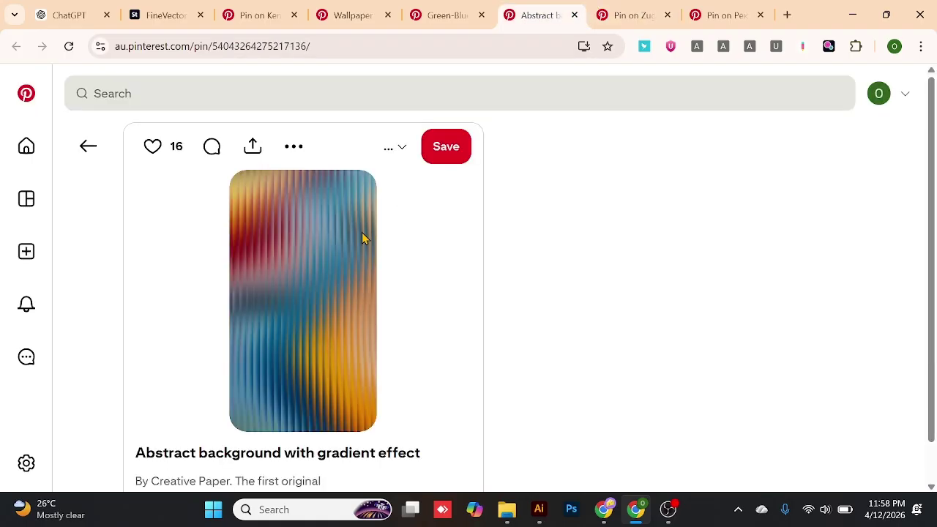
pyautogui.rightClick(300, 292)
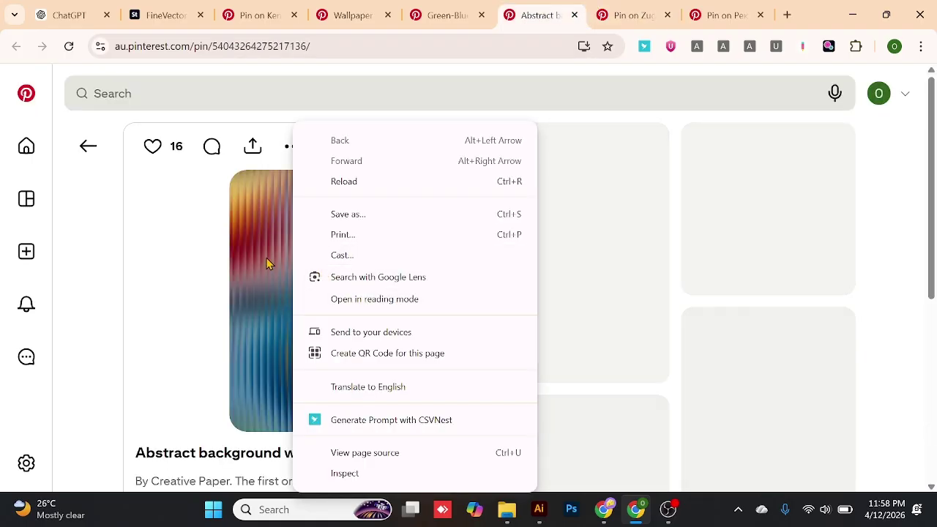
pyautogui.rightClick(267, 258)
pyautogui.click(341, 327)
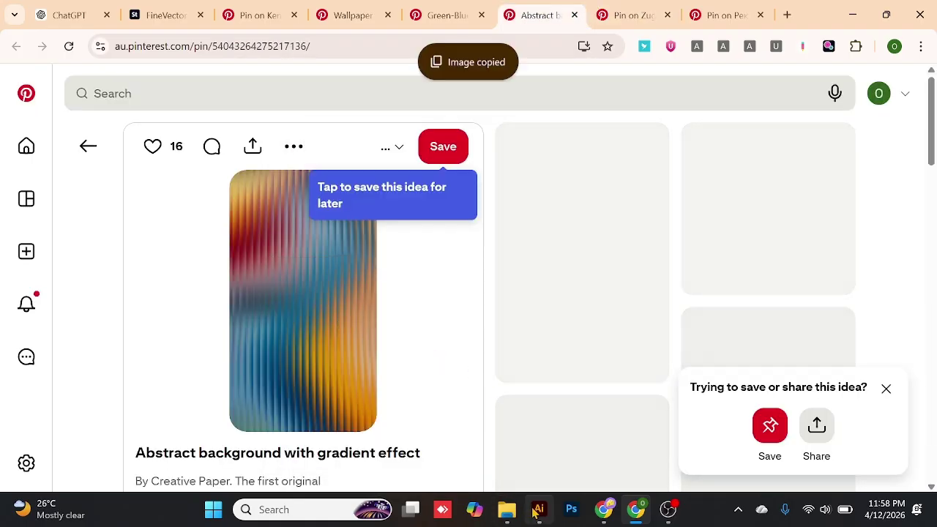
# - Return to Illustrator, paste the reference image and duplicate an orange panel into the empty space below the first panel
pyautogui.hotkey('alt', 'Tab')
pyautogui.moveTo(546, 329); pyautogui.dragTo(723, 250)
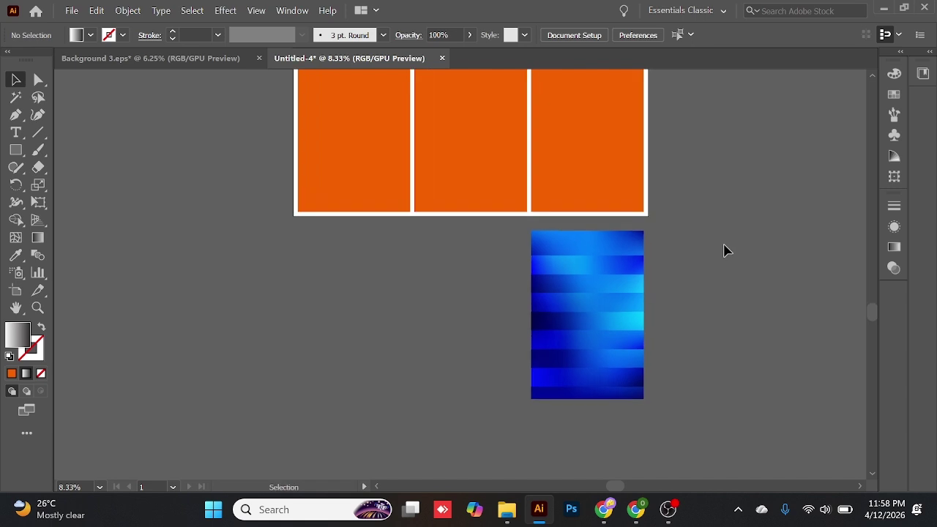
pyautogui.hotkey('ctrl', 'v')
pyautogui.moveTo(498, 278); pyautogui.dragTo(420, 390)
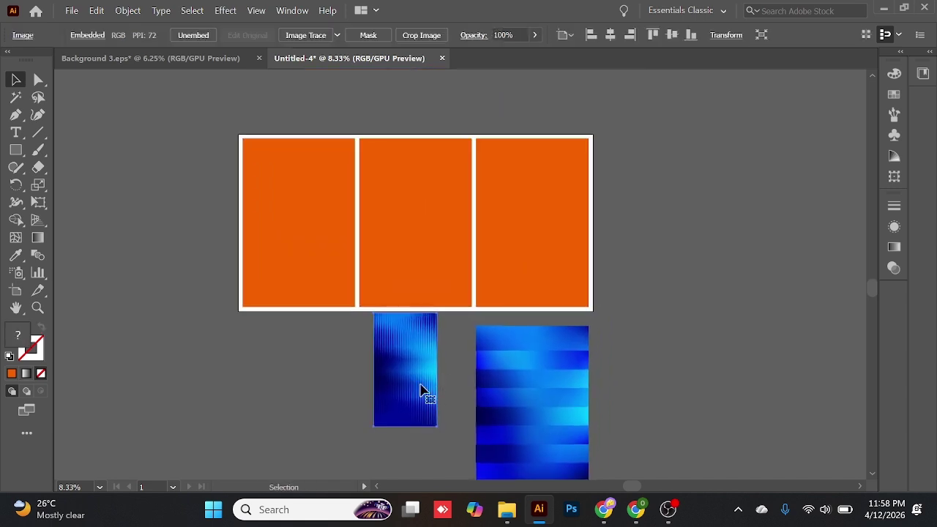
pyautogui.scroll(-4, 680, 265)
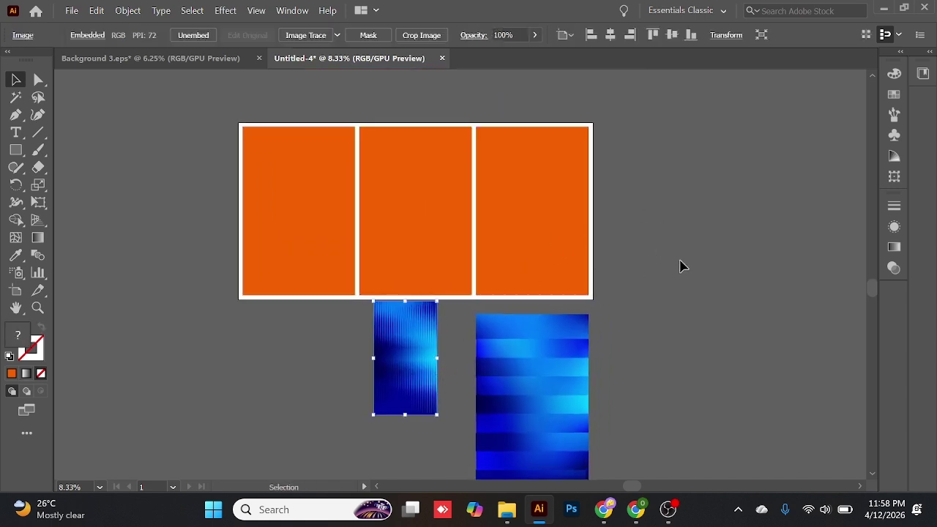
pyautogui.moveTo(445, 146); pyautogui.dragTo(247, 333)
# - Align the pasted blue ribbed image with the spare orange panel's corner and stretch it to cover that panel exactly
pyautogui.moveTo(437, 249); pyautogui.dragTo(230, 265)
pyautogui.moveTo(245, 322); pyautogui.dragTo(294, 377)
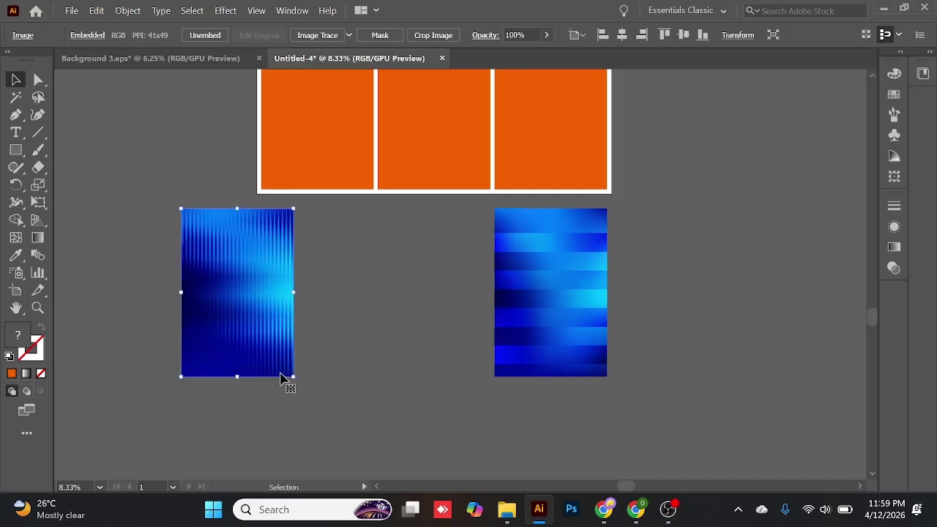
pyautogui.moveTo(238, 211); pyautogui.dragTo(240, 208)
pyautogui.click(173, 271)
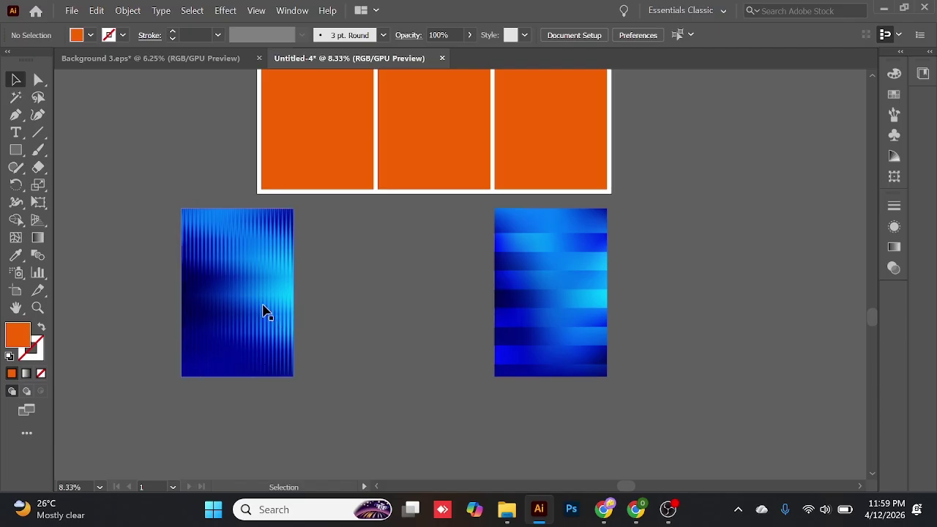
# - Move the blue ribbed image off the spare orange panel, toward the striped blue mesh, and delete that panel
pyautogui.moveTo(272, 307); pyautogui.dragTo(385, 305)
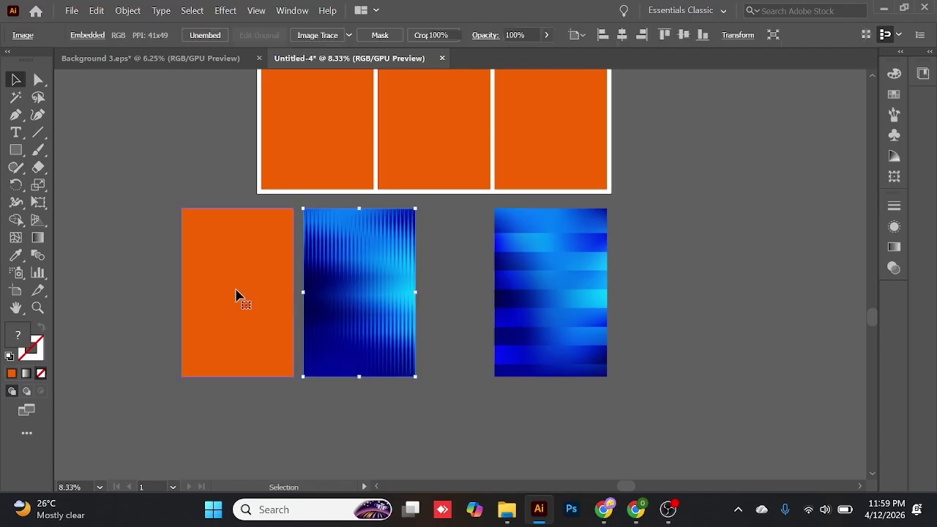
pyautogui.click(237, 298)
pyautogui.press('Delete')
pyautogui.click(368, 278)
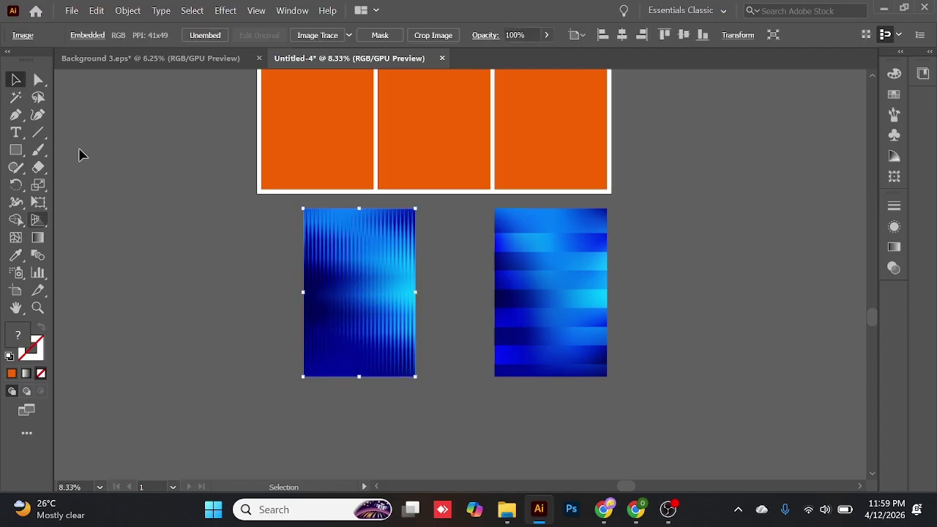
# - Convert the blue ribbed image to a gradient mesh with 4 rows, 4 columns and Flat appearance
pyautogui.click(128, 10)
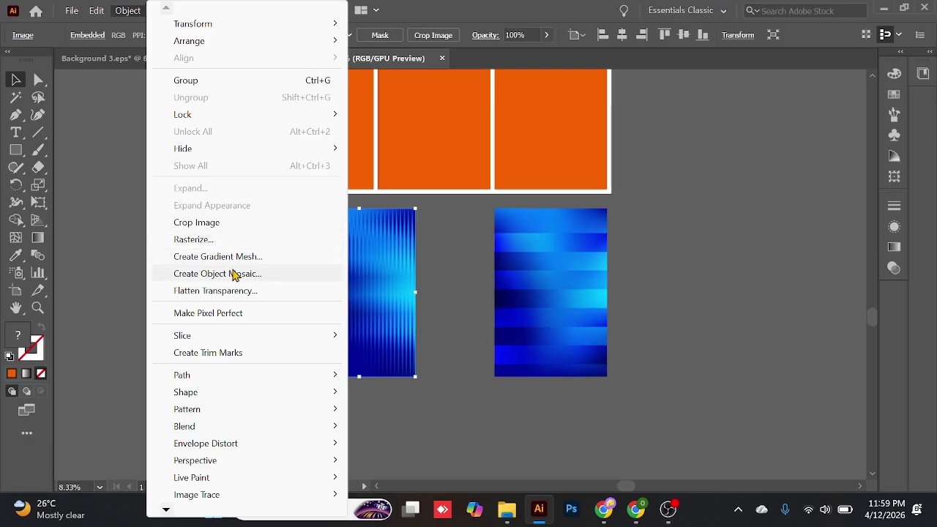
pyautogui.click(255, 259)
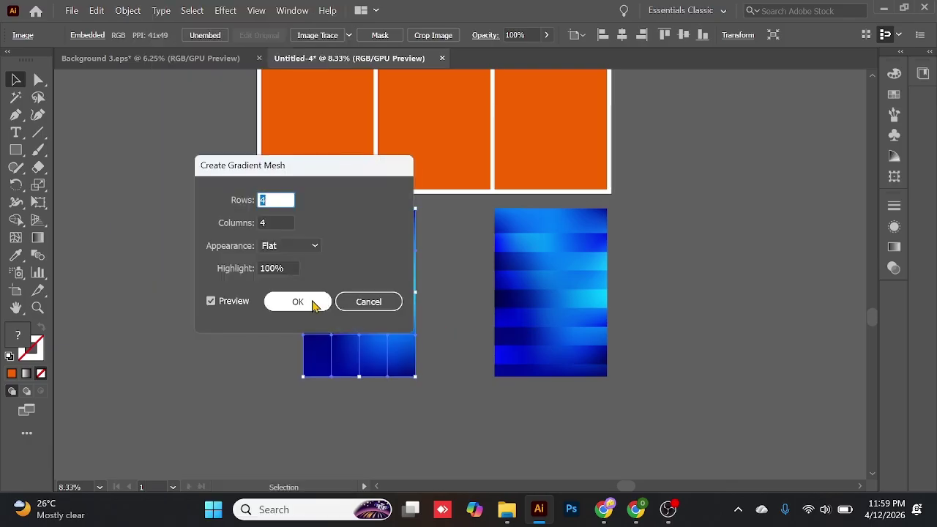
pyautogui.click(297, 302)
pyautogui.click(203, 330)
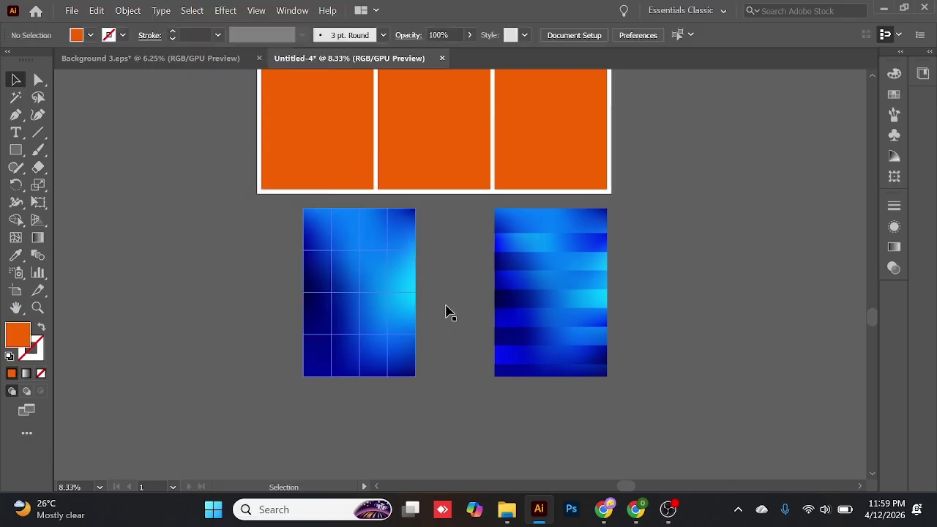
# - Undo the mesh conversion, panel deletion and image resizing, and remove the pasted blue ribbed image
pyautogui.hotkey('ctrl', 'z')
pyautogui.hotkey('ctrl', 'z')
pyautogui.hotkey('ctrl', 'z')
pyautogui.hotkey('ctrl', 'z')
pyautogui.hotkey('ctrl', 'z')
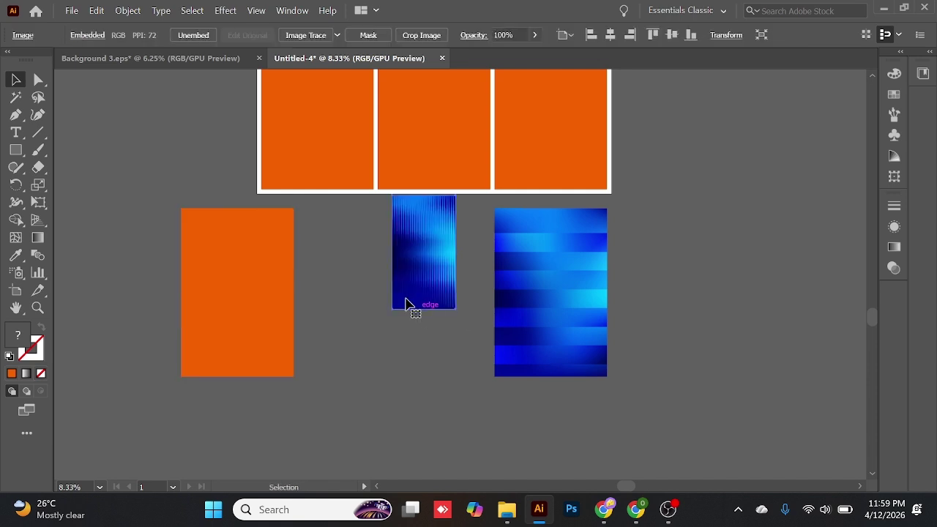
pyautogui.hotkey('ctrl', 'z')
# - Switch to Pinterest in Chrome, copy the image from the "Green-Blue gradient" pin and return to Illustrator
pyautogui.click(635, 509)
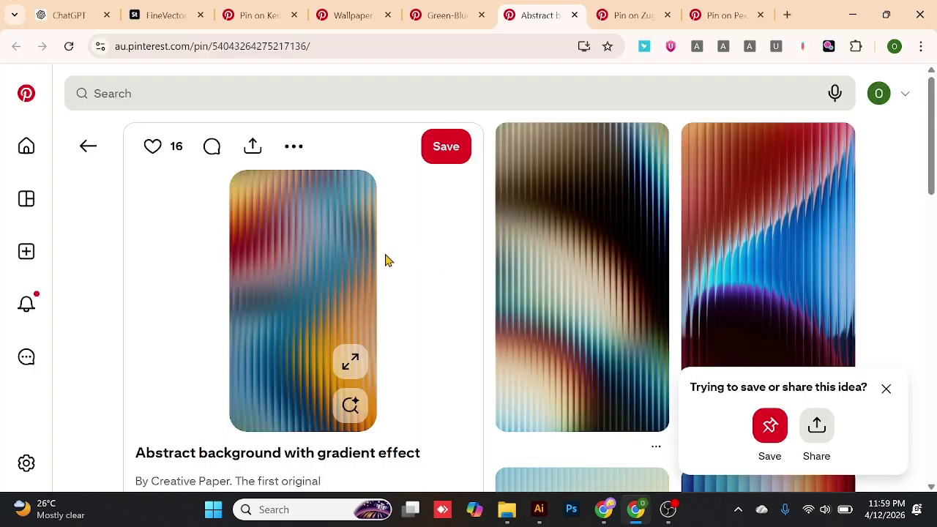
pyautogui.click(446, 11)
pyautogui.click(363, 10)
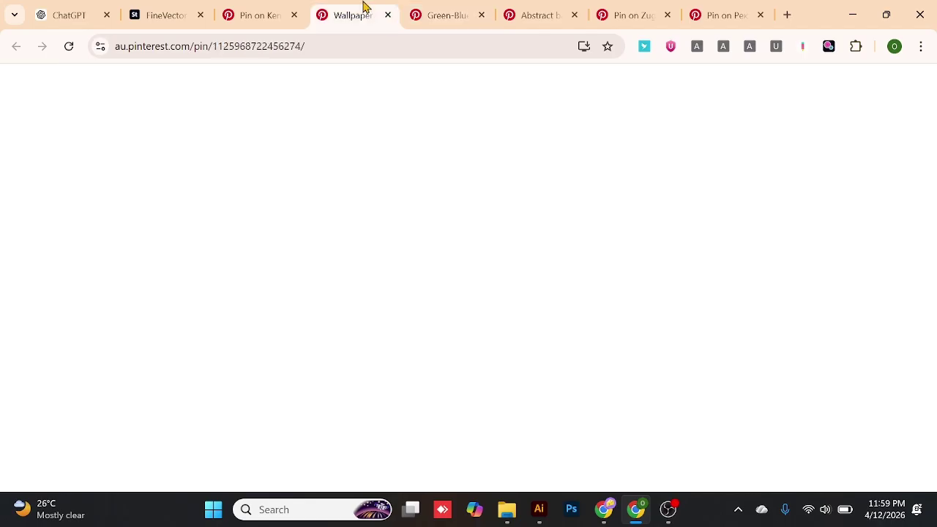
pyautogui.click(447, 16)
pyautogui.rightClick(312, 239)
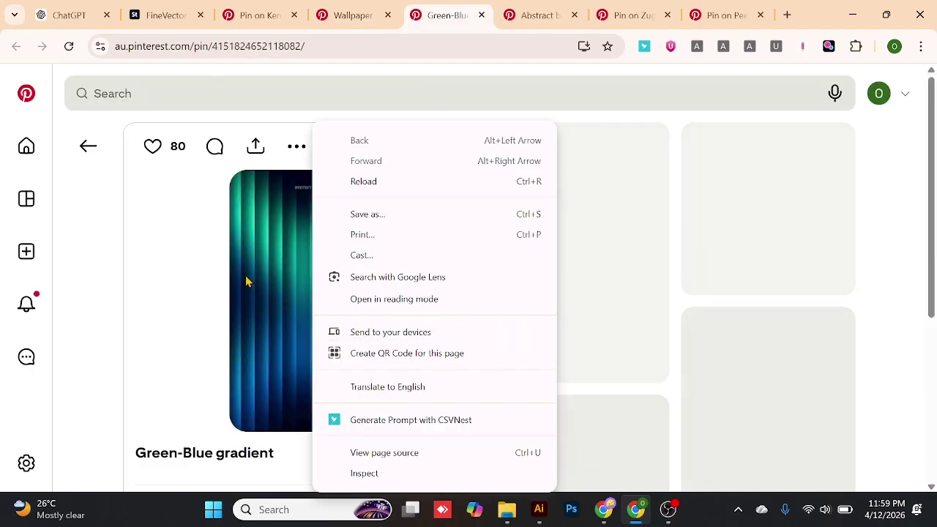
pyautogui.click(259, 275)
pyautogui.rightClick(260, 275)
pyautogui.click(320, 324)
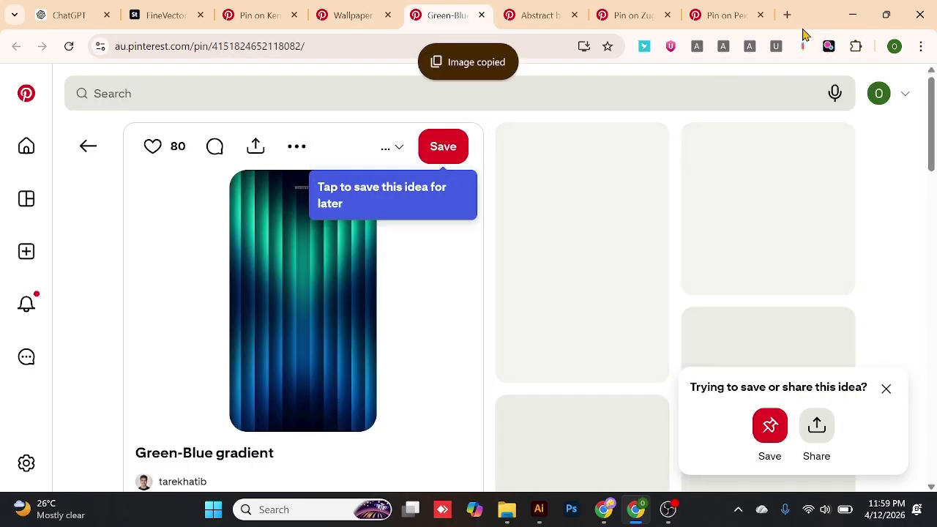
pyautogui.click(854, 16)
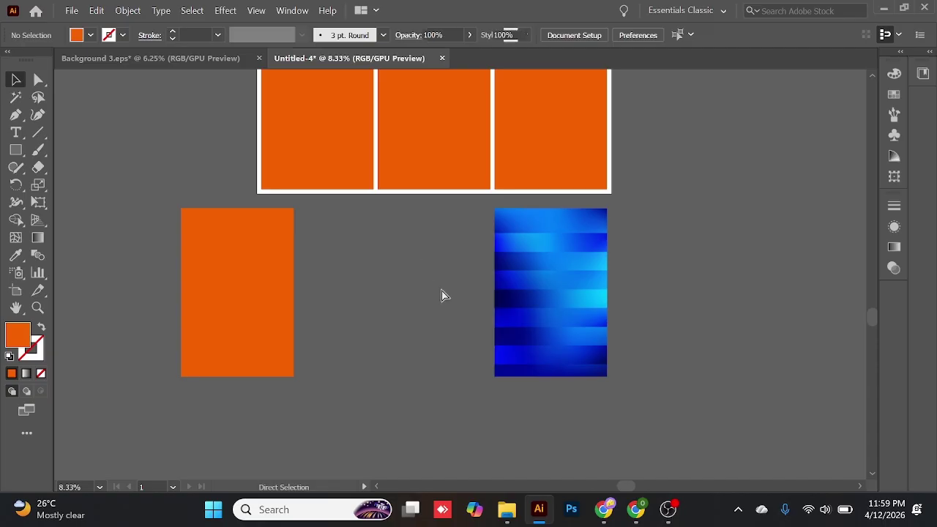
# - Paste the multicoloured ribbed image, stretch it to match the spare orange panel exactly, and move it between that panel and the blue mesh
pyautogui.hotkey('ctrl', 'v')
pyautogui.moveTo(462, 270); pyautogui.dragTo(208, 258)
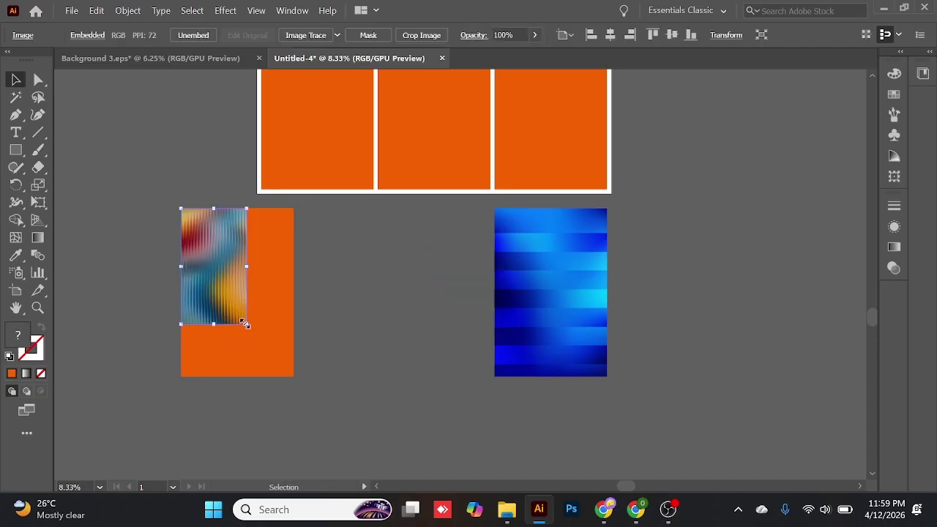
pyautogui.moveTo(247, 323); pyautogui.dragTo(293, 377)
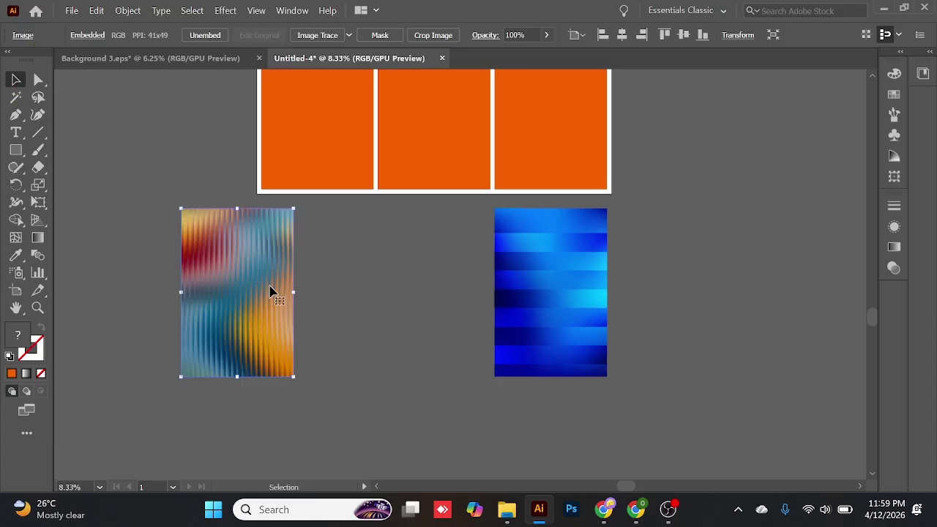
pyautogui.moveTo(272, 293); pyautogui.dragTo(407, 293)
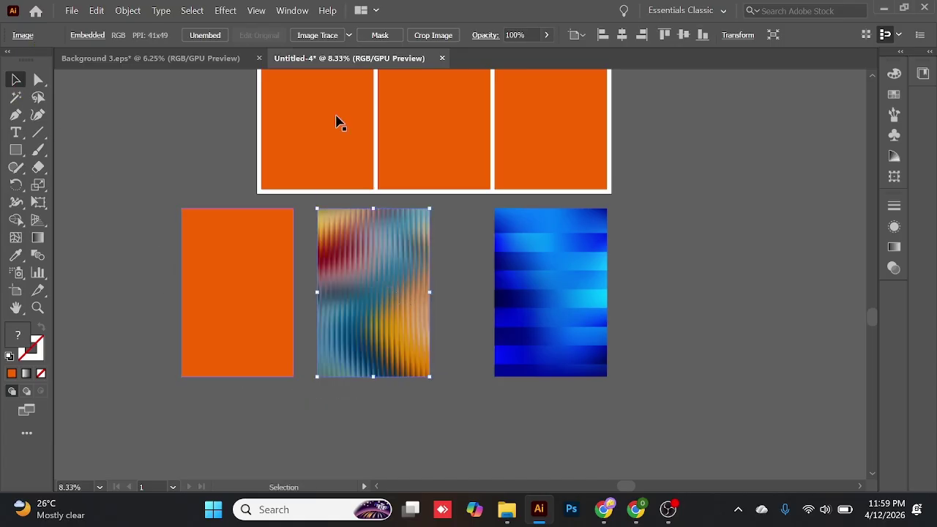
# - Convert the multicoloured ribbed image to a gradient mesh with 4 rows, 4 columns and Flat appearance
pyautogui.click(128, 11)
pyautogui.click(253, 261)
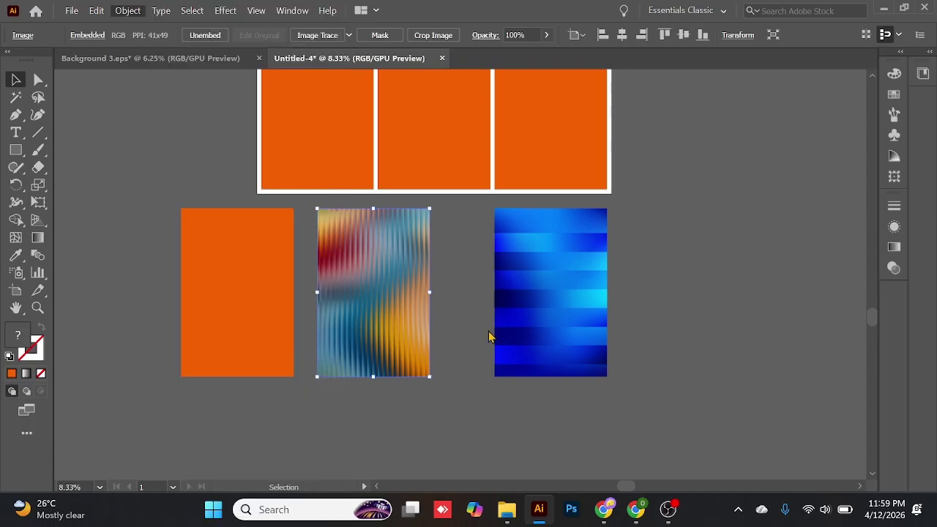
pyautogui.click(298, 302)
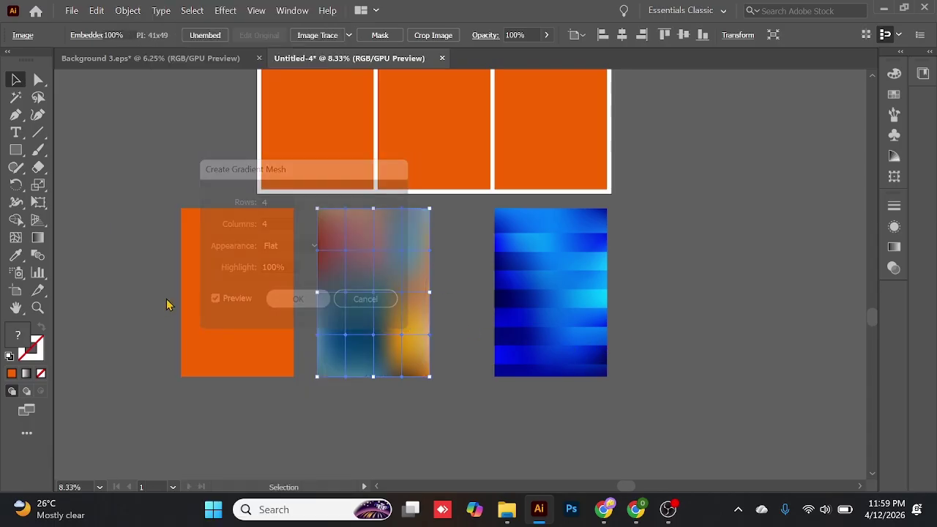
pyautogui.click(444, 273)
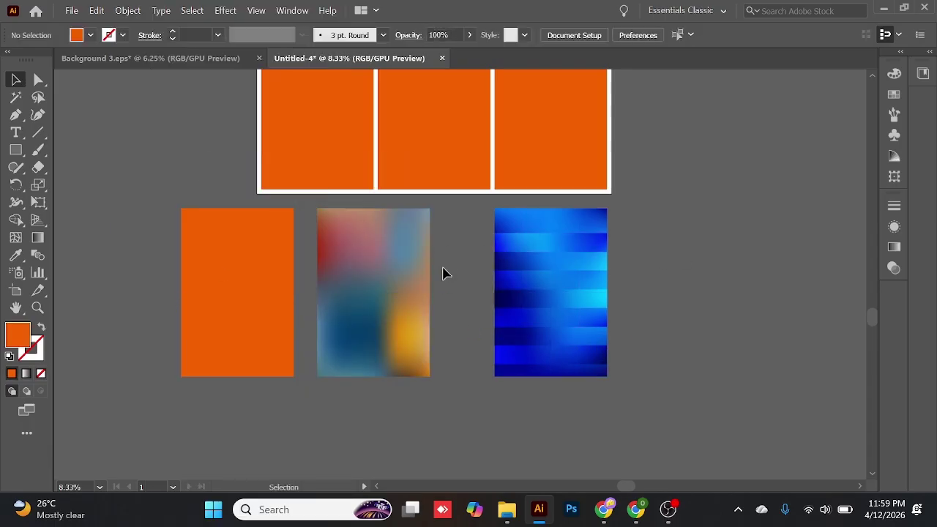
# - Duplicate the blue mesh's group of blended strips onto the multicoloured mesh, aligned with its sides, and bring the copy to the front
pyautogui.click(561, 250)
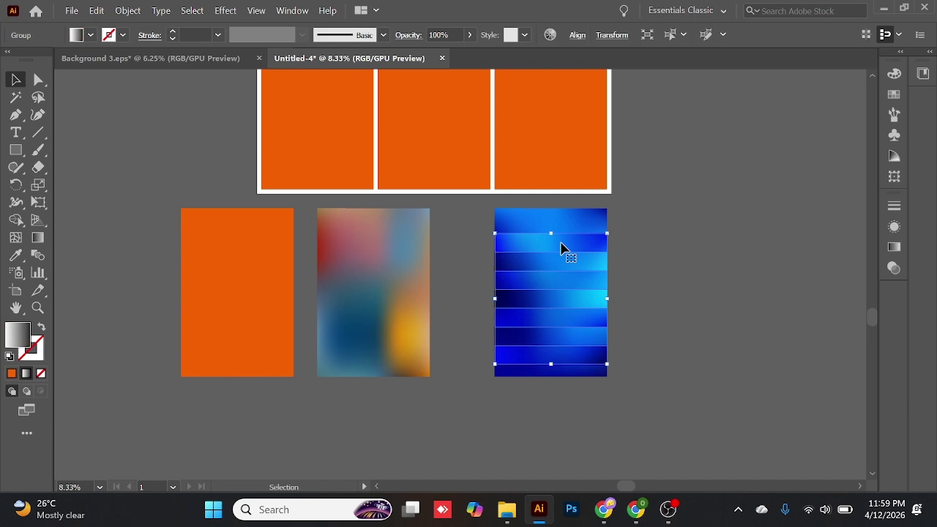
pyautogui.moveTo(561, 250); pyautogui.dragTo(386, 250)
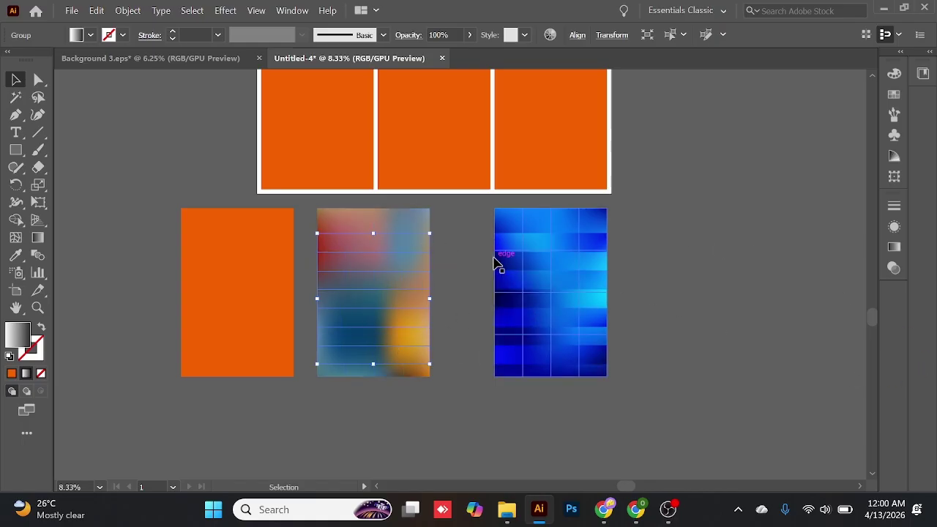
pyautogui.rightClick(396, 253)
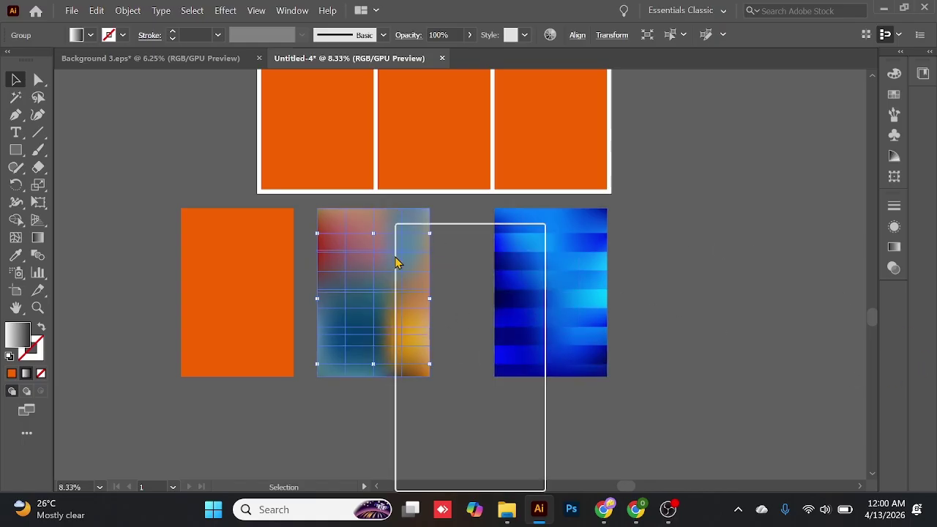
pyautogui.moveTo(462, 422)
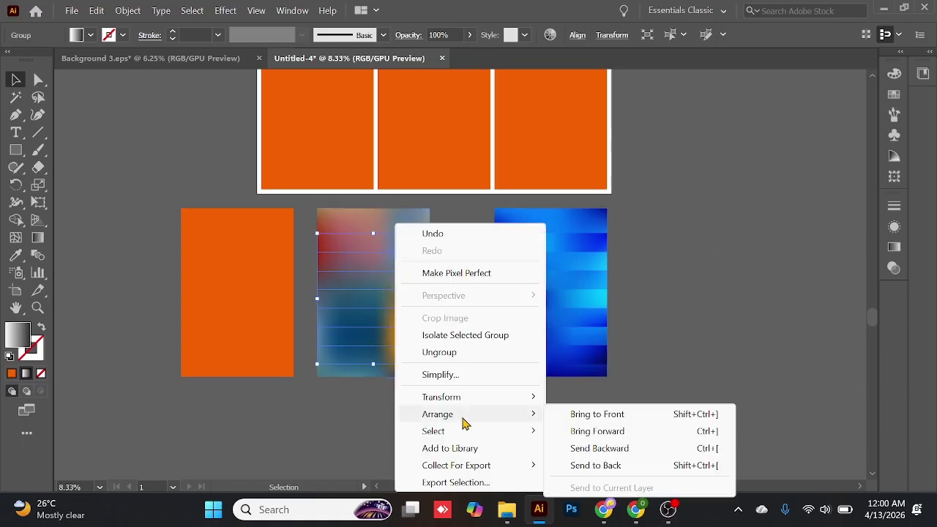
pyautogui.click(619, 415)
pyautogui.click(658, 367)
# - Delete the spare orange panel and move the multicoloured mesh with its strips next to the striped blue mesh
pyautogui.click(272, 316)
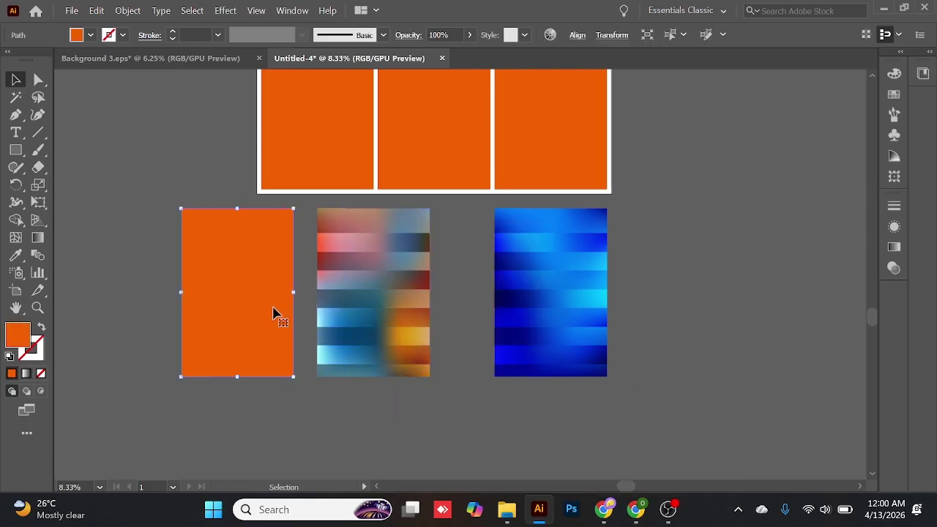
pyautogui.press('Delete')
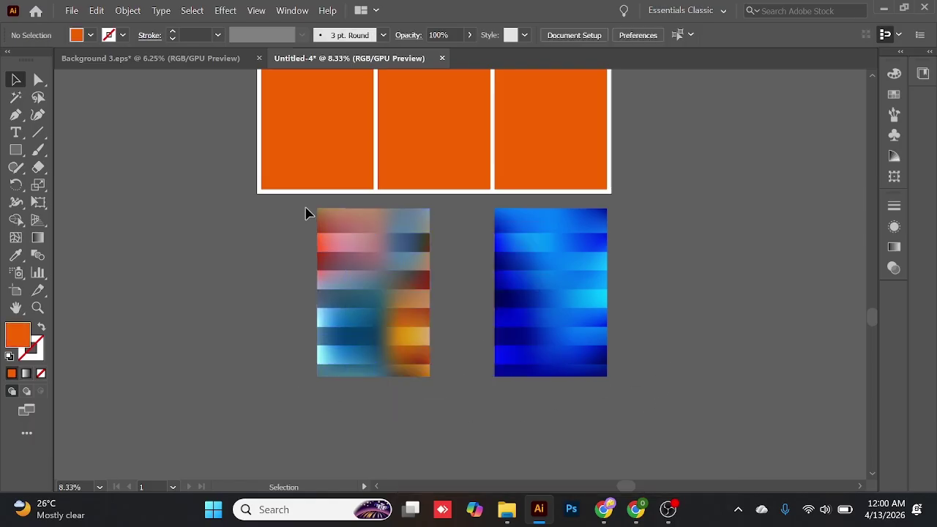
pyautogui.click(414, 339)
pyautogui.moveTo(399, 248); pyautogui.dragTo(456, 248)
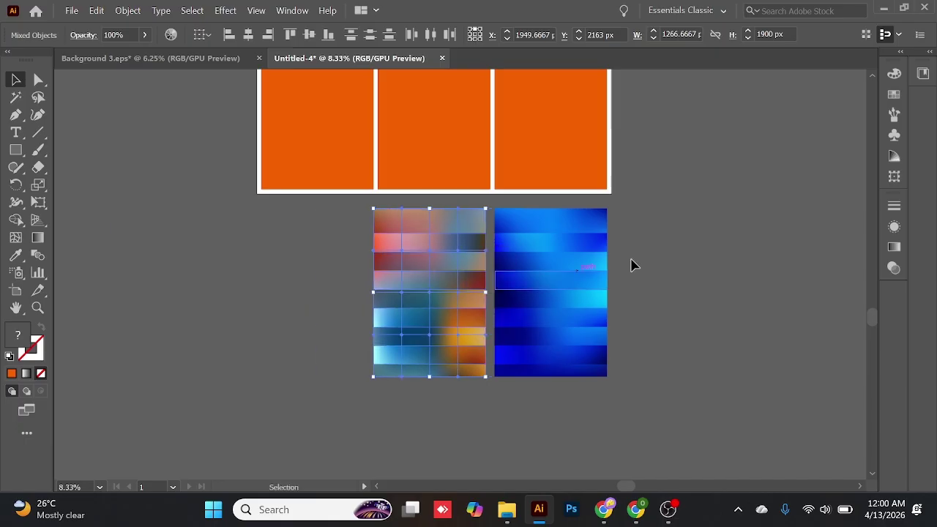
pyautogui.click(659, 258)
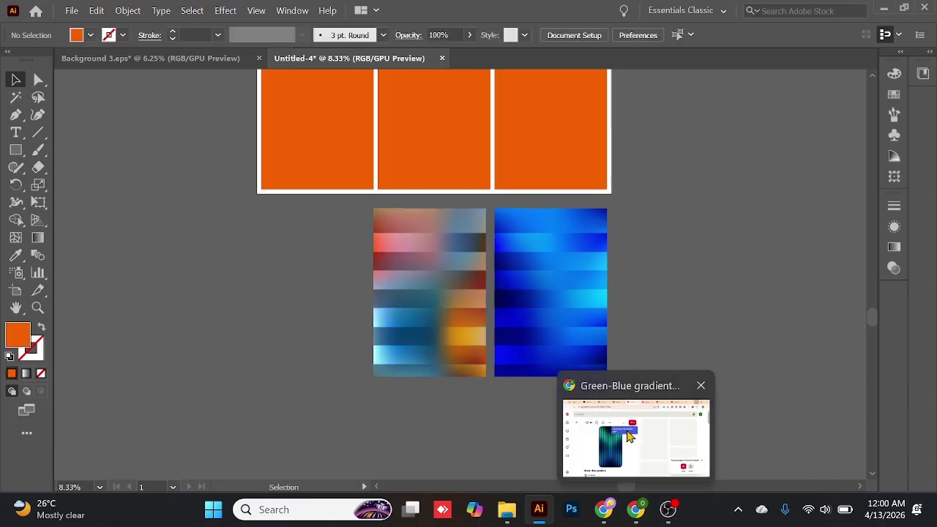
# - Switch to Chrome, find the ribbed gradient fading from purple through cream to orange and black on Pinterest, and copy its image
pyautogui.click(636, 510)
pyautogui.scroll(-5, 439, 293)
pyautogui.scroll(-6, 470, 330)
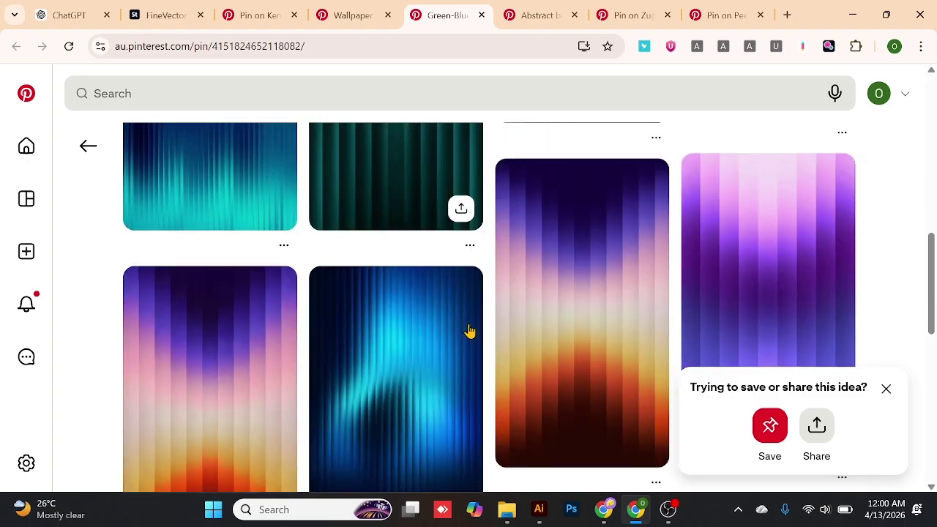
pyautogui.scroll(1, 470, 324)
pyautogui.rightClick(601, 219)
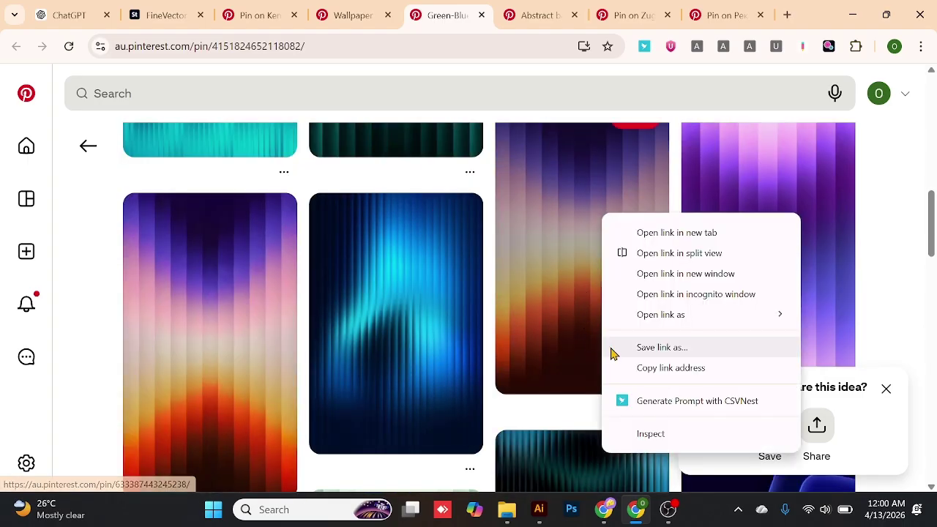
pyautogui.click(521, 243)
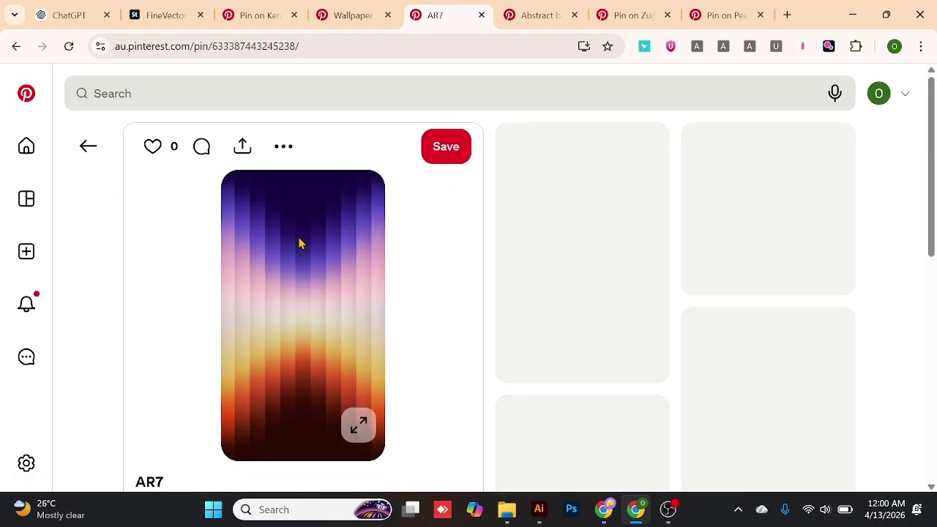
pyautogui.rightClick(301, 243)
pyautogui.click(357, 299)
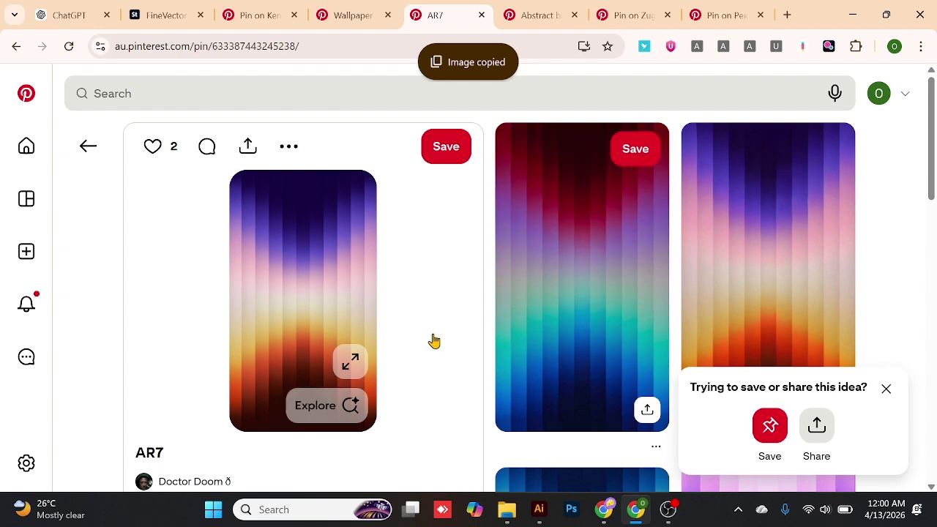
# - Switch back to Illustrator, paste the purple-orange ribbed image and stretch it to match the first orange panel on the artboard exactly
pyautogui.hotkey('alt', 'Tab')
pyautogui.hscroll(-2, 356, 290)
pyautogui.scroll(1, 356, 291)
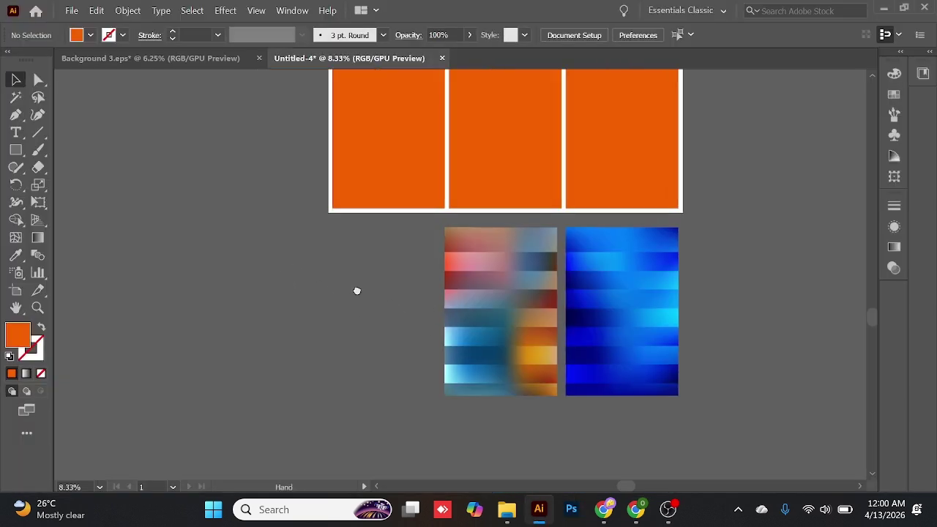
pyautogui.hotkey('ctrl', 'v')
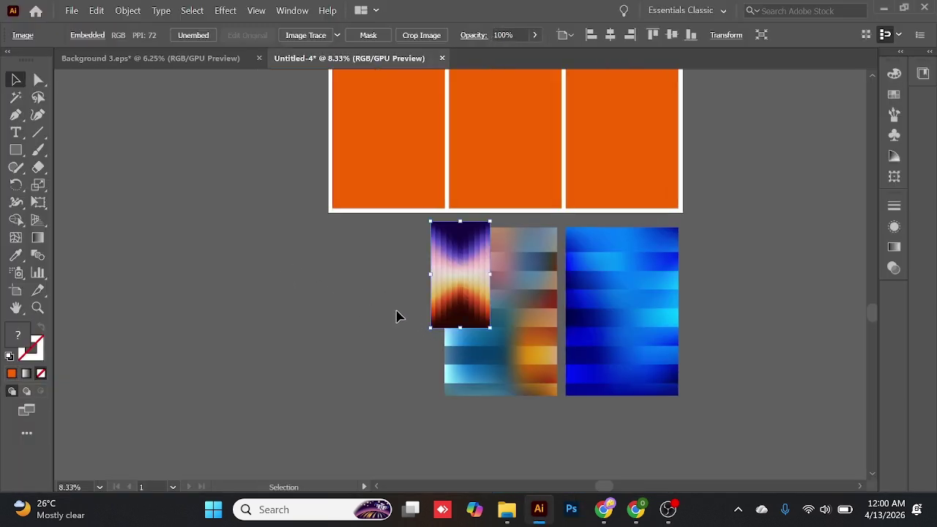
pyautogui.moveTo(364, 301); pyautogui.dragTo(320, 401)
pyautogui.moveTo(414, 370); pyautogui.dragTo(320, 189)
pyautogui.moveTo(346, 246); pyautogui.dragTo(401, 308)
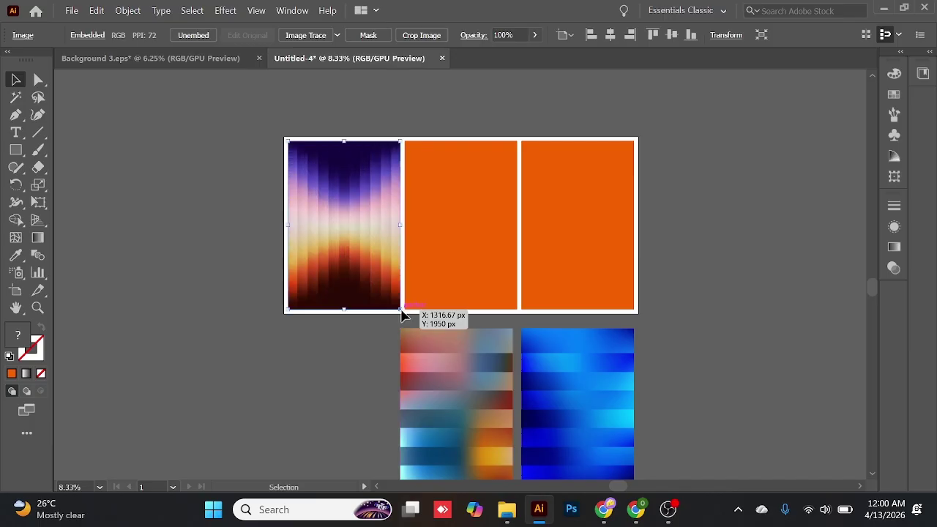
# - Move the purple-orange ribbed image below the artboard, beside the striped multicoloured mesh
pyautogui.click(286, 241)
pyautogui.scroll(-3, 315, 156)
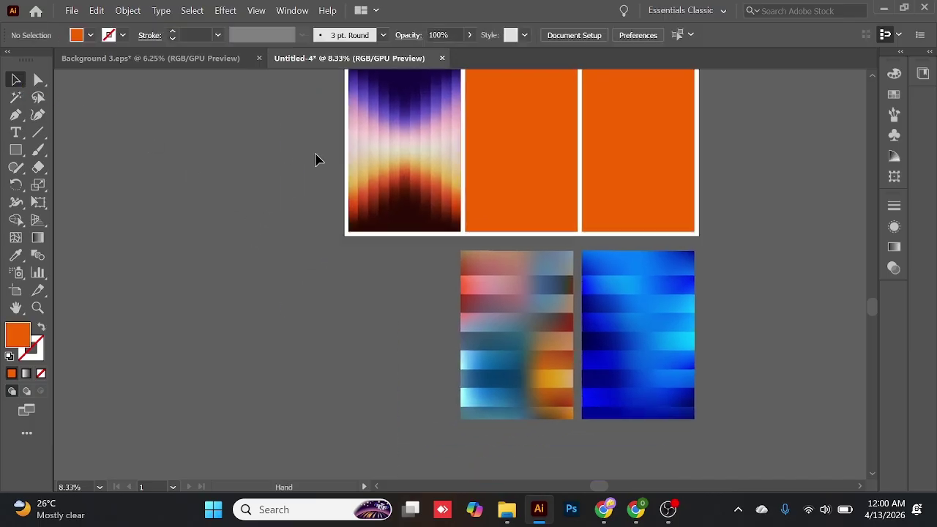
pyautogui.moveTo(409, 217); pyautogui.dragTo(414, 341)
pyautogui.click(311, 328)
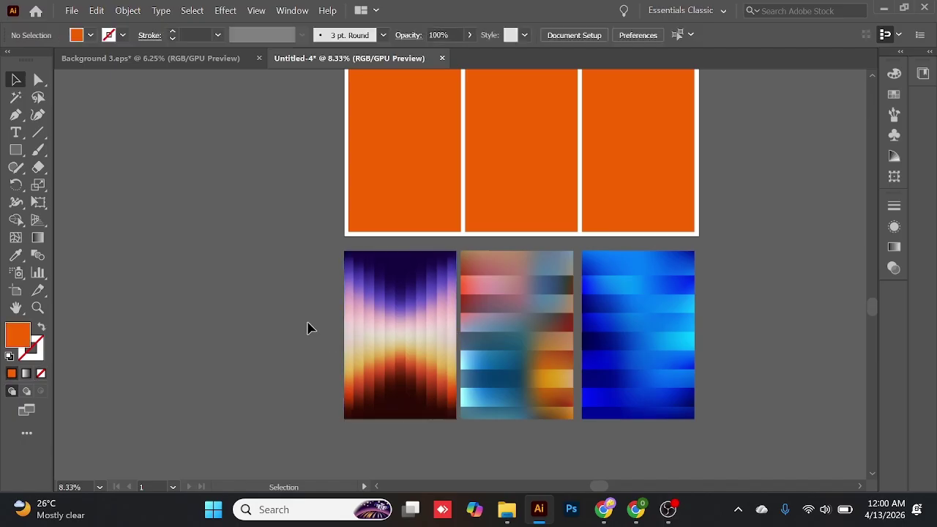
pyautogui.moveTo(307, 327); pyautogui.dragTo(203, 316)
# - Convert the purple-orange ribbed image to a gradient mesh with 4 rows, 4 columns and Flat appearance
pyautogui.click(324, 314)
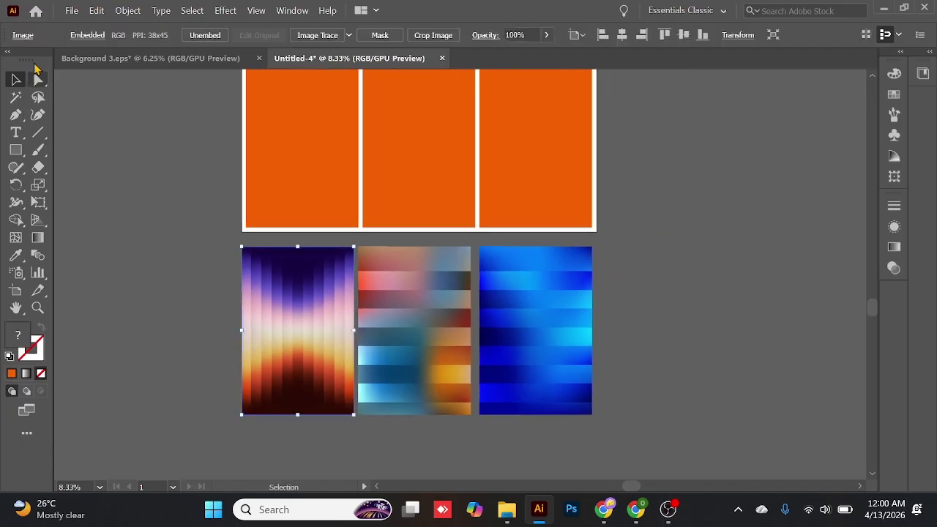
pyautogui.click(128, 10)
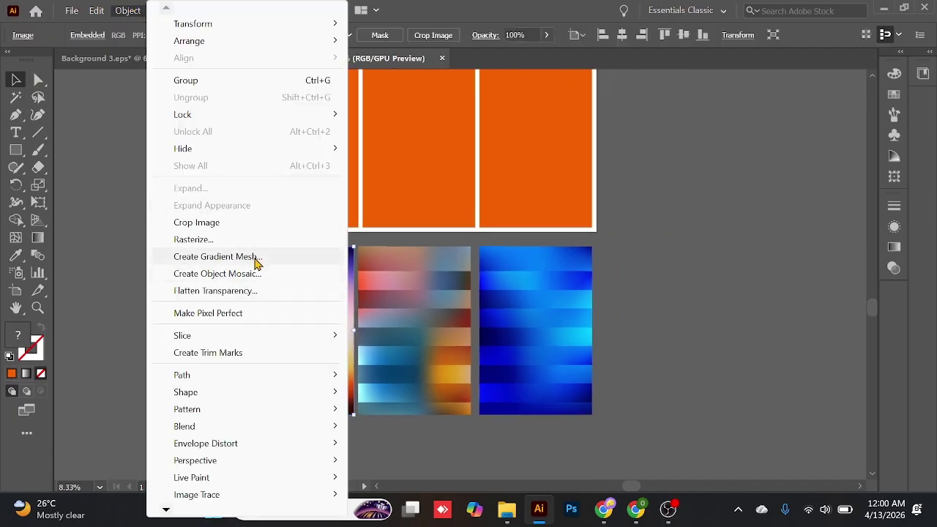
pyautogui.click(216, 256)
pyautogui.click(298, 298)
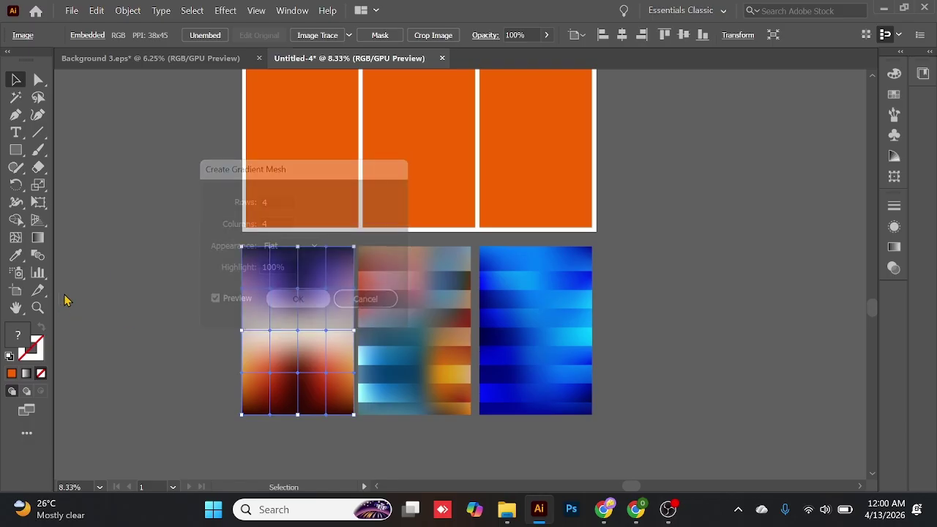
pyautogui.click(178, 274)
# - Duplicate the multicoloured mesh's group of blended strips onto the purple-orange mesh, aligned with its sides, and bring the copy to the front
pyautogui.click(408, 286)
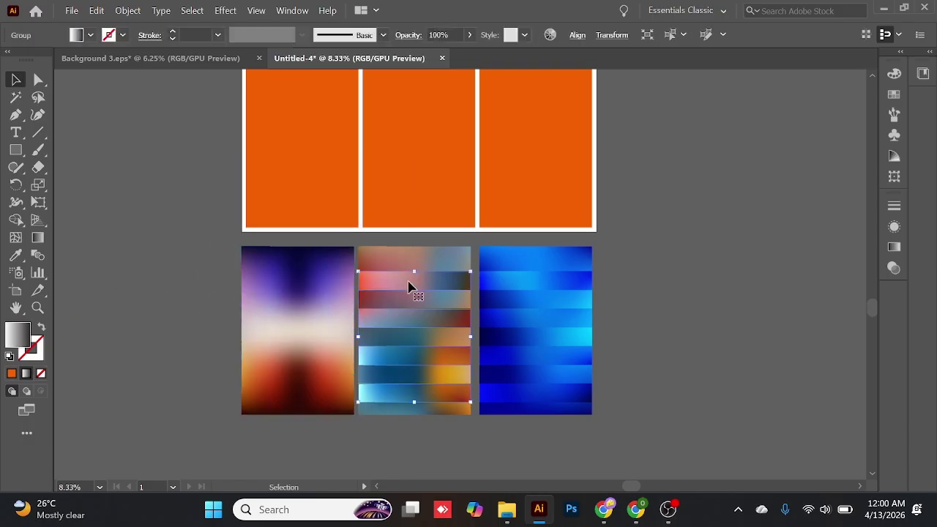
pyautogui.moveTo(408, 287); pyautogui.dragTo(296, 285)
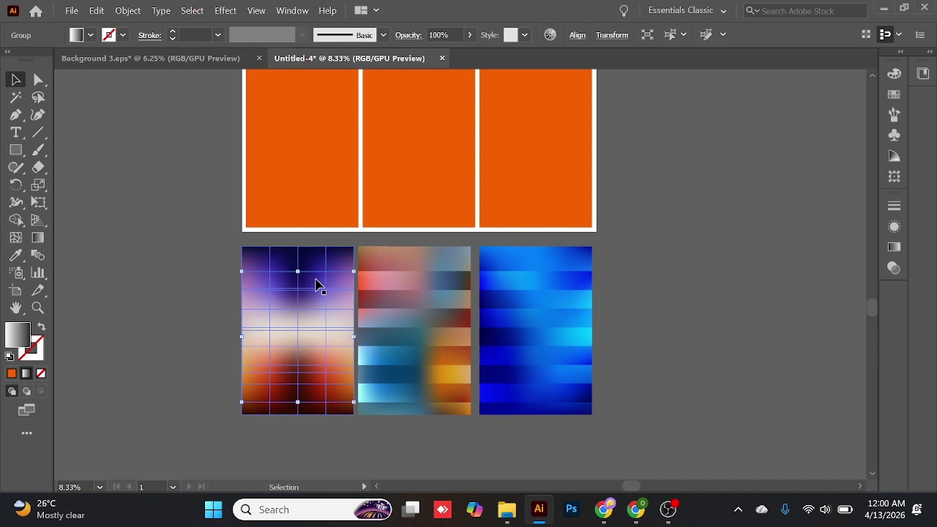
pyautogui.rightClick(317, 284)
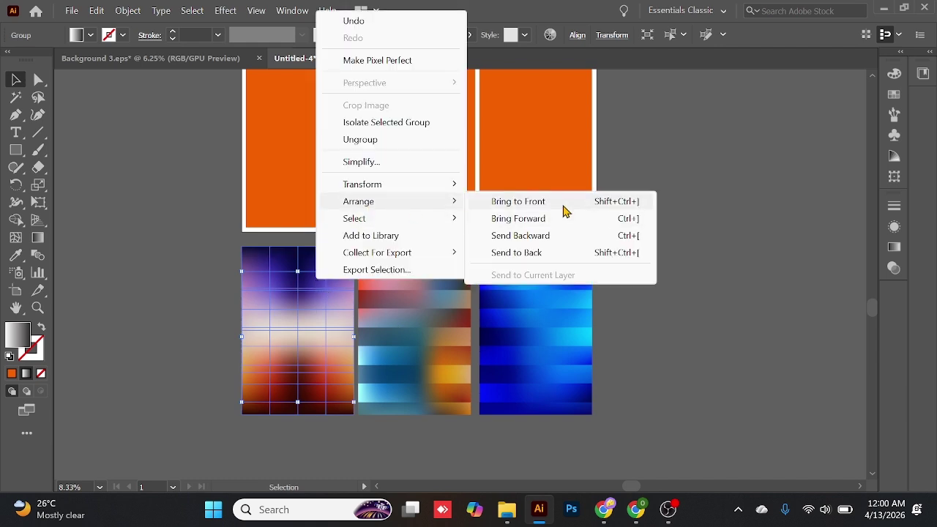
pyautogui.click(564, 208)
pyautogui.click(719, 246)
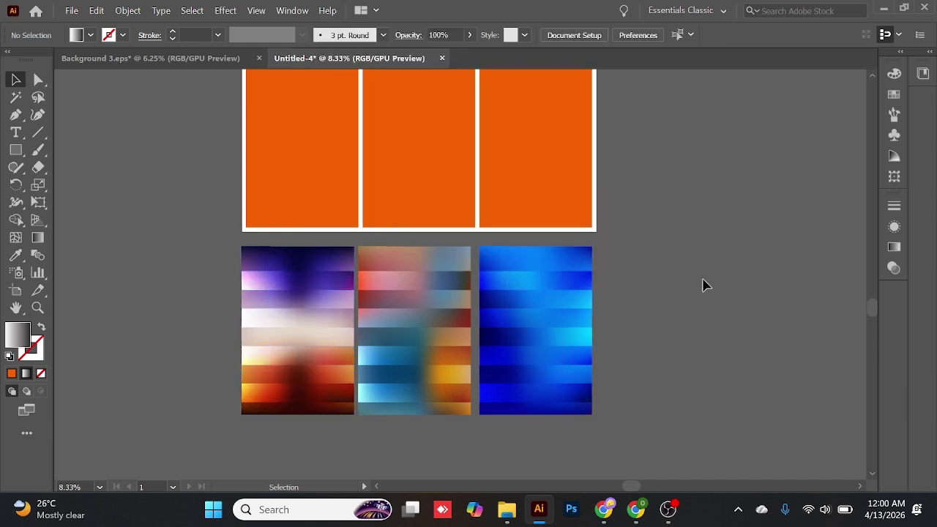
# - Move the three orange panels together off the artboard into the empty space beside it
pyautogui.moveTo(703, 285); pyautogui.dragTo(670, 284)
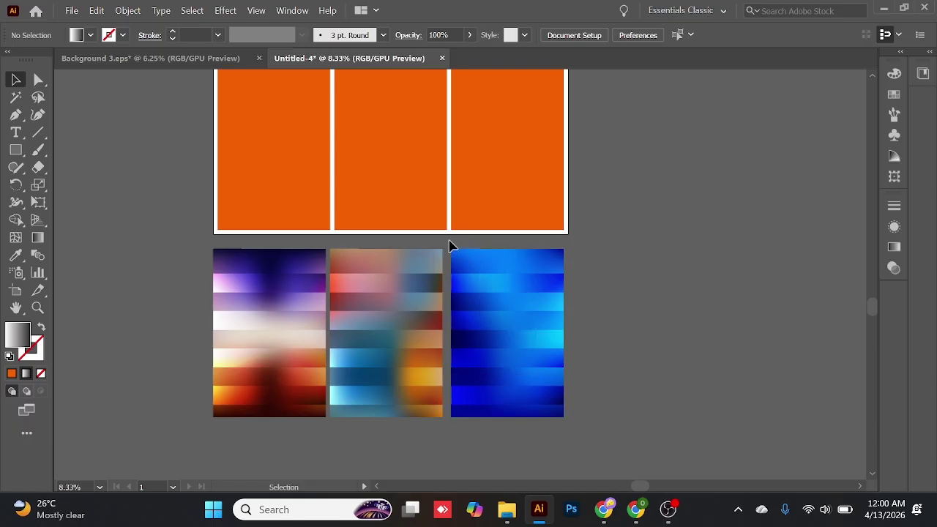
pyautogui.click(588, 407)
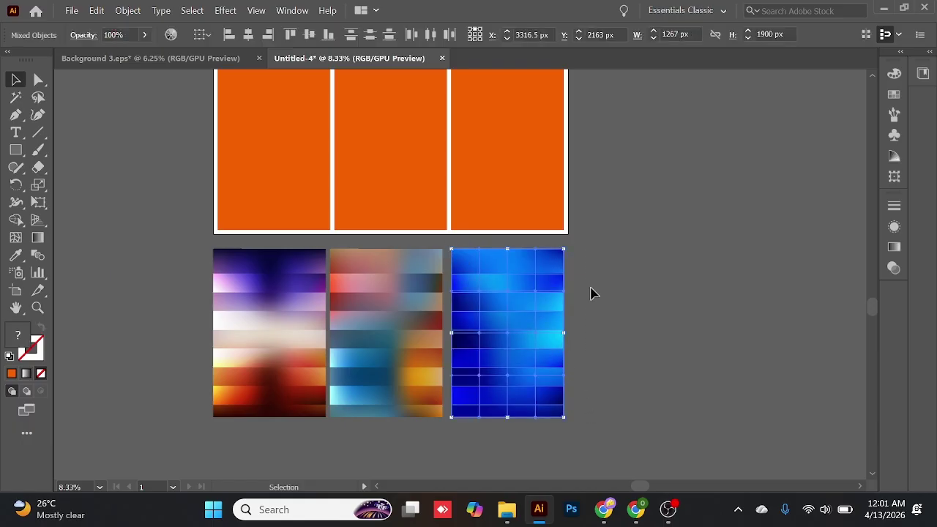
pyautogui.scroll(4, 631, 276)
pyautogui.click(196, 136)
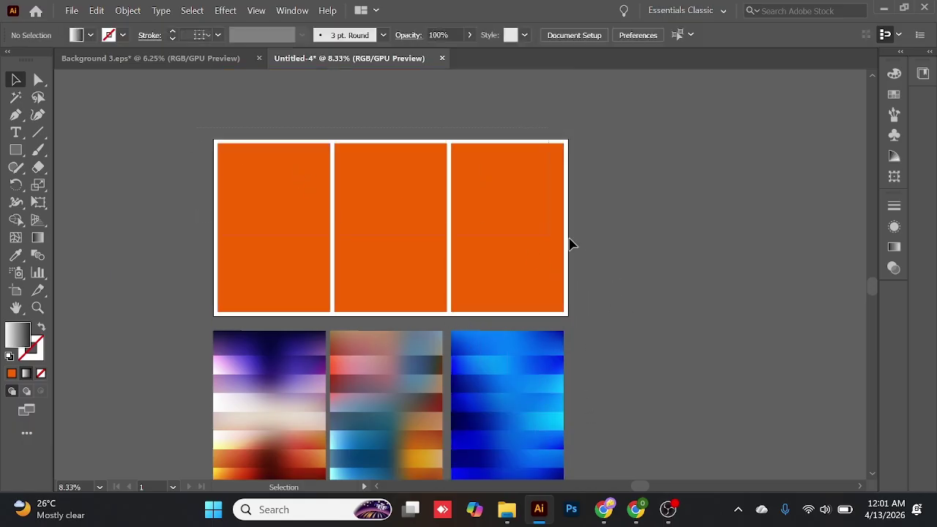
pyautogui.click(568, 239)
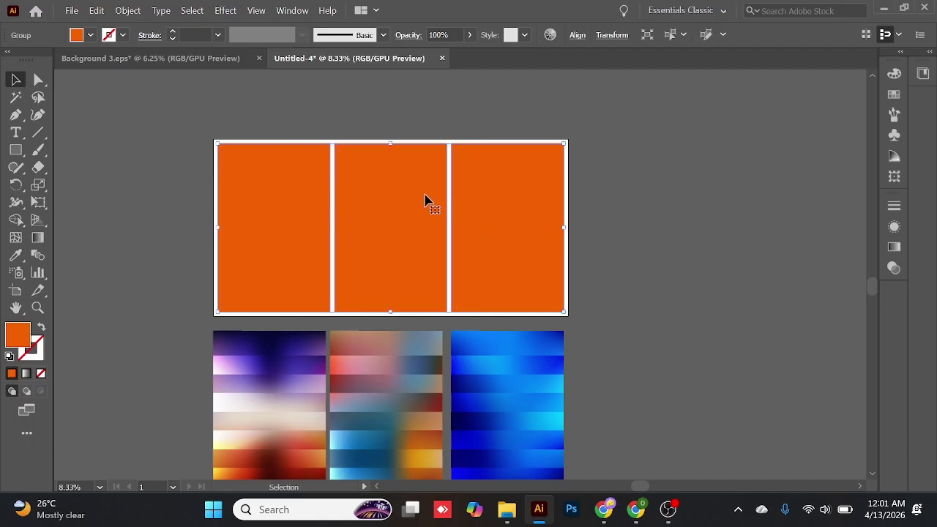
pyautogui.moveTo(424, 203); pyautogui.dragTo(739, 235)
# - Group the blue mesh with its blended strips
pyautogui.scroll(-3, 639, 346)
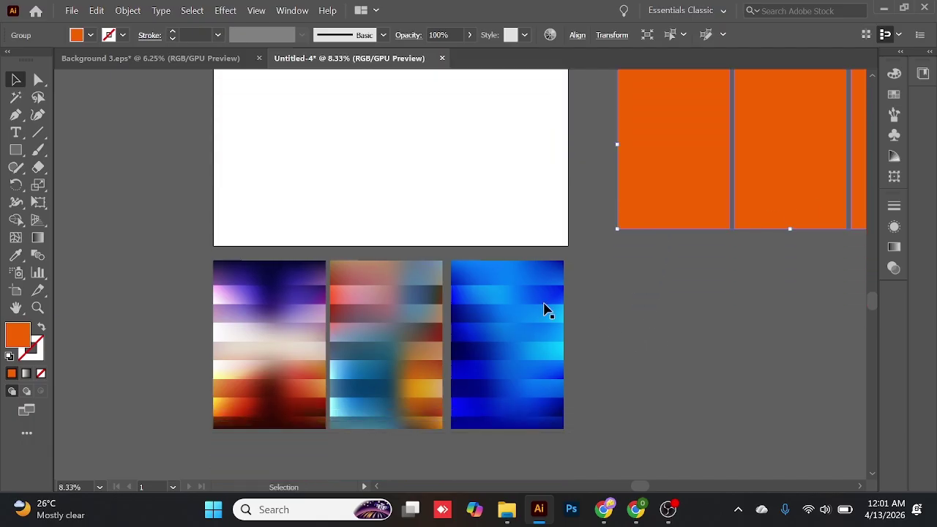
pyautogui.click(495, 320)
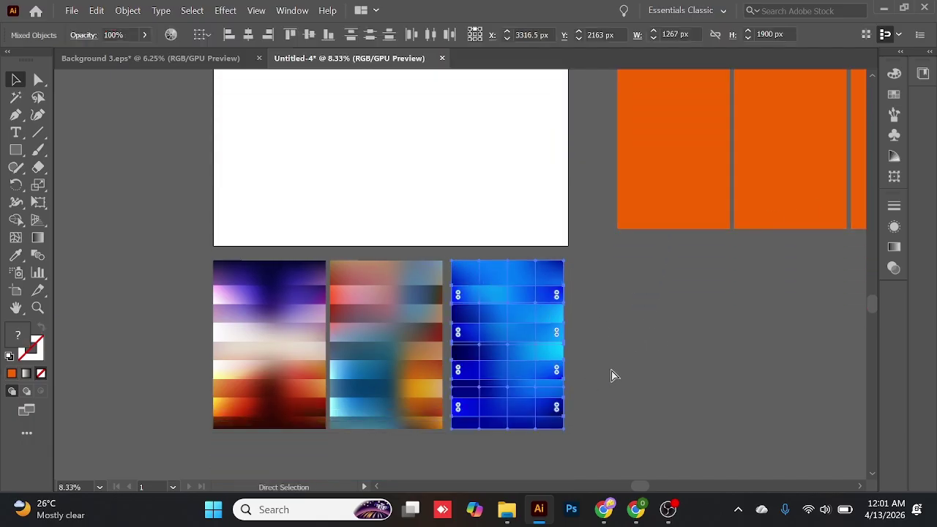
pyautogui.scroll(2, 593, 338)
pyautogui.moveTo(515, 373); pyautogui.dragTo(505, 187)
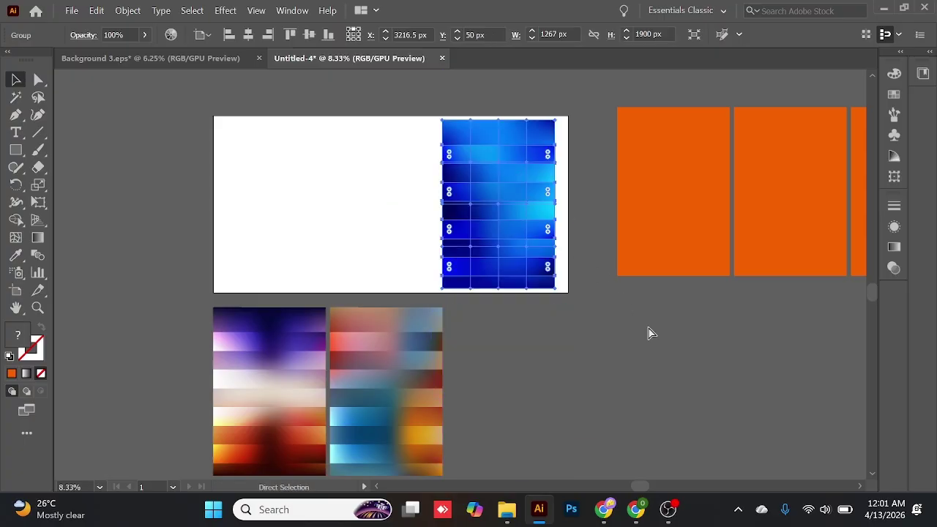
pyautogui.hotkey('ctrl', 'z')
# - Group the multicoloured mesh with its strips, and the purple-orange mesh with its strips, as separate panels
pyautogui.moveTo(580, 309); pyautogui.dragTo(554, 262)
pyautogui.click(347, 234)
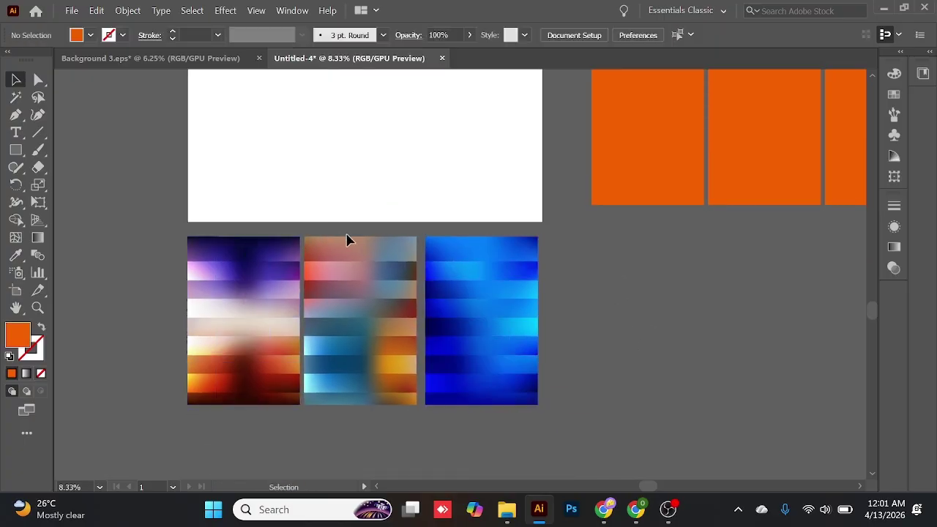
pyautogui.click(408, 390)
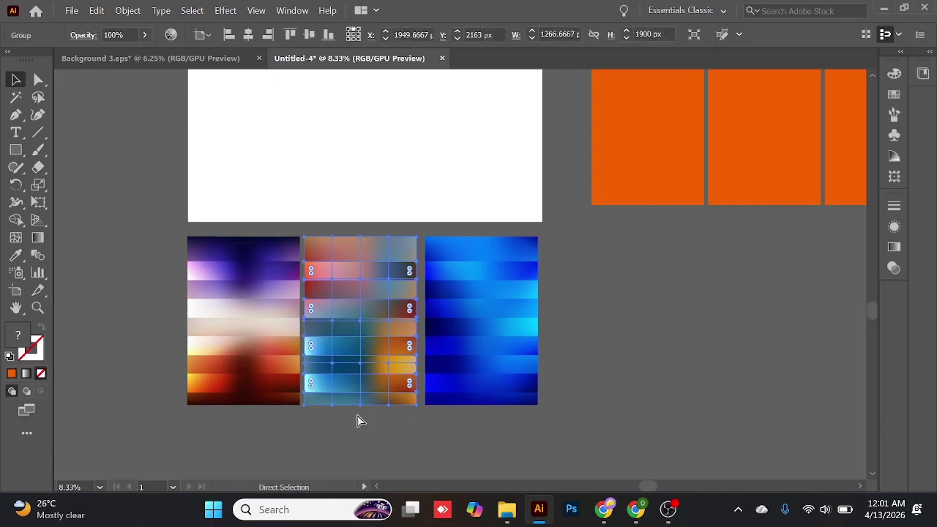
pyautogui.click(156, 250)
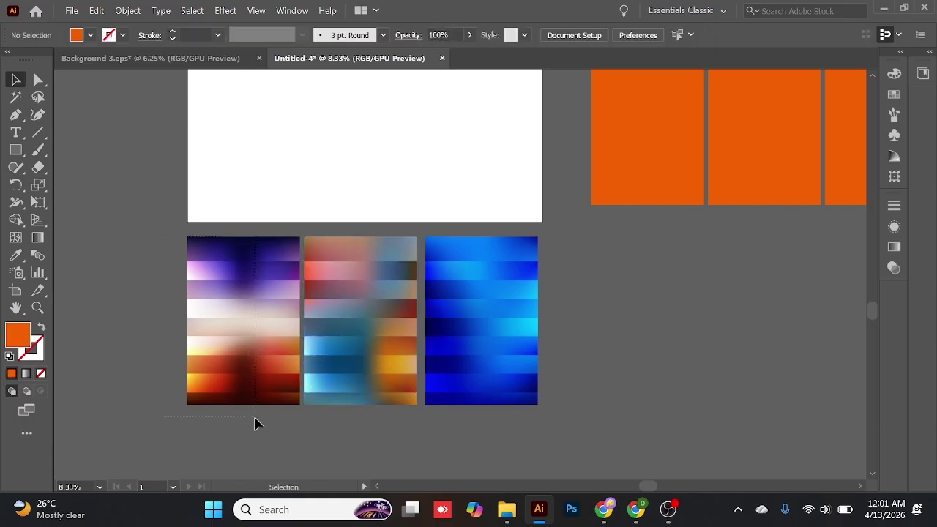
pyautogui.moveTo(255, 423); pyautogui.dragTo(266, 424)
# - Move the three striped mesh panels together onto the artboard and distribute them evenly horizontally
pyautogui.moveTo(149, 249); pyautogui.dragTo(516, 377)
pyautogui.scroll(1, 424, 388)
pyautogui.moveTo(450, 360); pyautogui.dragTo(451, 179)
pyautogui.scroll(3, 508, 291)
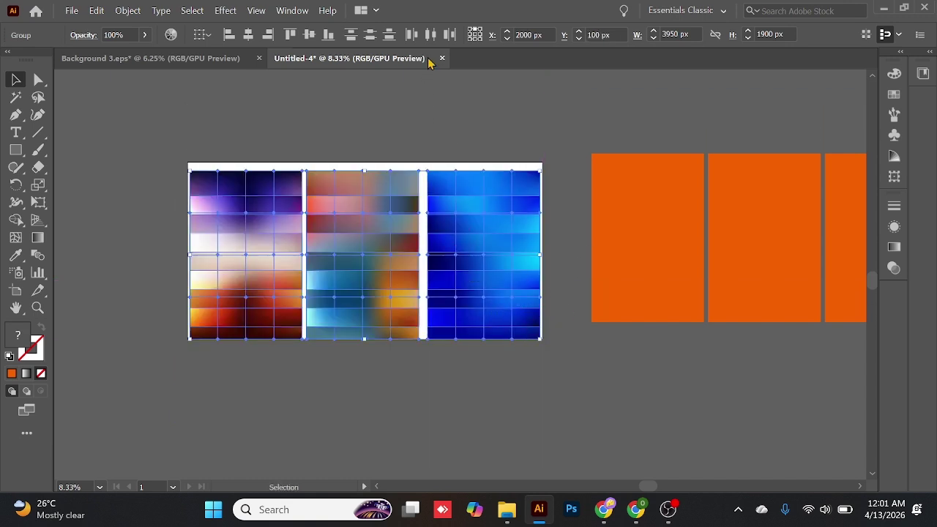
pyautogui.click(431, 35)
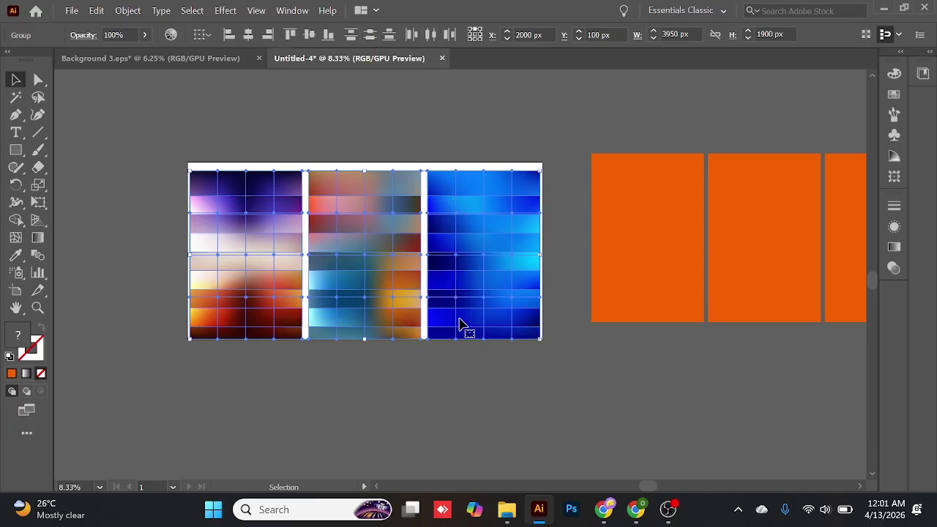
# - Group the three striped panels and centre the group vertically on the artboard
pyautogui.scroll(2, 471, 359)
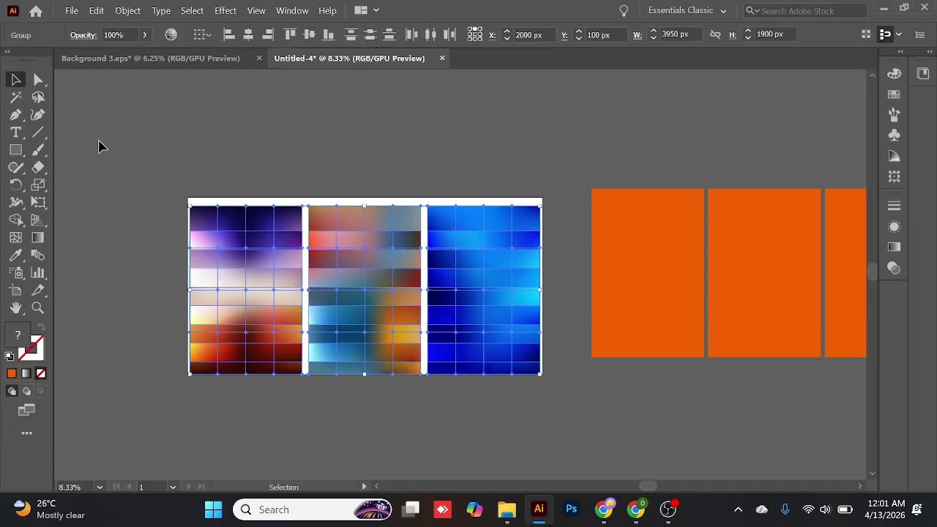
pyautogui.moveTo(389, 290); pyautogui.dragTo(389, 277)
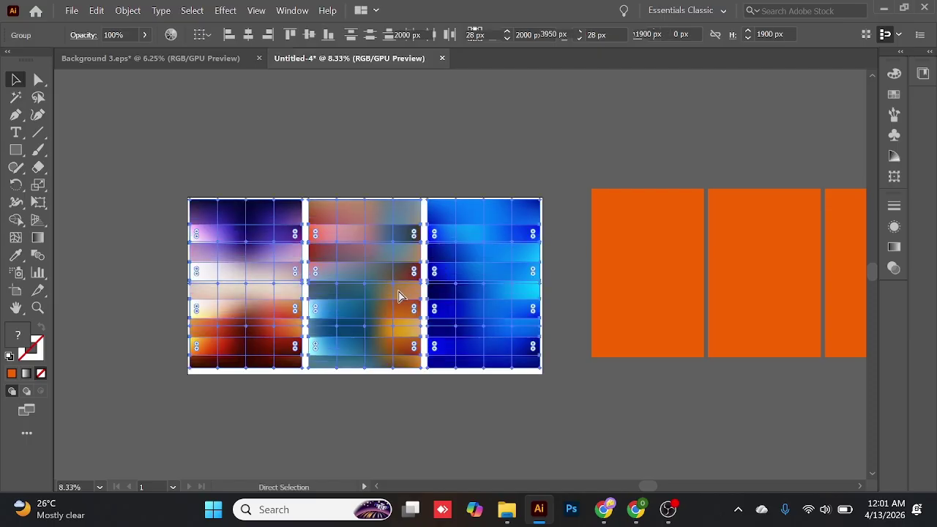
pyautogui.click(491, 173)
pyautogui.click(491, 273)
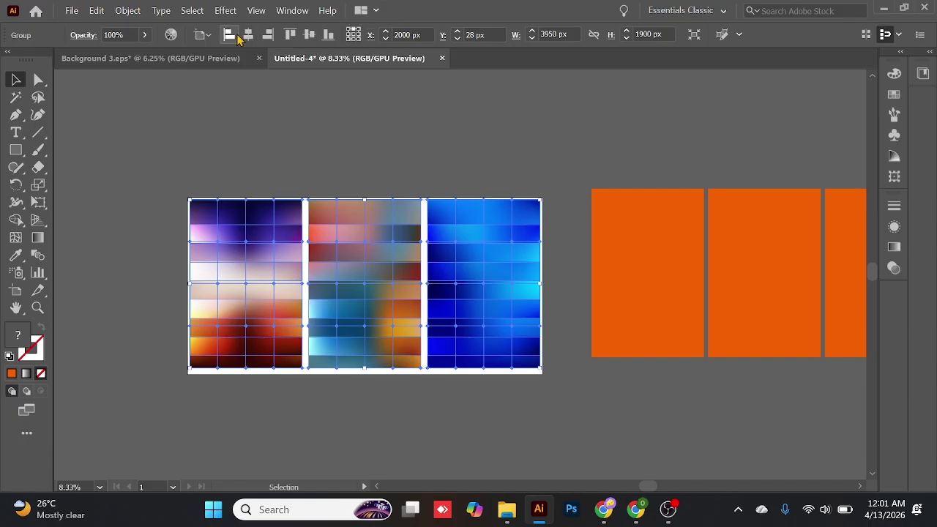
pyautogui.click(411, 129)
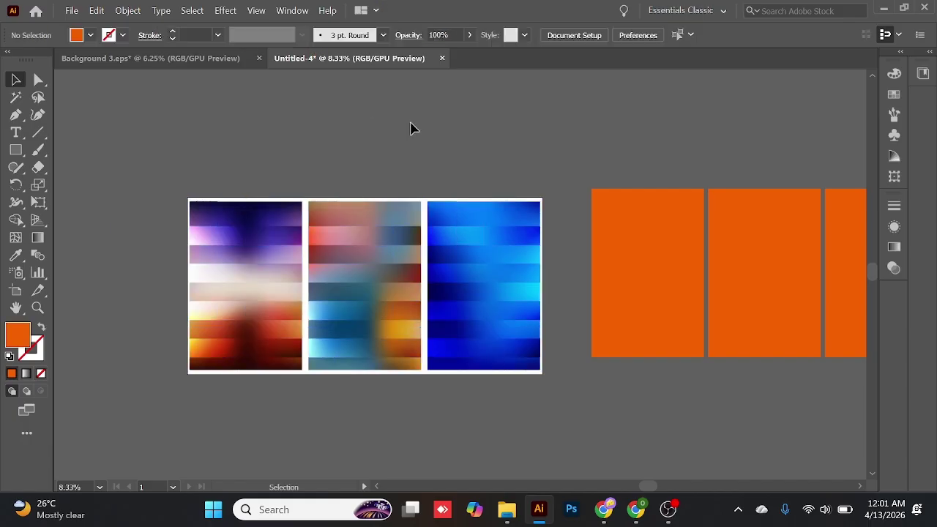
# - Scale the group of three panels down slightly from its centre to leave a wider white margin around it
pyautogui.click(534, 313)
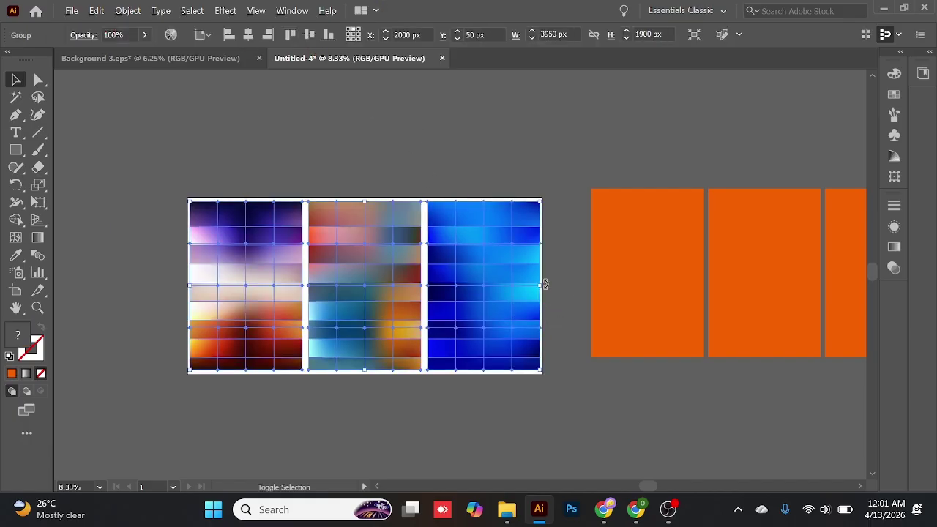
pyautogui.moveTo(544, 285); pyautogui.dragTo(536, 285)
pyautogui.click(569, 264)
# - Delete the three orange panels beside the artboard
pyautogui.click(592, 203)
pyautogui.click(575, 192)
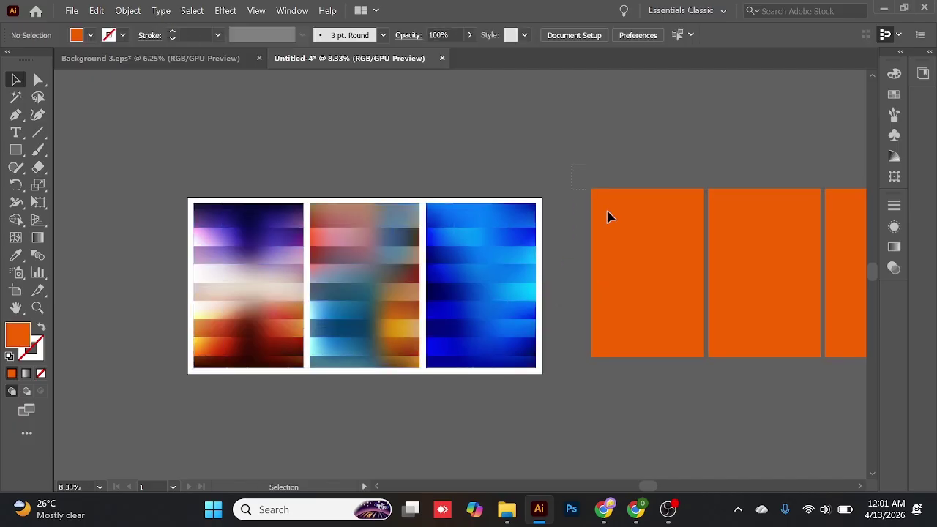
pyautogui.moveTo(858, 391); pyautogui.dragTo(849, 344)
pyautogui.press('Delete')
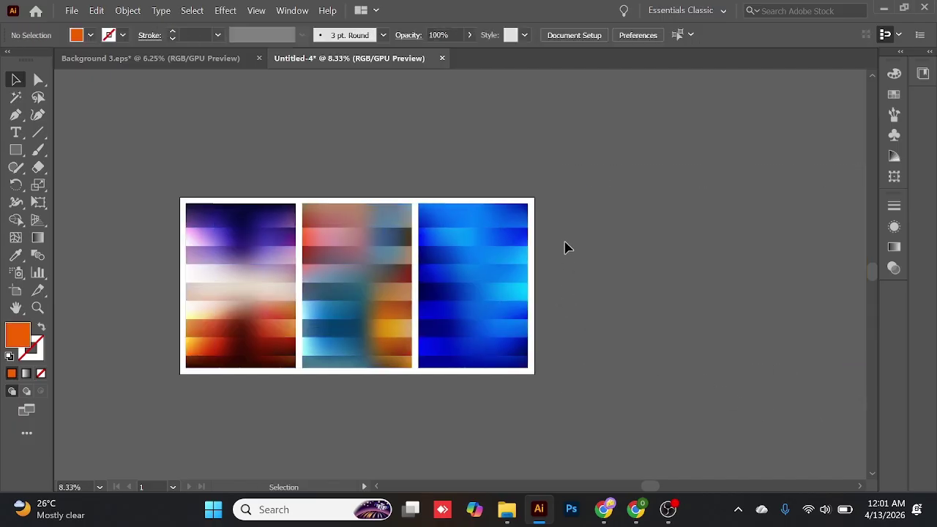
# - Create an artboard-sized rectangle over the poster panels and fill it with black (#000000)
pyautogui.hscroll(-2, 567, 248)
pyautogui.moveTo(12, 154); pyautogui.dragTo(69, 153)
pyautogui.click(142, 145)
pyautogui.click(782, 298)
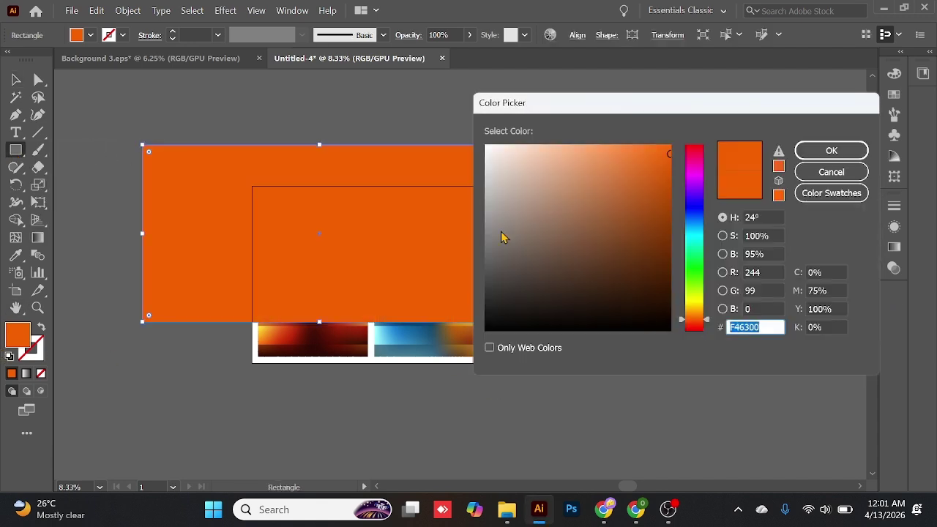
pyautogui.click(506, 315)
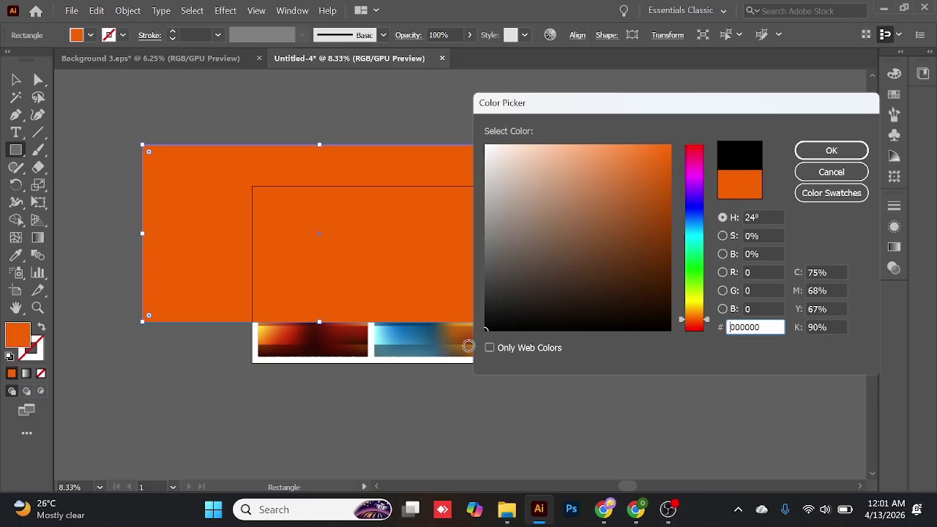
pyautogui.click(831, 150)
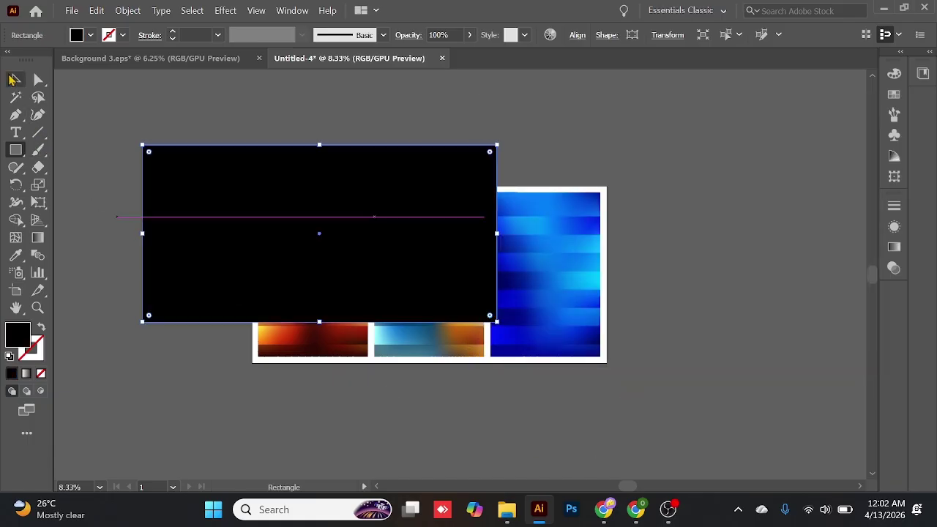
# - Centre the black rectangle horizontally and vertically on the artboard and send it behind the three striped panels
pyautogui.click(13, 79)
pyautogui.click(577, 36)
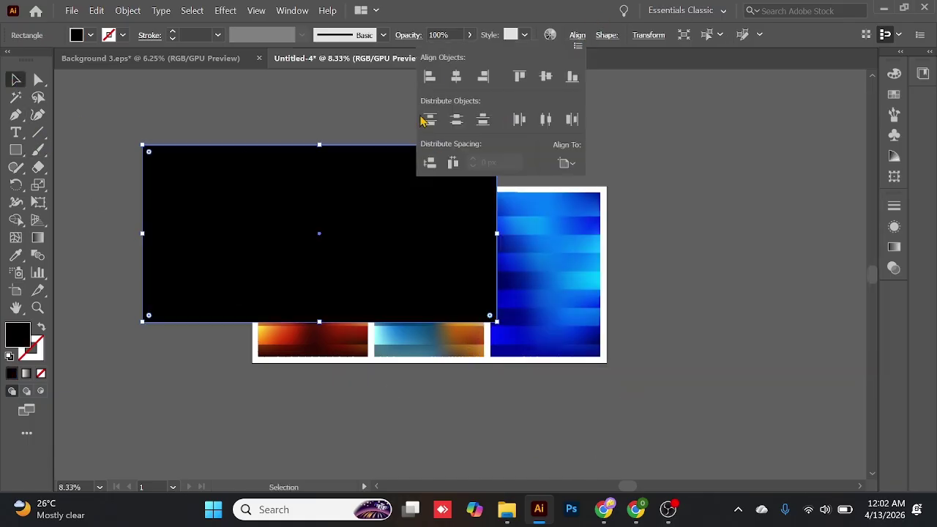
pyautogui.click(456, 79)
pyautogui.click(545, 77)
pyautogui.click(694, 207)
pyautogui.click(519, 257)
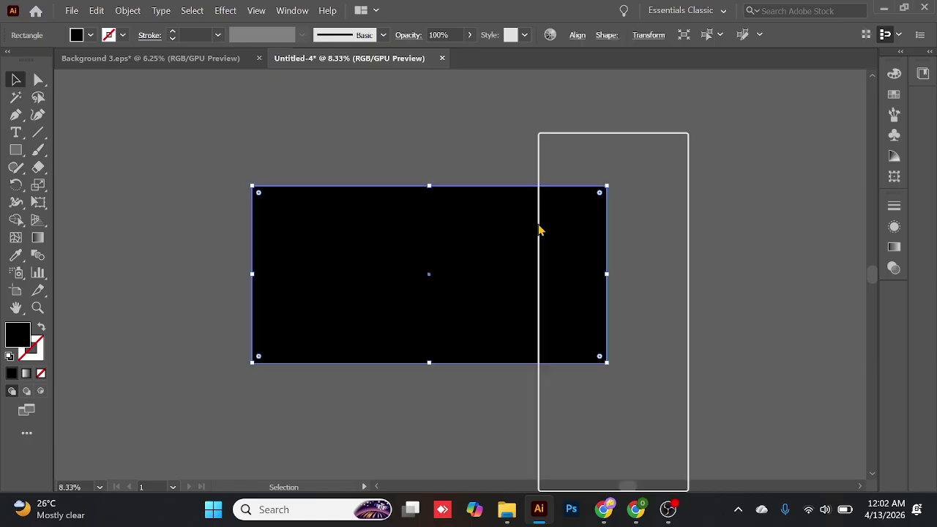
pyautogui.moveTo(654, 415)
pyautogui.click(728, 465)
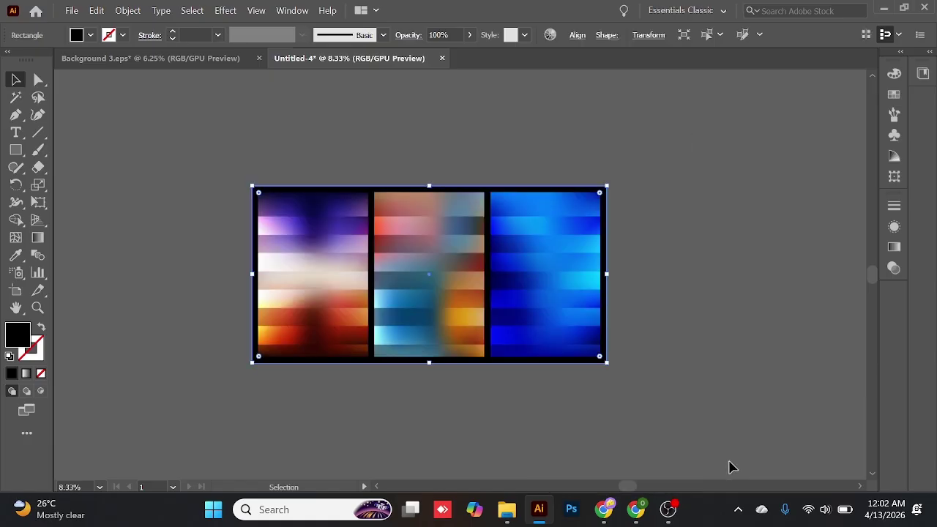
pyautogui.click(693, 295)
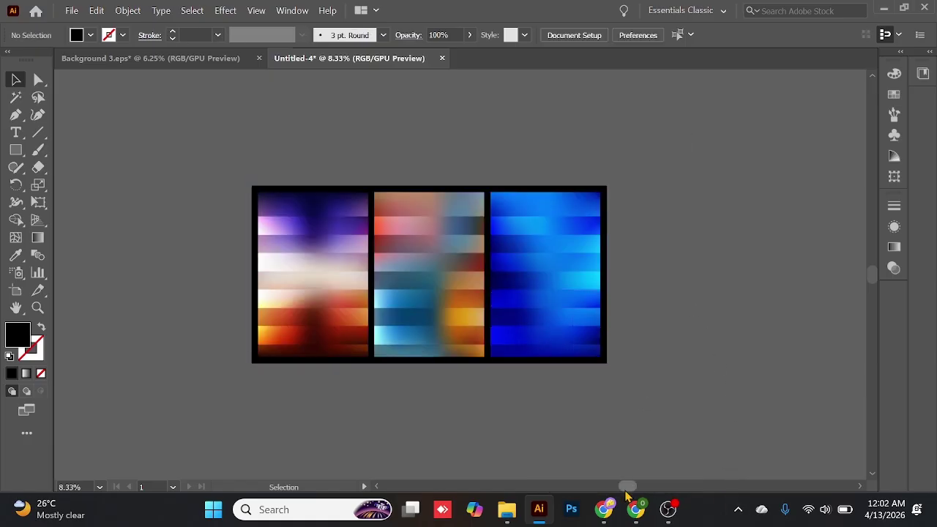
# - Switch to Chrome and look through the FineVector portfolio on Adobe Stock for poster set layouts, returning to Illustrator
pyautogui.click(602, 509)
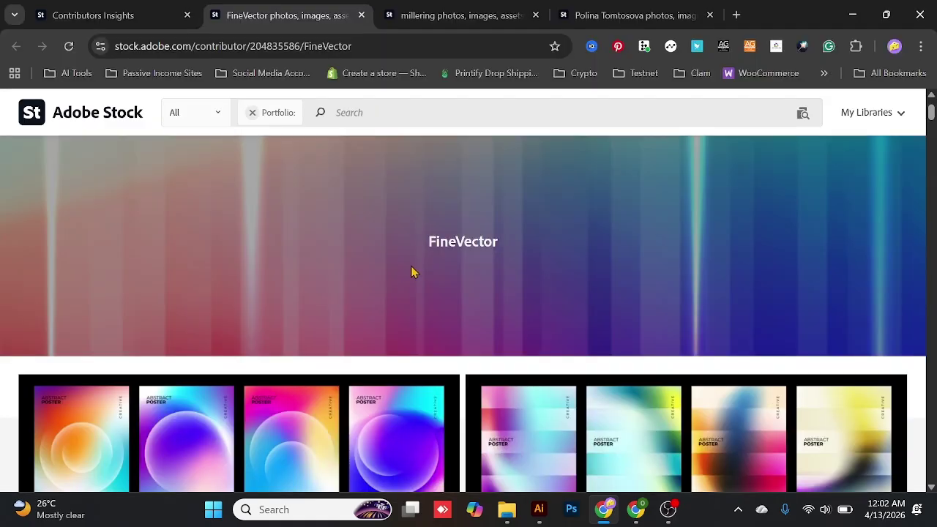
pyautogui.scroll(-3, 540, 298)
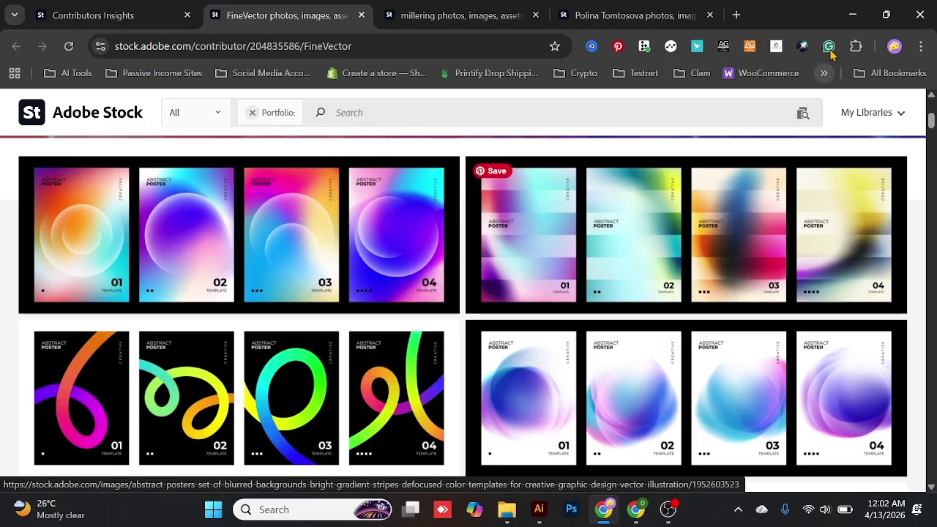
pyautogui.hotkey('alt', 'Tab')
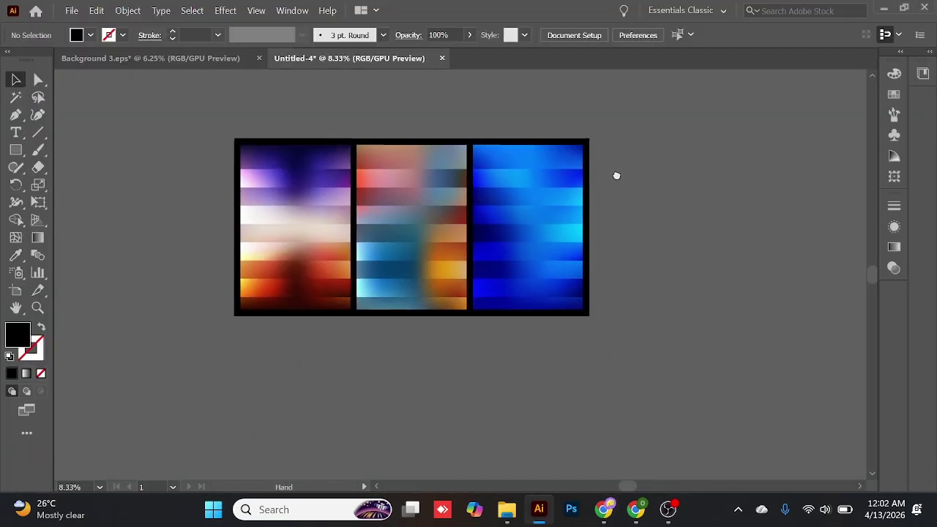
# - Switch to Pinterest, open the related red, purple and teal ribbed gradient pin, copy its image, and return to Illustrator
pyautogui.click(636, 511)
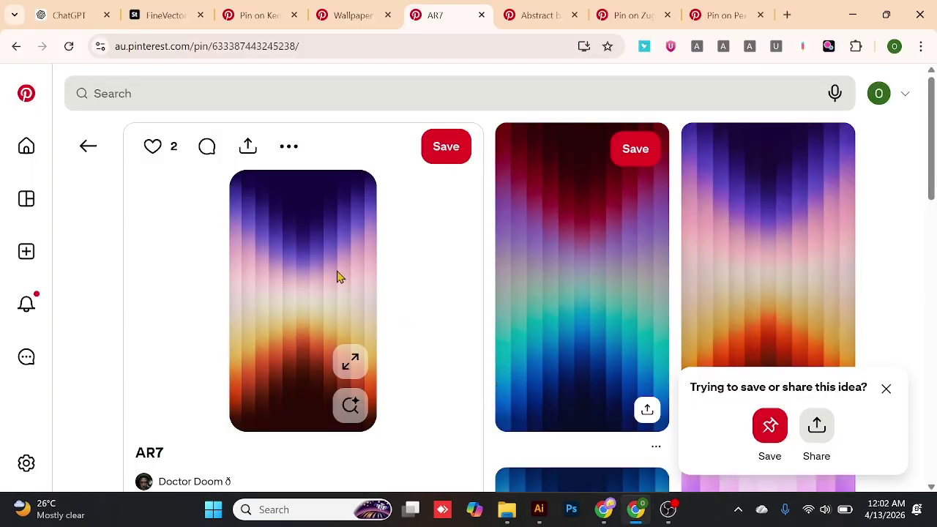
pyautogui.rightClick(591, 214)
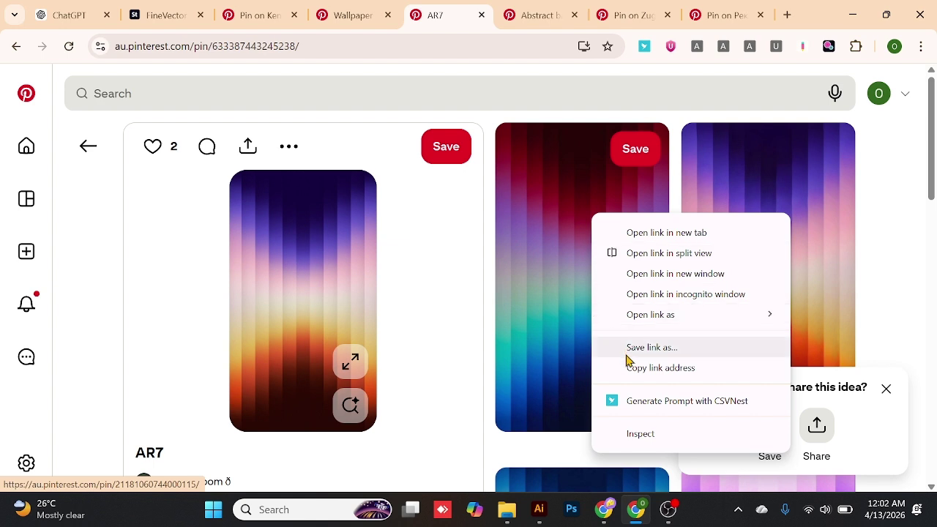
pyautogui.click(543, 272)
pyautogui.click(544, 272)
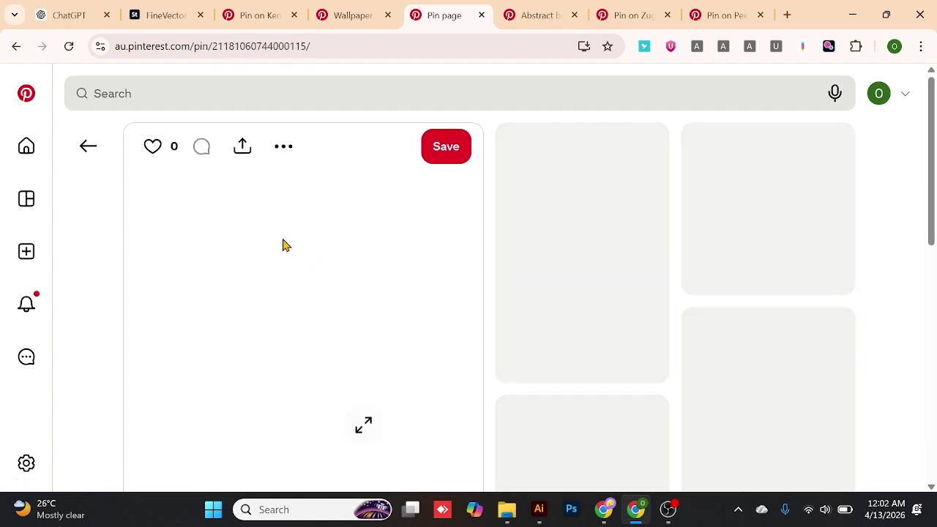
pyautogui.rightClick(297, 242)
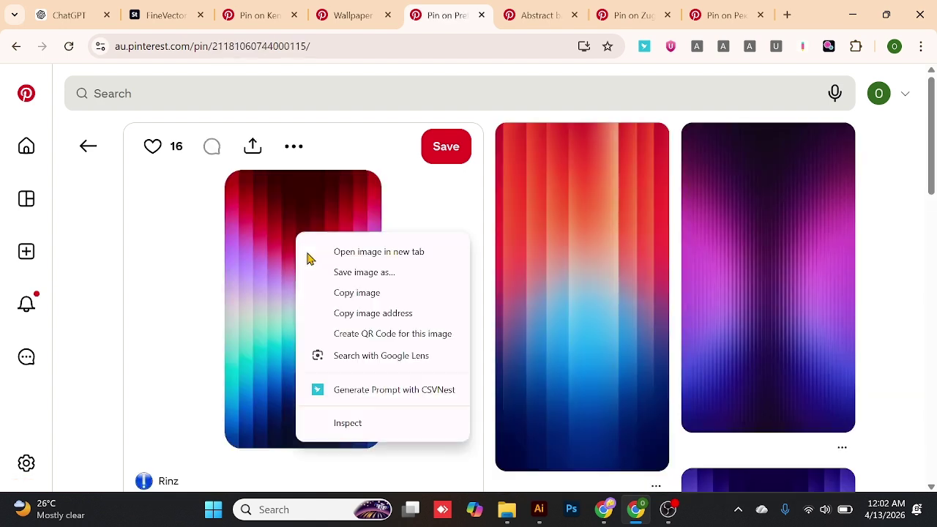
pyautogui.click(367, 292)
pyautogui.click(538, 509)
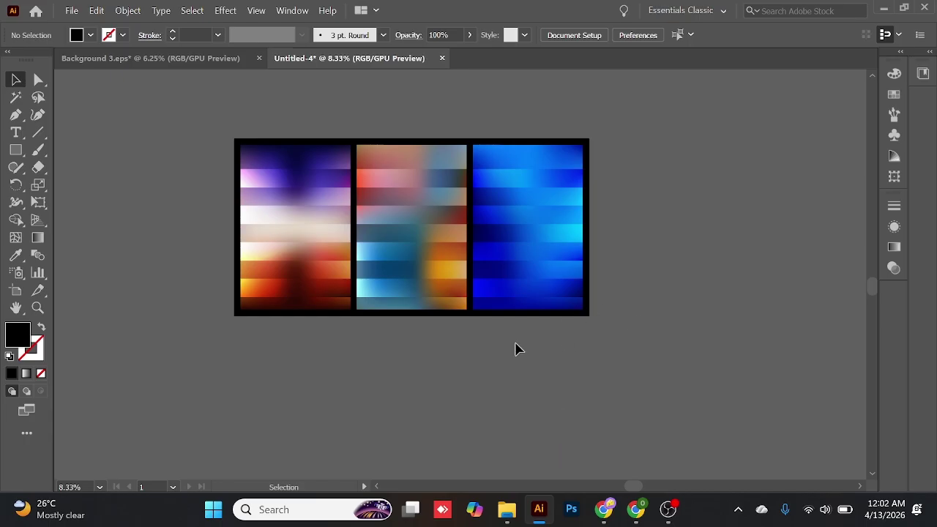
# - Paste the red-to-teal gradient image below the artboard and resize it to a tall panel as wide as the first poster
pyautogui.scroll(-3, 515, 349)
pyautogui.hscroll(-2, 515, 349)
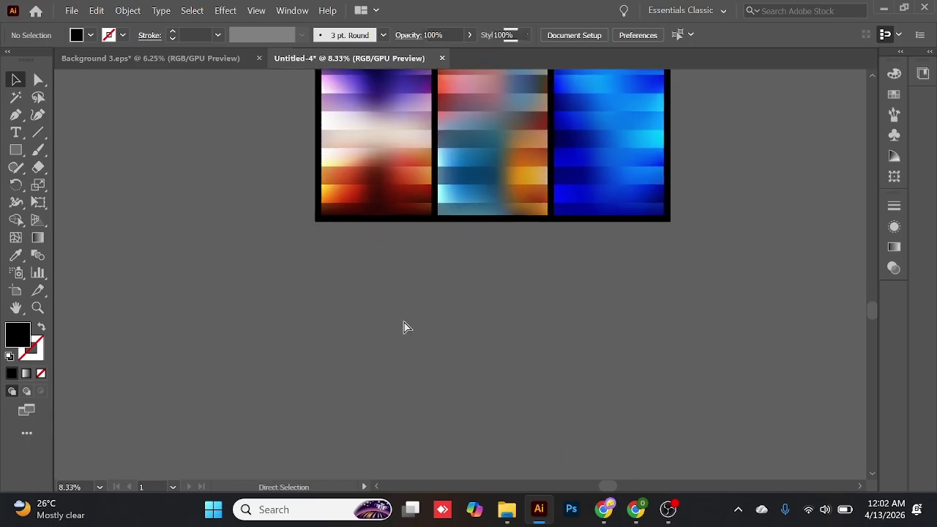
pyautogui.hotkey('ctrl', 'v')
pyautogui.scroll(-2, 491, 300)
pyautogui.hscroll(3, 490, 300)
pyautogui.moveTo(395, 242); pyautogui.dragTo(340, 283)
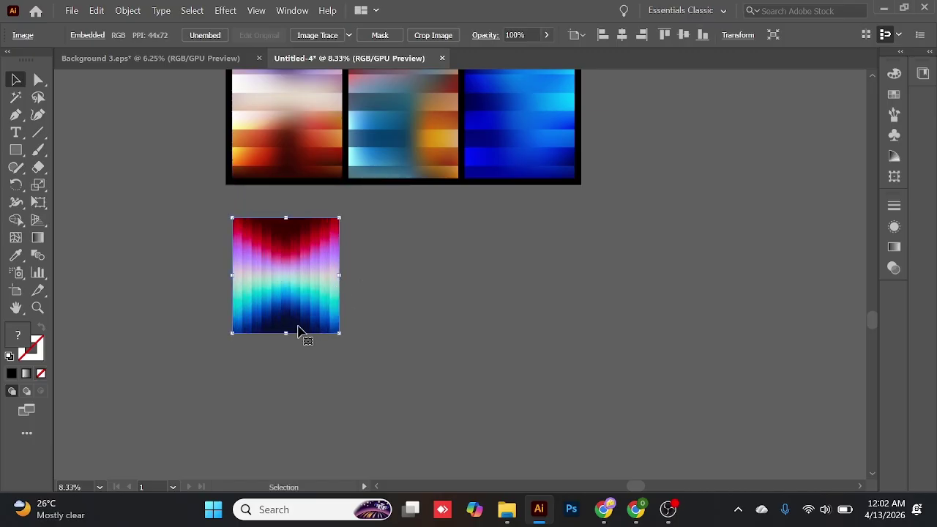
pyautogui.moveTo(282, 335); pyautogui.dragTo(281, 388)
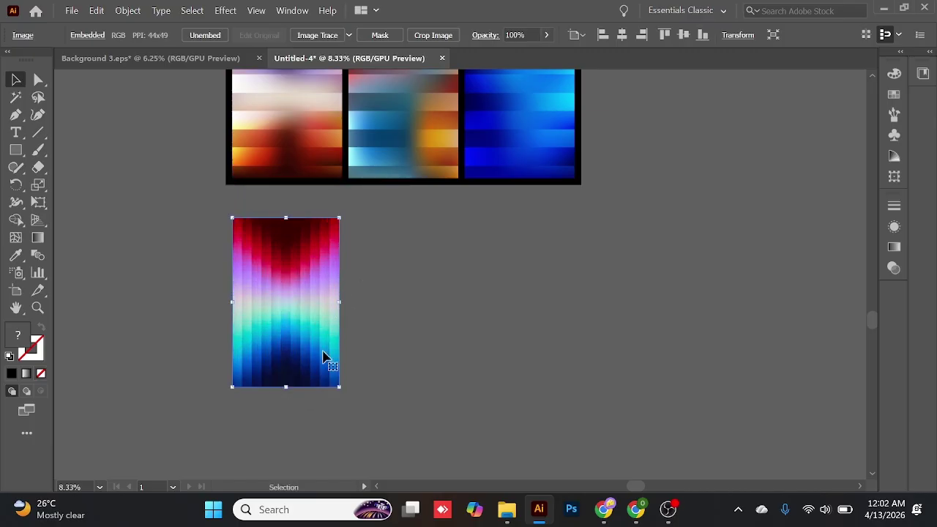
pyautogui.moveTo(339, 303); pyautogui.dragTo(344, 300)
pyautogui.click(379, 288)
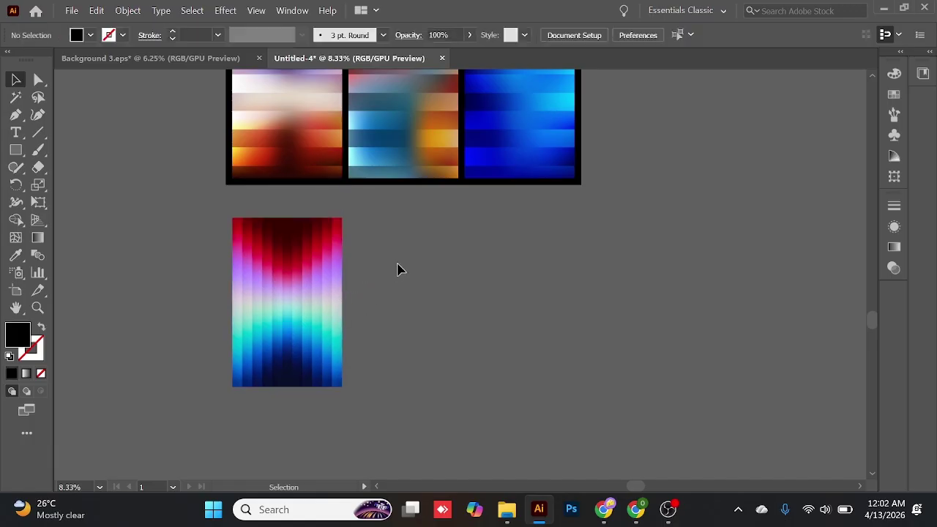
# - Convert the pasted gradient image into a gradient mesh with 4 rows, 4 columns and flat appearance
pyautogui.hscroll(-1, 365, 278)
pyautogui.click(341, 284)
pyautogui.click(127, 10)
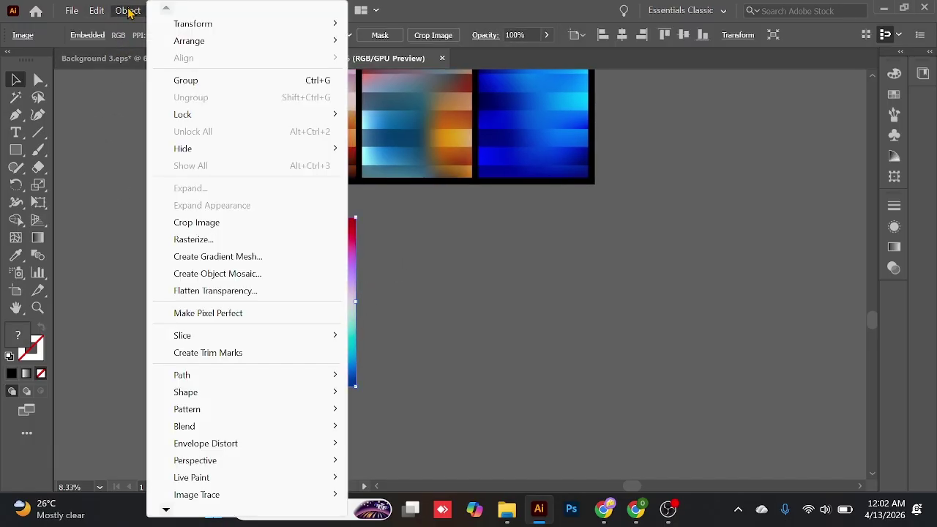
pyautogui.click(244, 262)
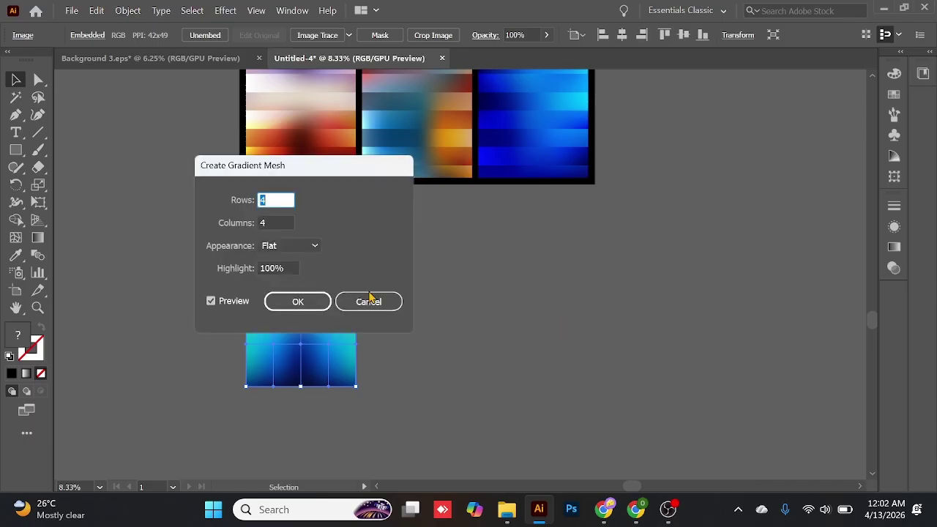
pyautogui.click(319, 308)
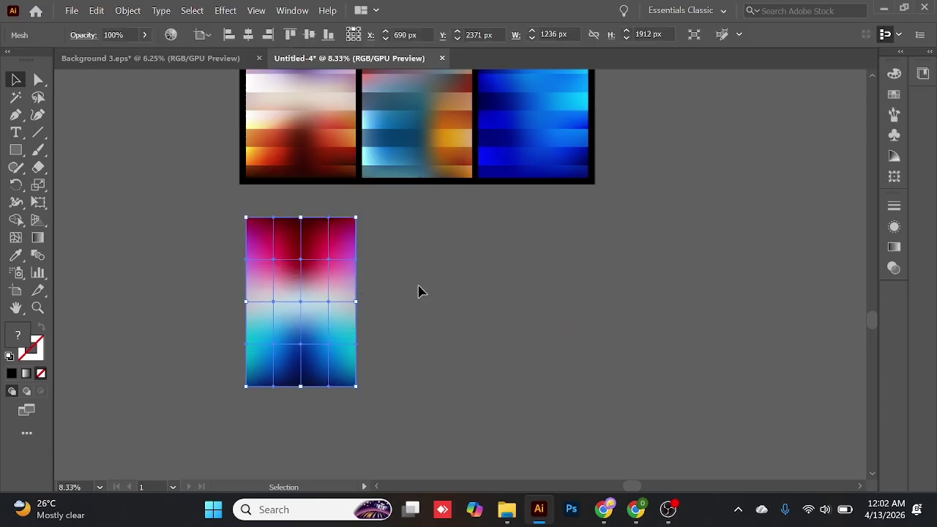
pyautogui.click(430, 308)
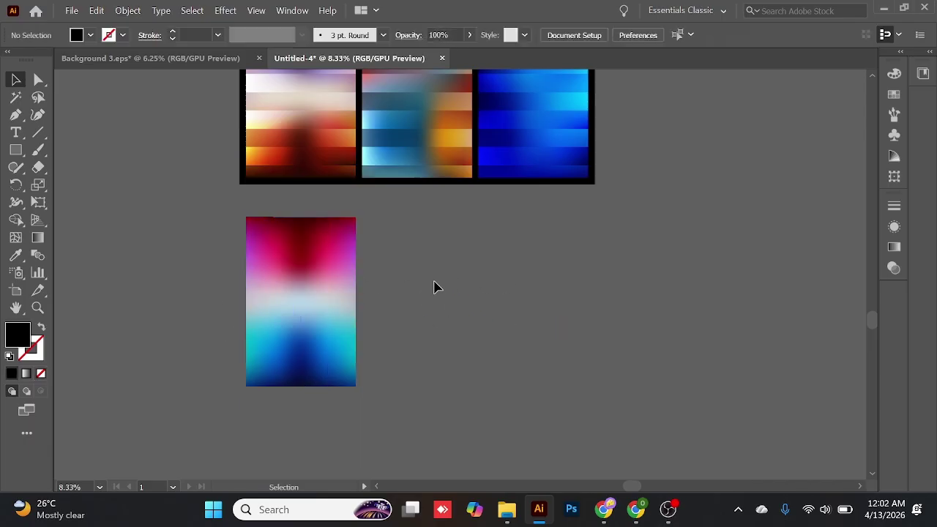
# - Draw a black circle beside the new mesh panel, slightly narrower than the panel, with the Ellipse tool
pyautogui.moveTo(433, 287); pyautogui.dragTo(454, 272)
pyautogui.click(16, 150)
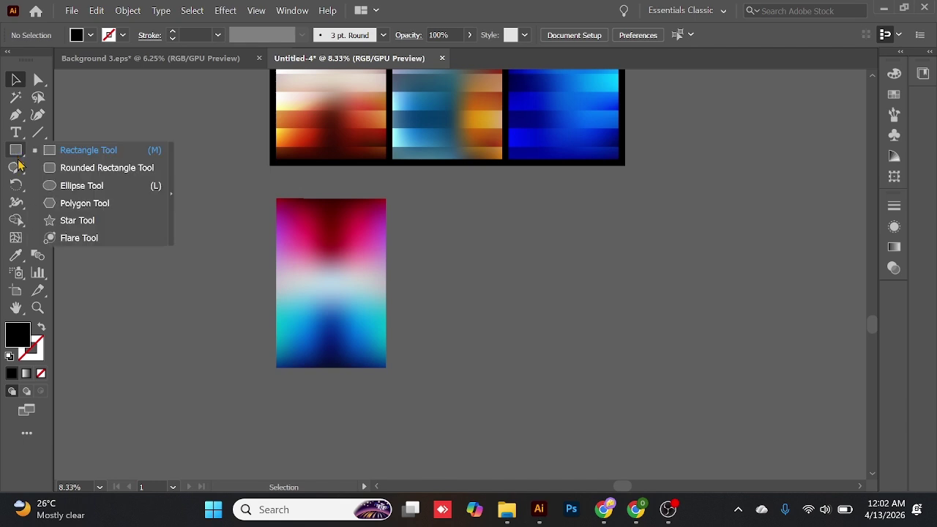
pyautogui.click(82, 188)
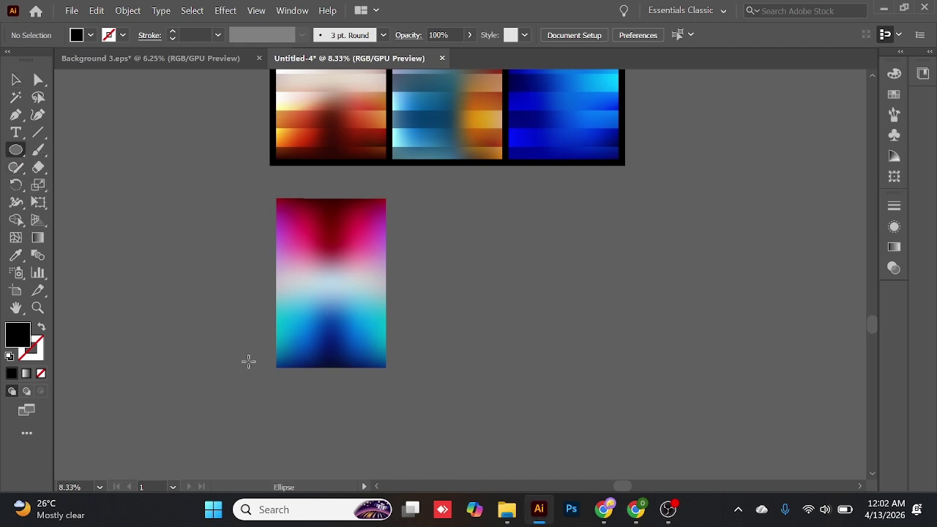
pyautogui.moveTo(129, 220)
pyautogui.mouseDown()
pyautogui.moveTo(201, 311)
pyautogui.moveTo(224, 316)
pyautogui.mouseUp()
pyautogui.click(12, 98)
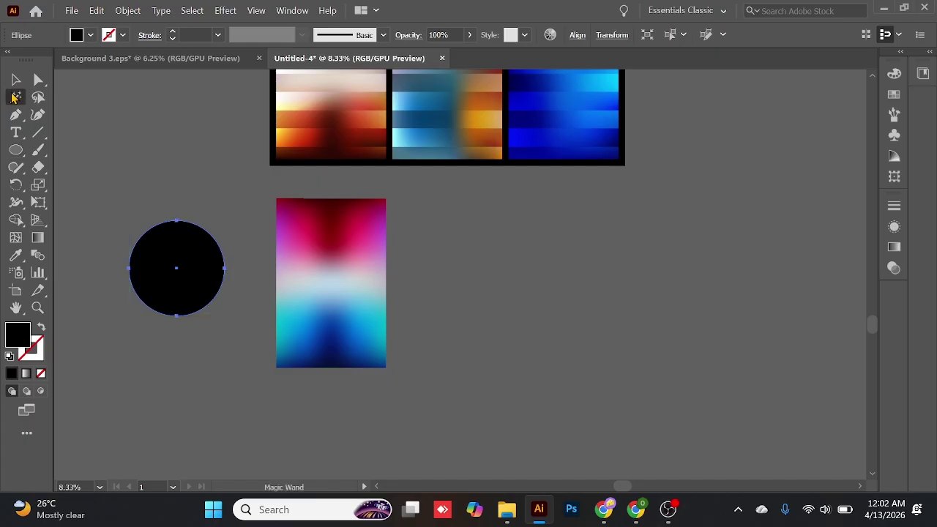
pyautogui.click(14, 80)
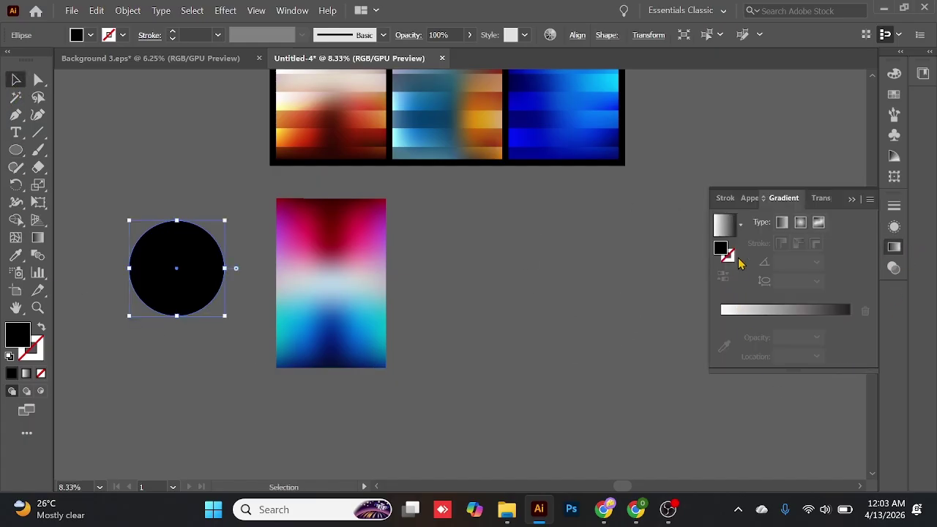
# - Fill the circle with a white-to-black radial gradient running diagonally from its upper-left edge at about -40°
pyautogui.click(728, 226)
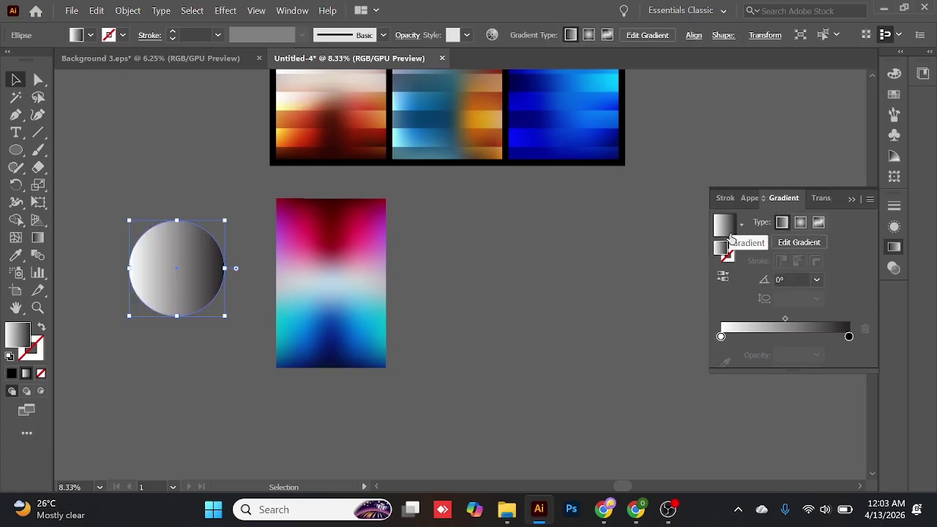
pyautogui.click(801, 223)
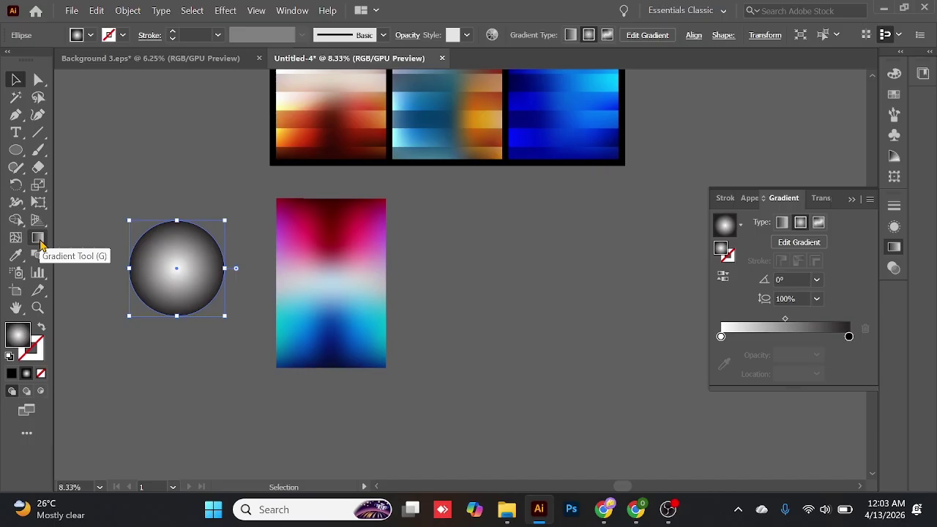
pyautogui.click(38, 238)
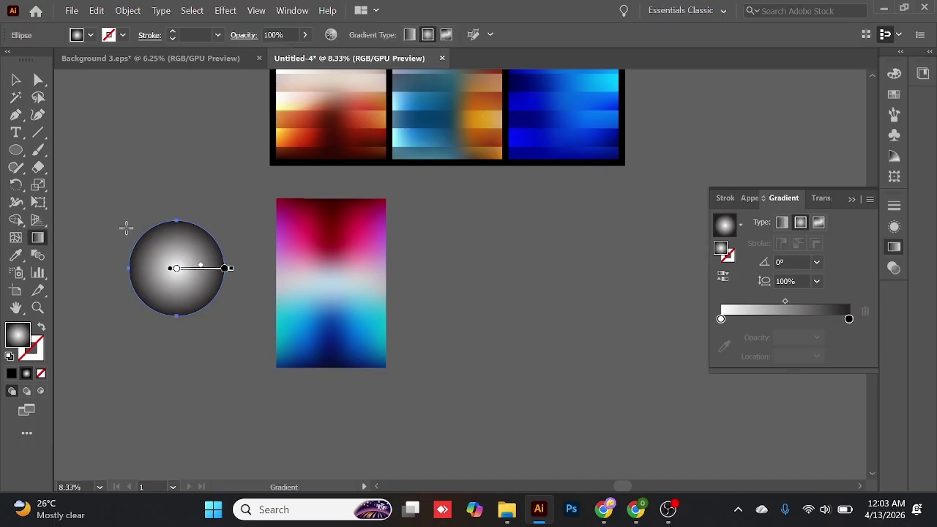
pyautogui.moveTo(125, 227)
pyautogui.mouseDown()
pyautogui.moveTo(212, 305)
pyautogui.moveTo(207, 295)
pyautogui.mouseUp()
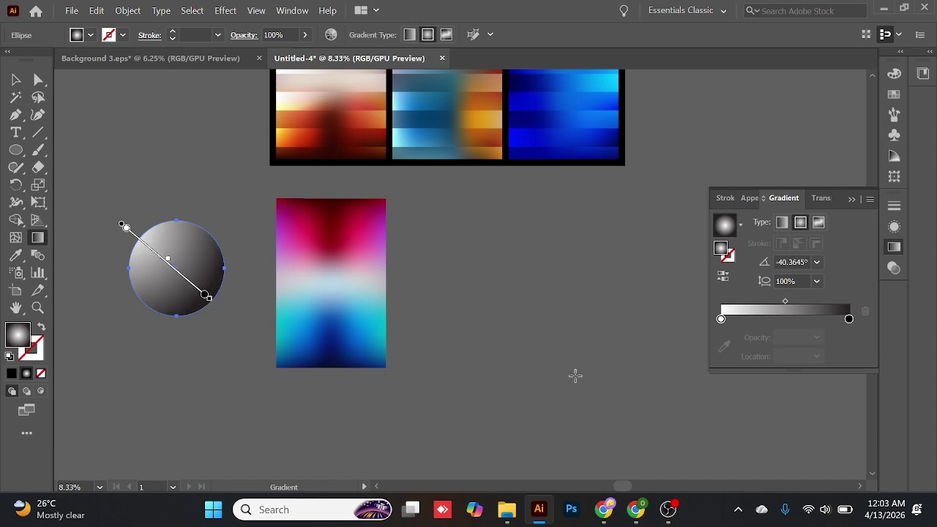
# - Shift the circle's gradient midpoint towards the dark end, move the white stop to about 30%, and reverse the gradient
pyautogui.moveTo(173, 252)
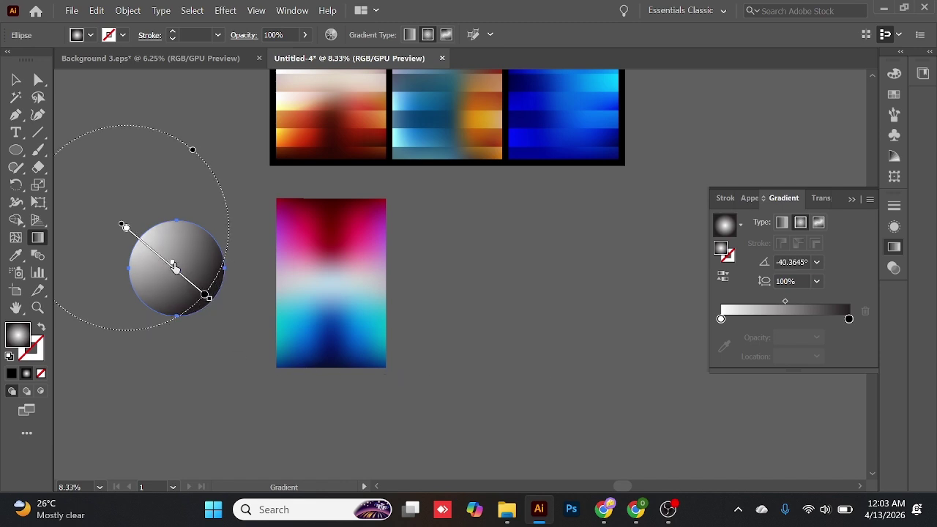
pyautogui.moveTo(184, 275); pyautogui.dragTo(183, 273)
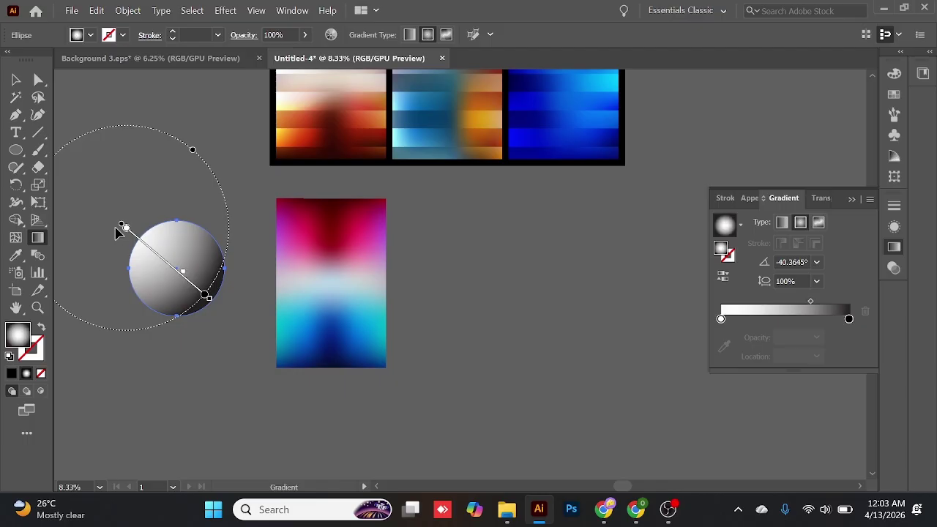
pyautogui.moveTo(124, 227); pyautogui.dragTo(149, 249)
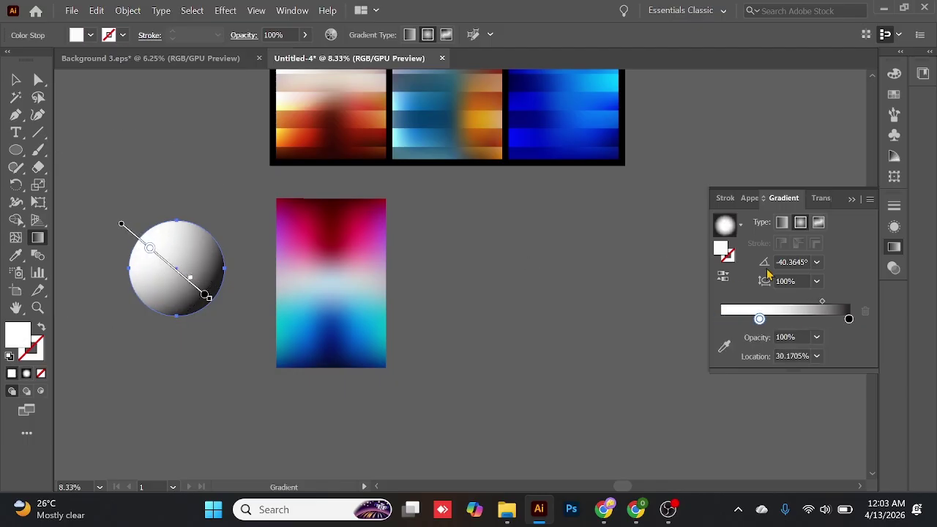
pyautogui.click(723, 276)
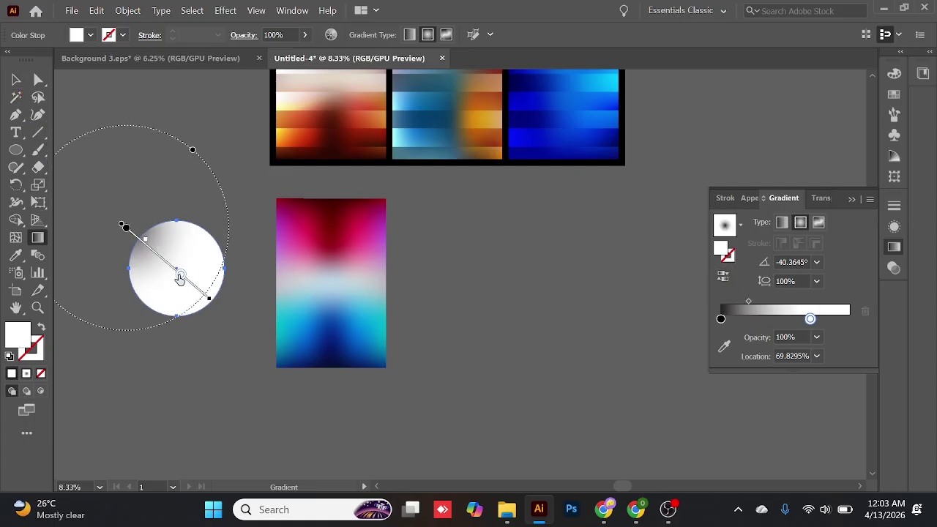
# - Move the circle gradient's white stop to 100% and black stop to about 72%, and narrow the radial gradient's aspect ratio to about 79.5%
pyautogui.moveTo(182, 279); pyautogui.dragTo(205, 295)
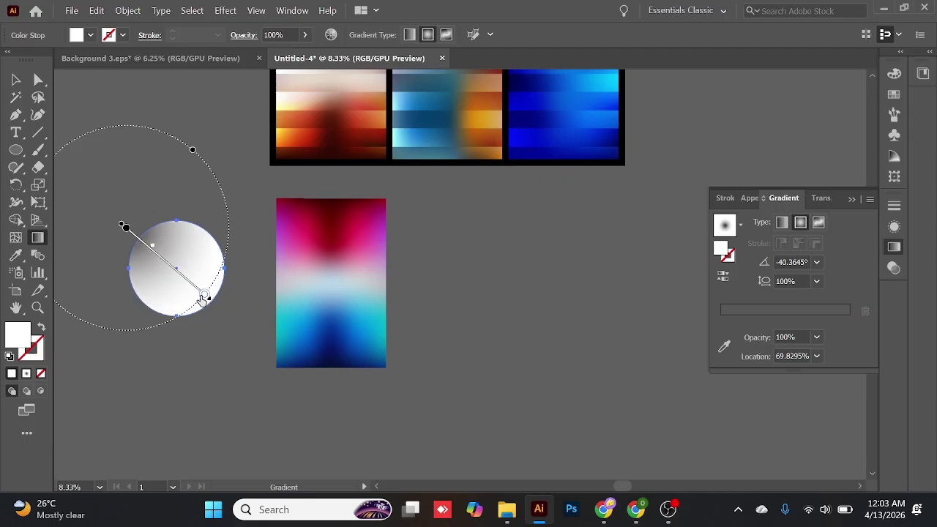
pyautogui.moveTo(152, 250)
pyautogui.mouseDown()
pyautogui.moveTo(174, 266)
pyautogui.moveTo(167, 259)
pyautogui.mouseUp()
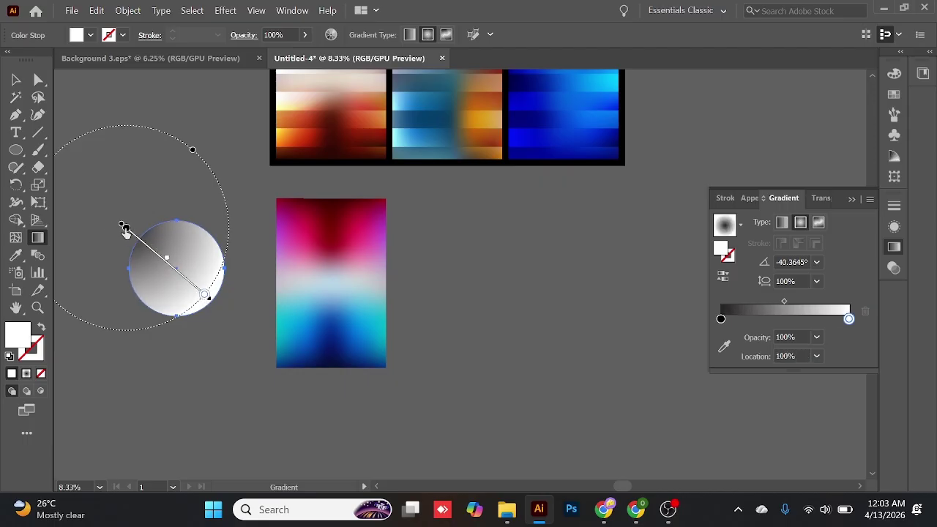
pyautogui.moveTo(123, 225); pyautogui.dragTo(195, 286)
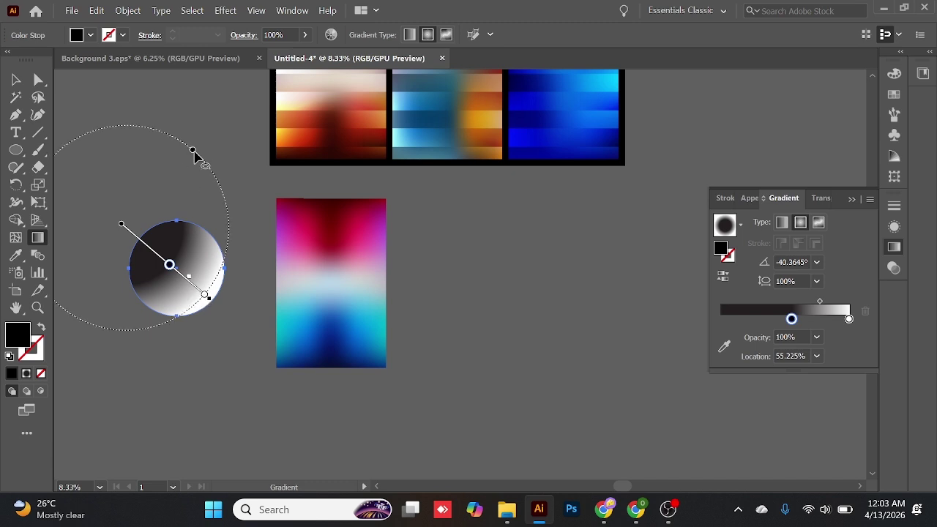
pyautogui.moveTo(192, 151); pyautogui.dragTo(183, 171)
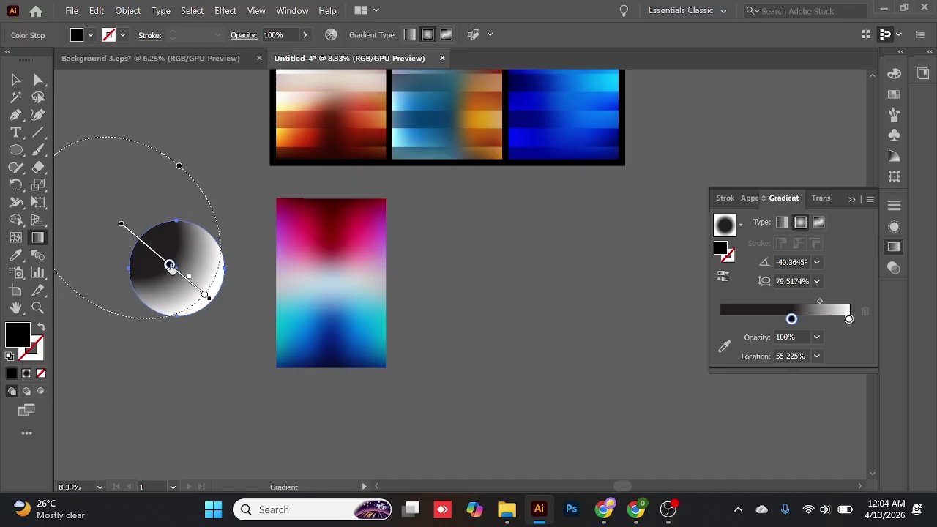
pyautogui.moveTo(171, 267); pyautogui.dragTo(210, 241)
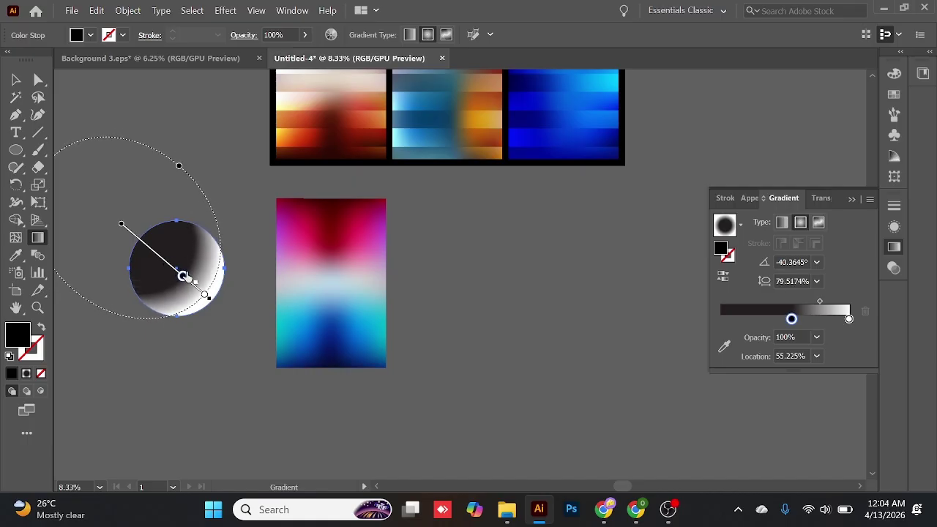
# - Move the gradient circle closer to the mesh panel and dismiss the incoming voice call window
pyautogui.press('v')
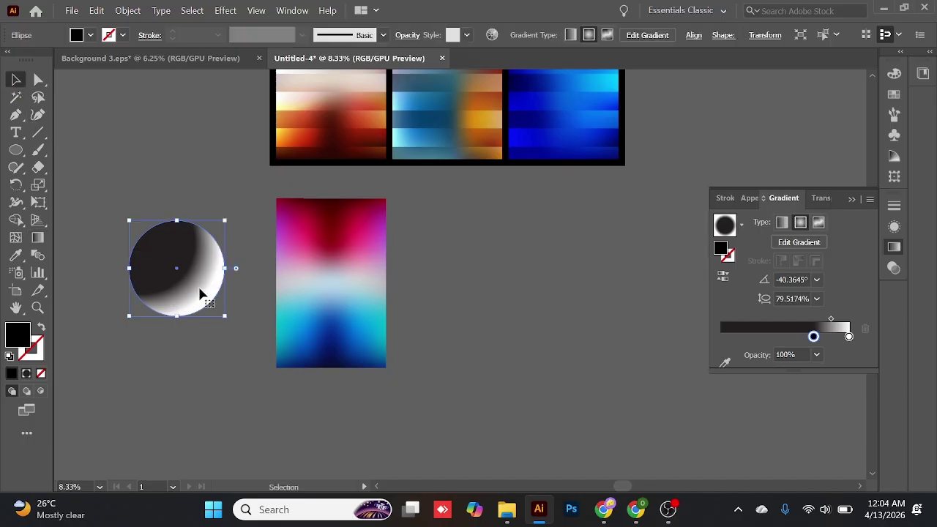
pyautogui.moveTo(205, 257); pyautogui.dragTo(235, 250)
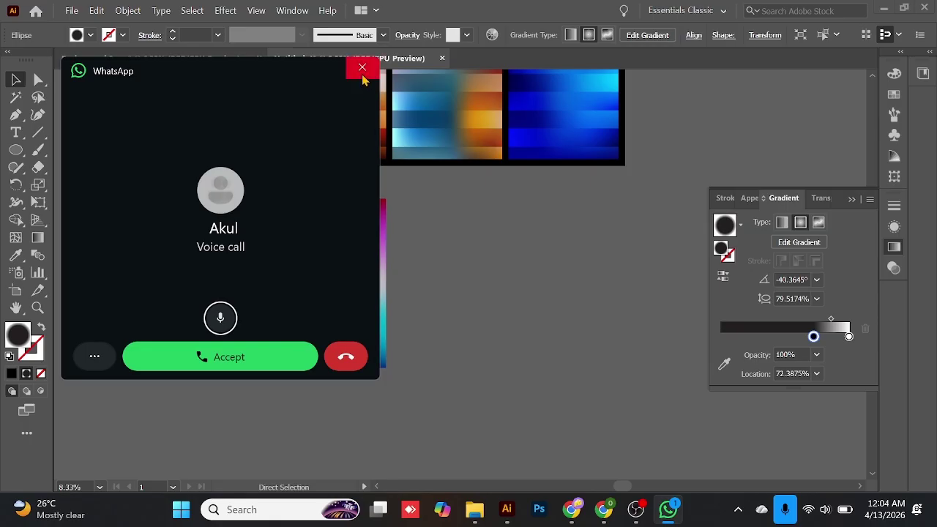
pyautogui.click(360, 68)
pyautogui.click(234, 272)
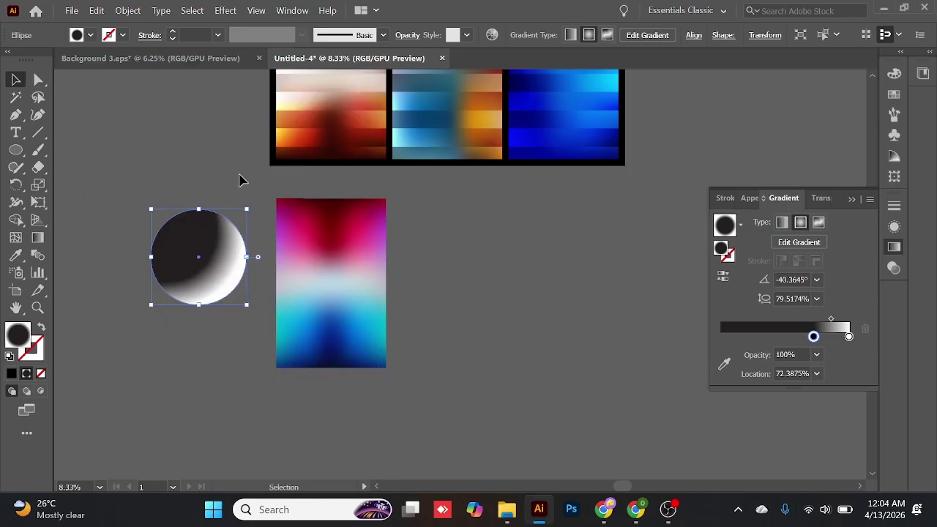
# - Move the black stop of the circle's radial gradient back to about 58% with the Gradient tool
pyautogui.click(17, 220)
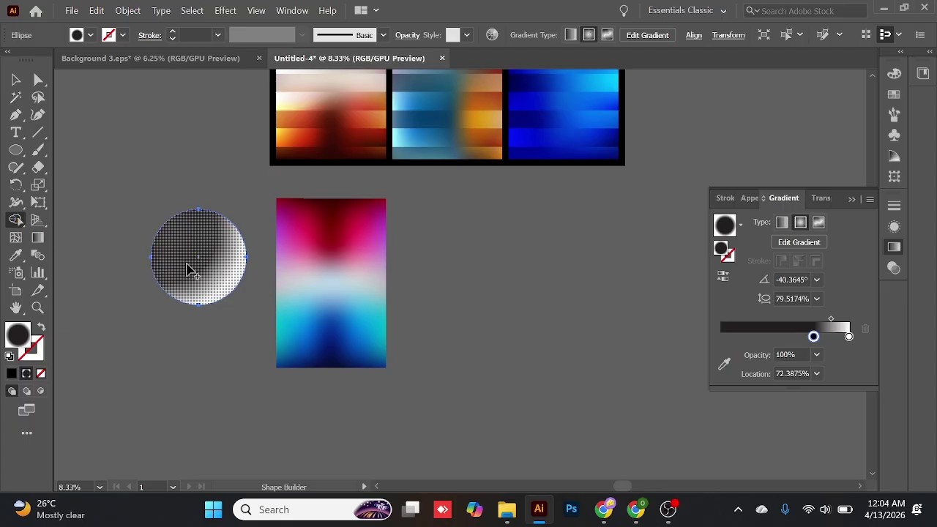
pyautogui.click(38, 237)
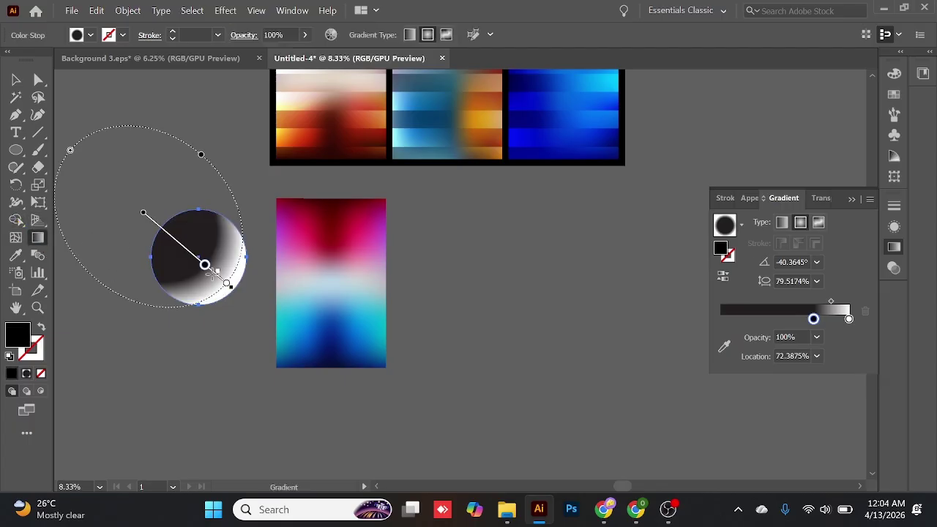
pyautogui.moveTo(215, 268)
pyautogui.mouseDown()
pyautogui.moveTo(198, 257)
pyautogui.moveTo(219, 281)
pyautogui.moveTo(193, 255)
pyautogui.mouseUp()
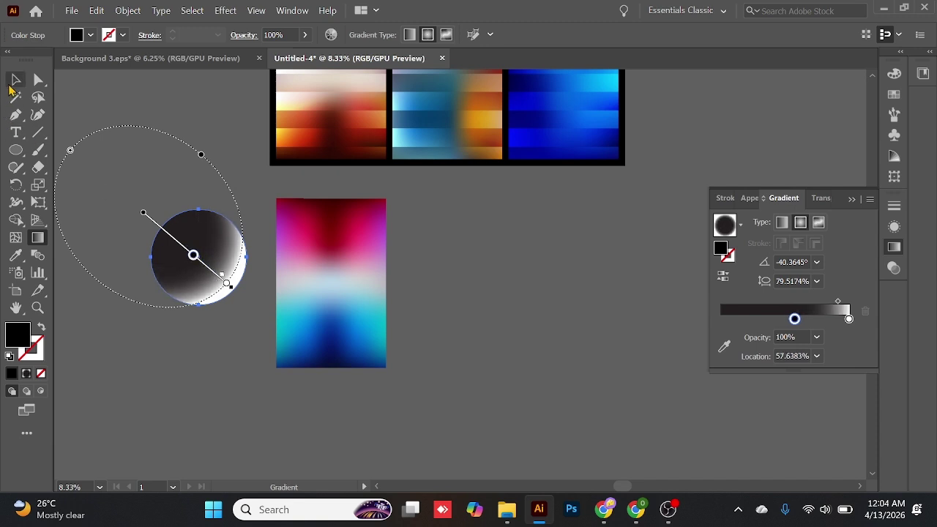
# - Place the gradient circle over the middle of the mesh panel and set its blend mode to Overlay
pyautogui.click(14, 81)
pyautogui.moveTo(195, 257); pyautogui.dragTo(327, 277)
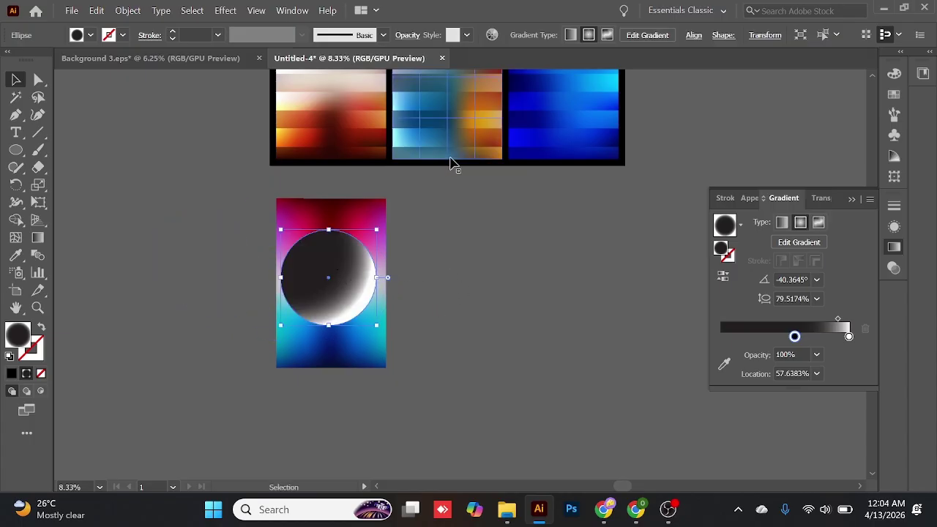
pyautogui.click(409, 35)
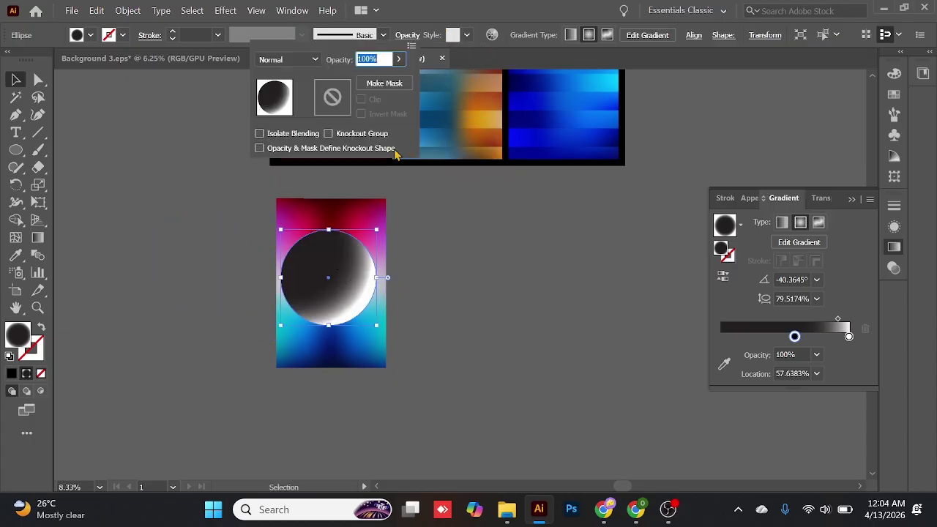
pyautogui.click(282, 59)
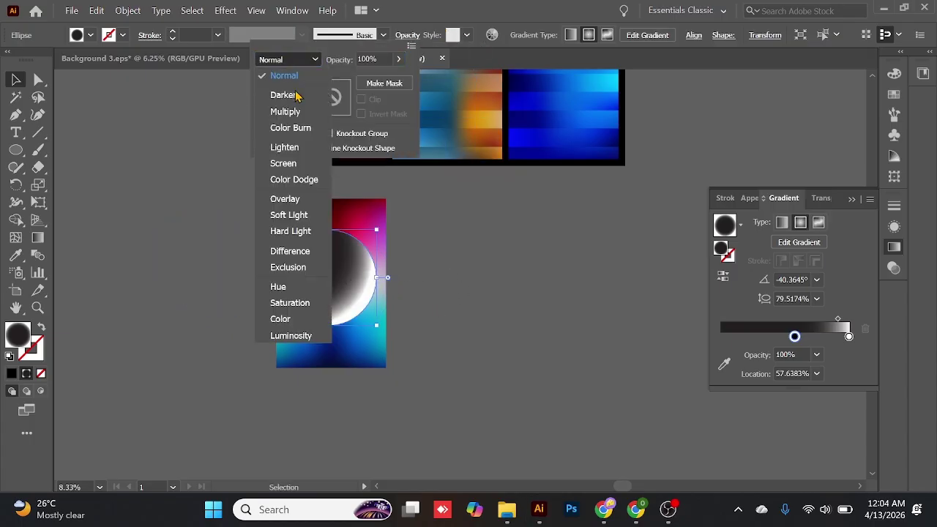
pyautogui.click(284, 198)
pyautogui.press('Escape')
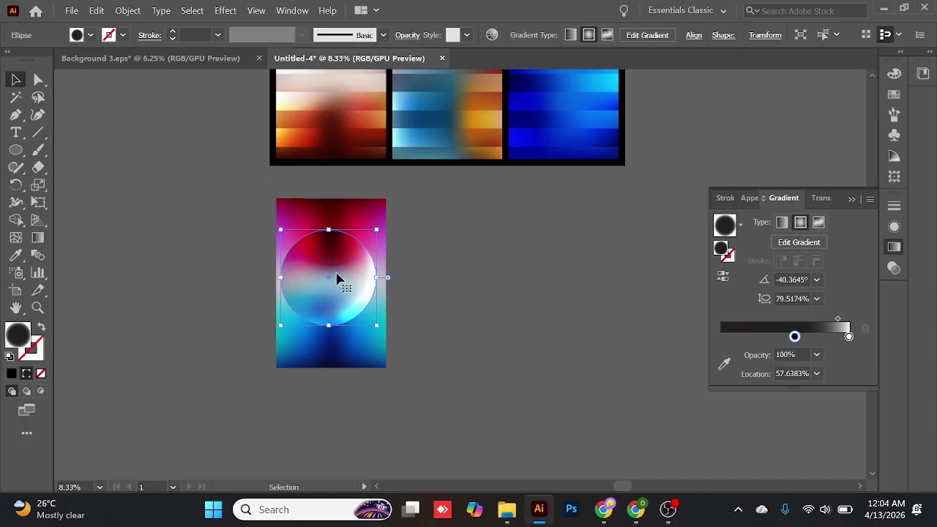
pyautogui.moveTo(339, 278); pyautogui.dragTo(344, 281)
pyautogui.click(453, 275)
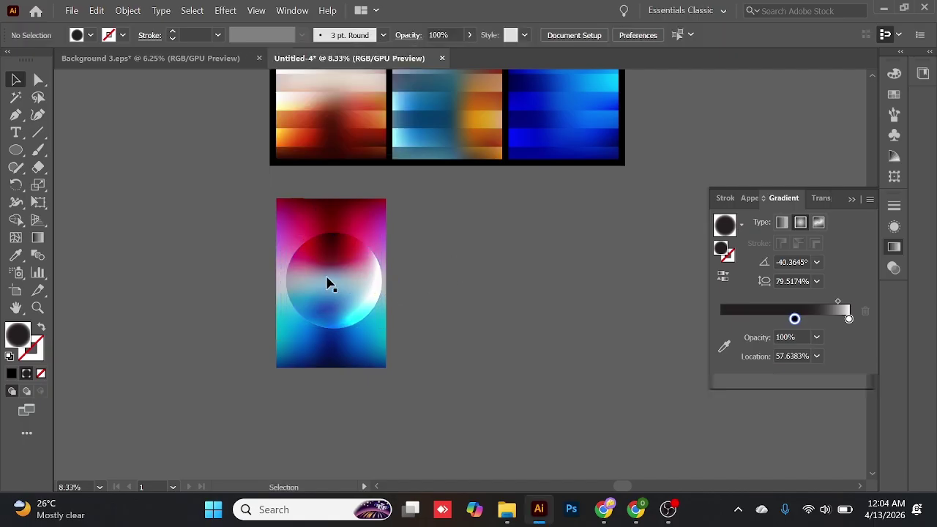
# - Change the circle's blend mode to Screen
pyautogui.click(379, 253)
pyautogui.click(412, 36)
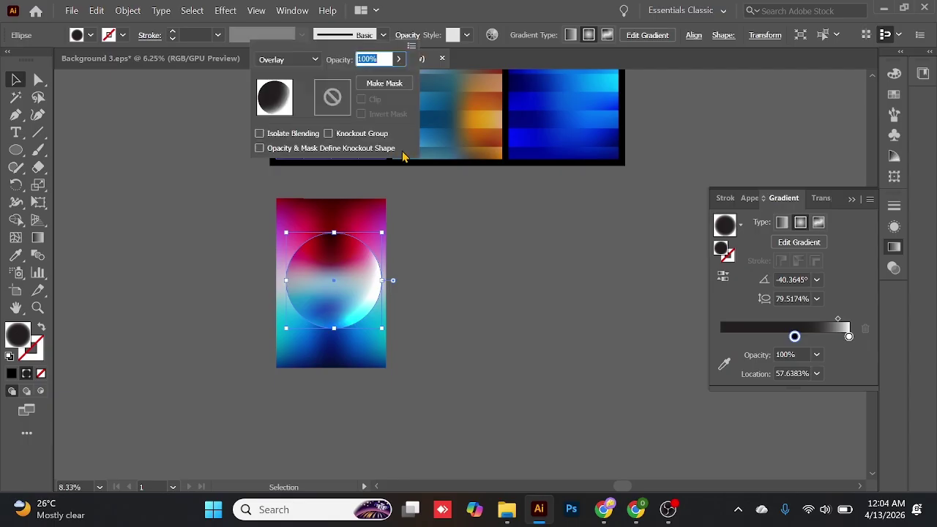
pyautogui.click(293, 59)
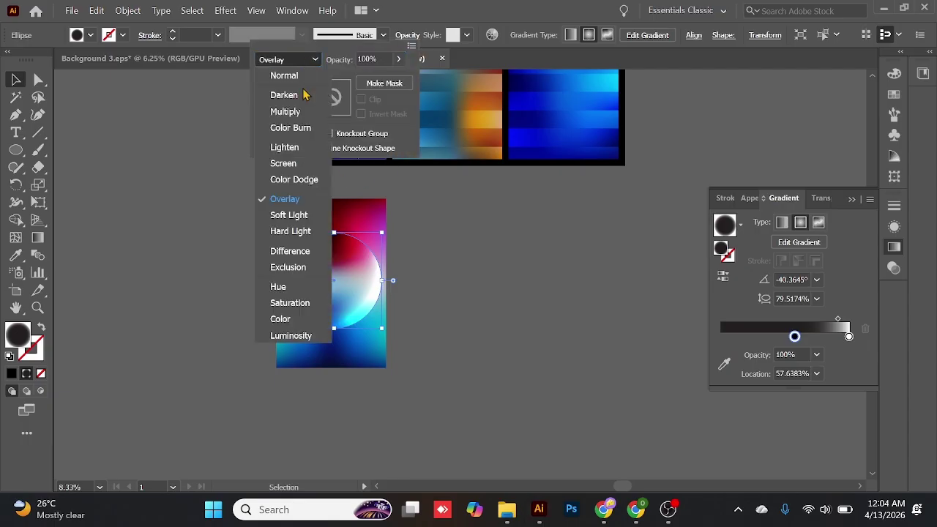
pyautogui.click(284, 163)
pyautogui.click(443, 267)
pyautogui.click(449, 299)
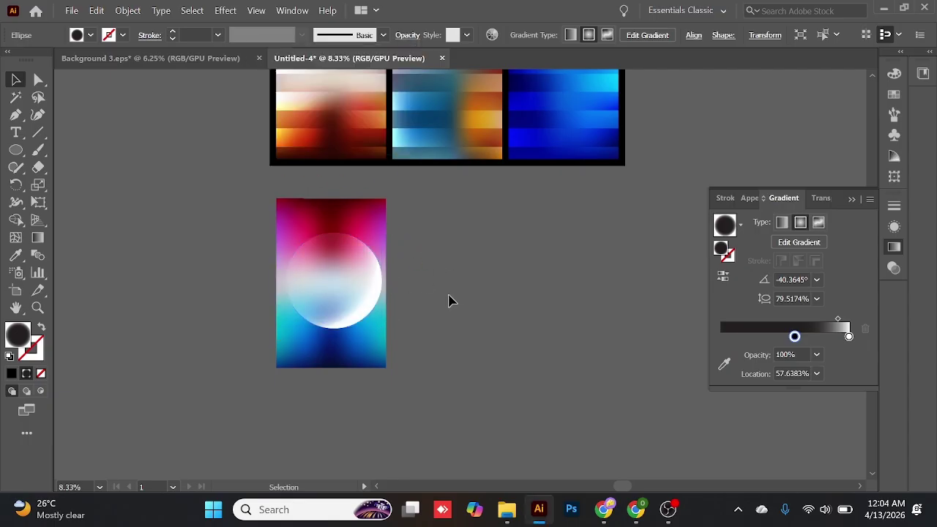
pyautogui.hscroll(3, 431, 289)
pyautogui.click(260, 293)
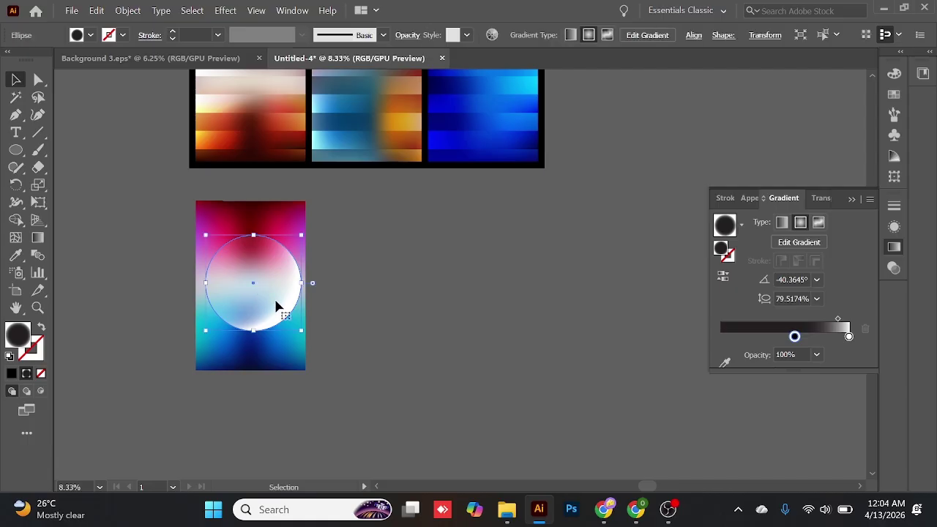
pyautogui.click(430, 284)
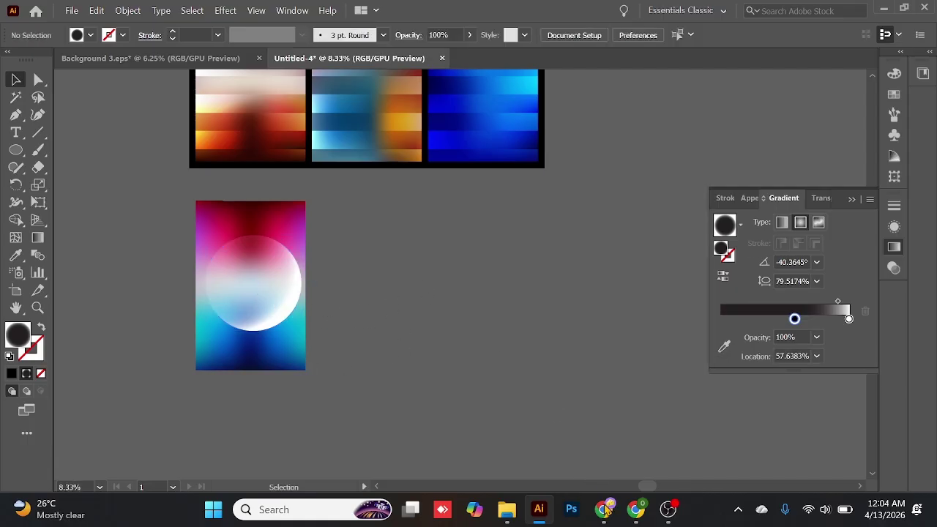
# - Check the glowing circle posters in the FineVector Adobe Stock portfolio in the browser, then return to Illustrator
pyautogui.moveTo(606, 509)
pyautogui.click(627, 463)
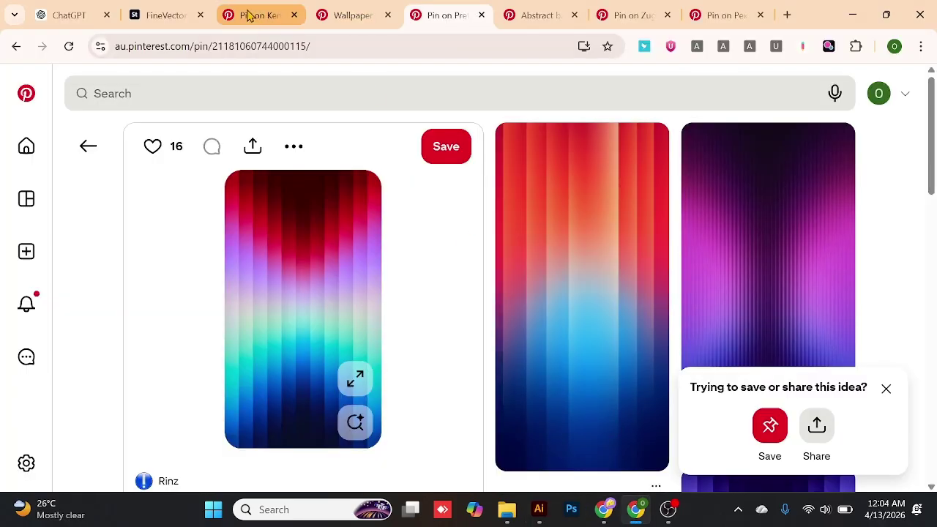
pyautogui.click(205, 15)
pyautogui.scroll(3, 476, 278)
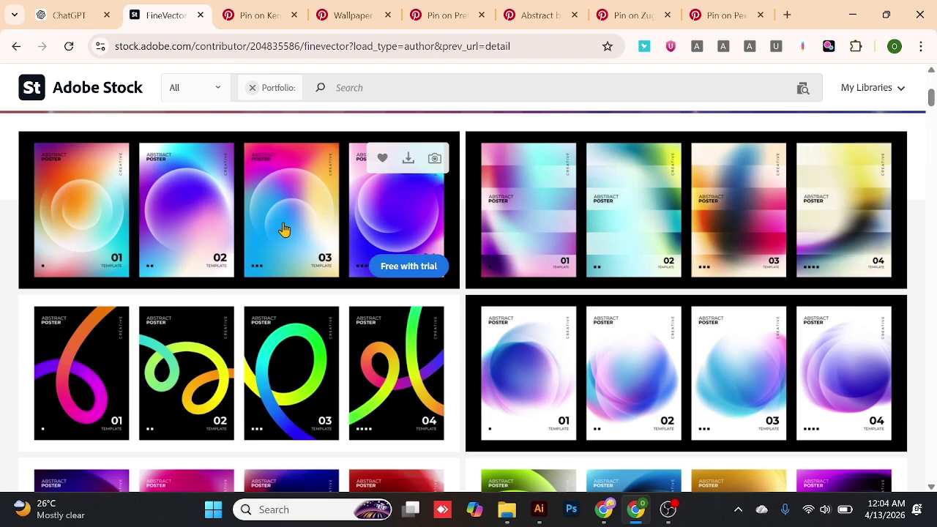
pyautogui.click(848, 14)
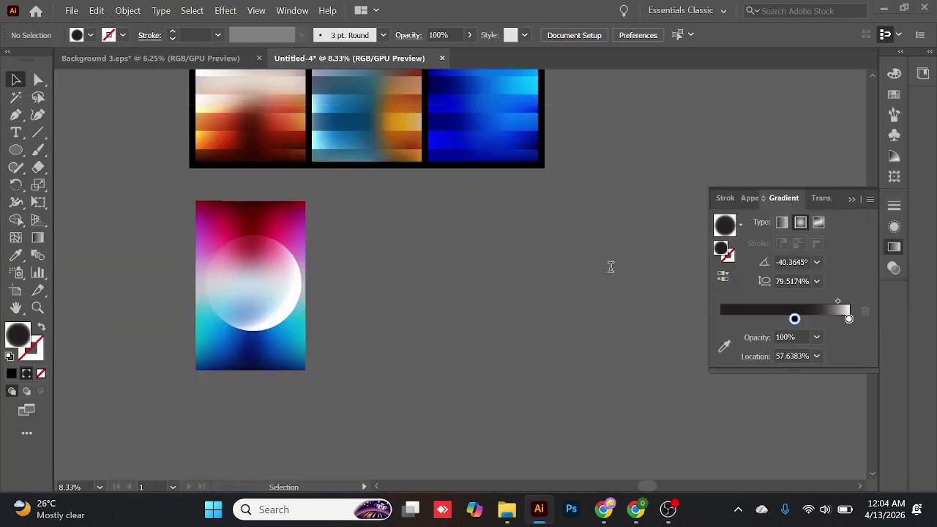
# - Set the opacity of the black stop in the circle's gradient to 0%
pyautogui.click(225, 270)
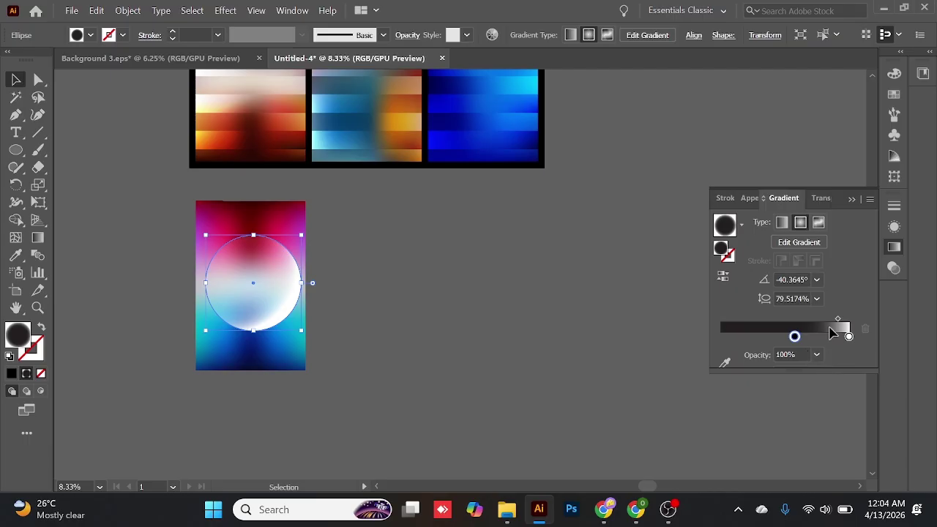
pyautogui.click(796, 353)
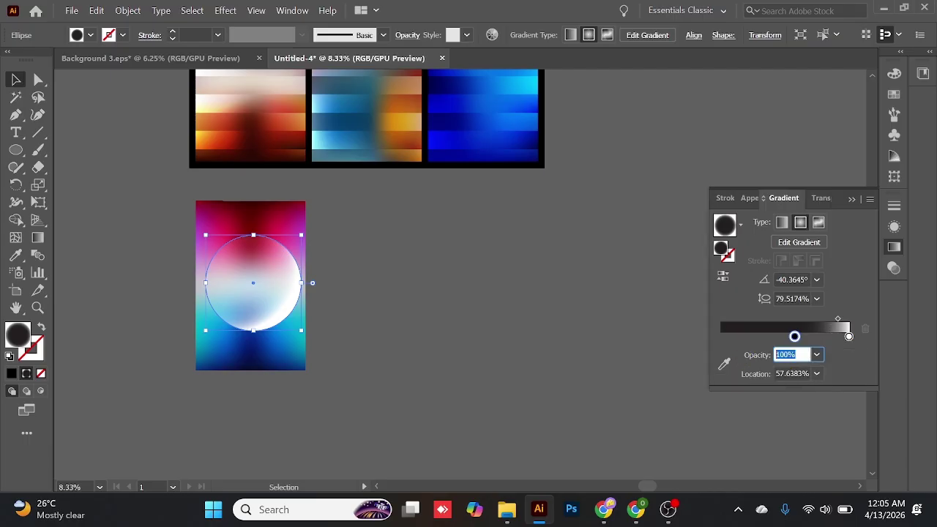
pyautogui.write('0')
pyautogui.press('Return')
pyautogui.click(607, 306)
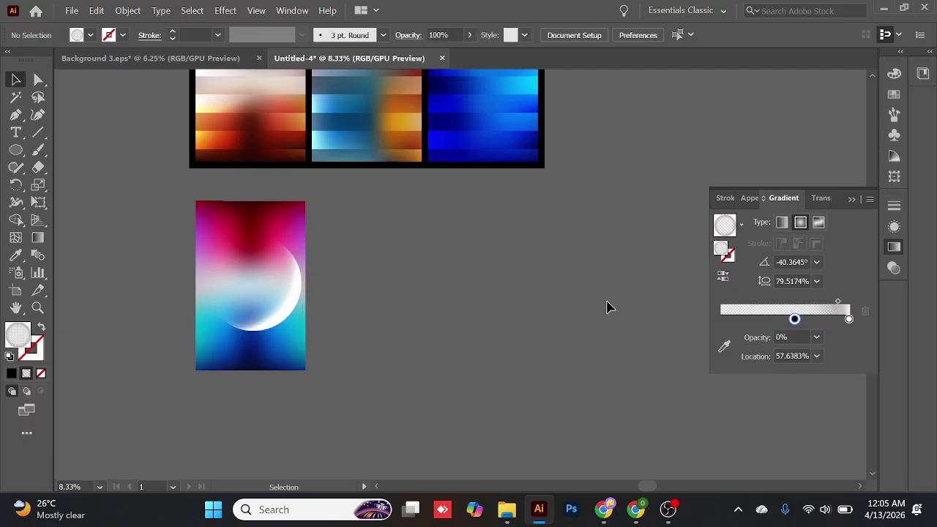
# - Duplicate the crescent circle, shrink the copy, turn its highlight towards the upper left and place it inside the original circle
pyautogui.click(277, 312)
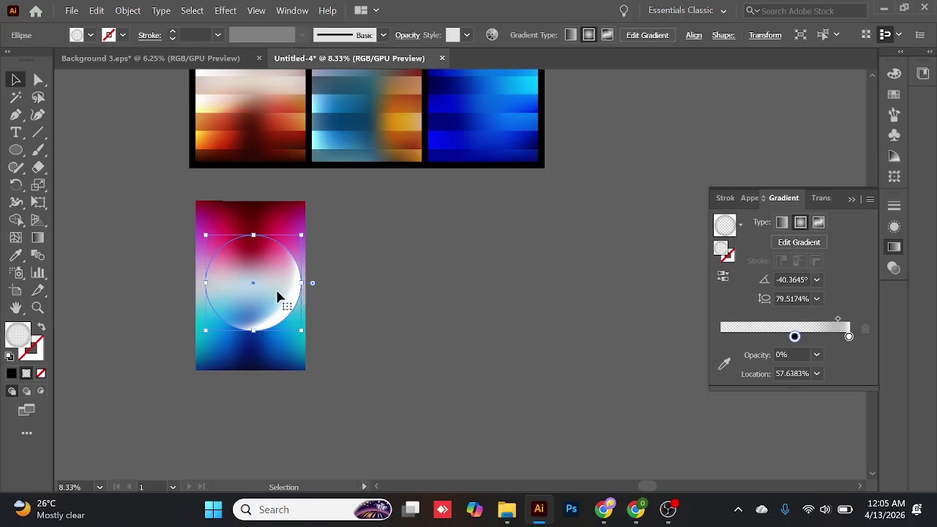
pyautogui.moveTo(270, 290); pyautogui.dragTo(387, 293)
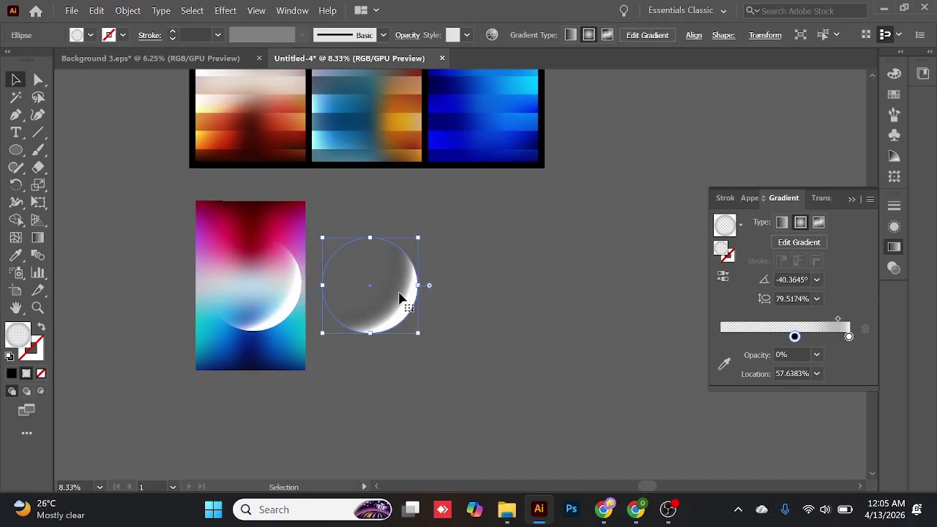
pyautogui.moveTo(419, 333); pyautogui.dragTo(245, 278)
pyautogui.click(432, 284)
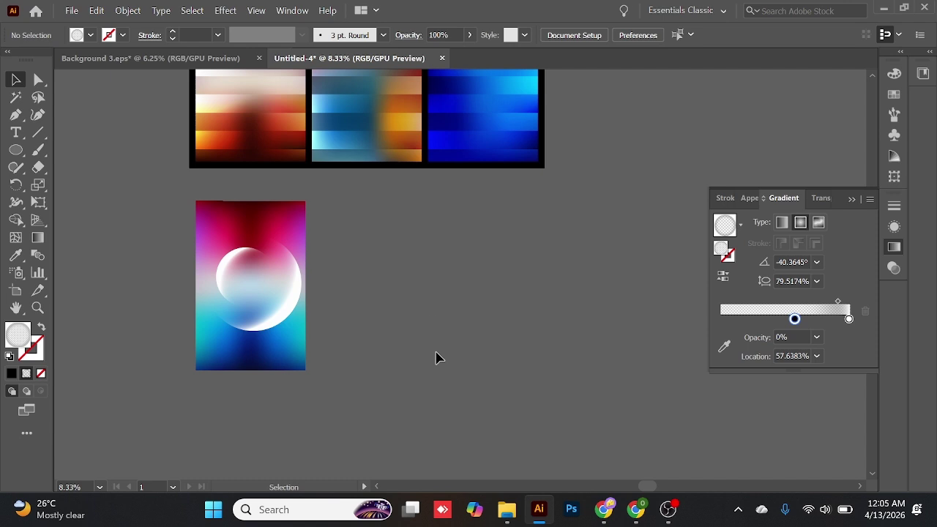
# - Enlarge the inner crescent circle slightly about its center so it nearly fills the outer one
pyautogui.click(260, 285)
pyautogui.moveTo(278, 303); pyautogui.dragTo(284, 308)
pyautogui.click(369, 341)
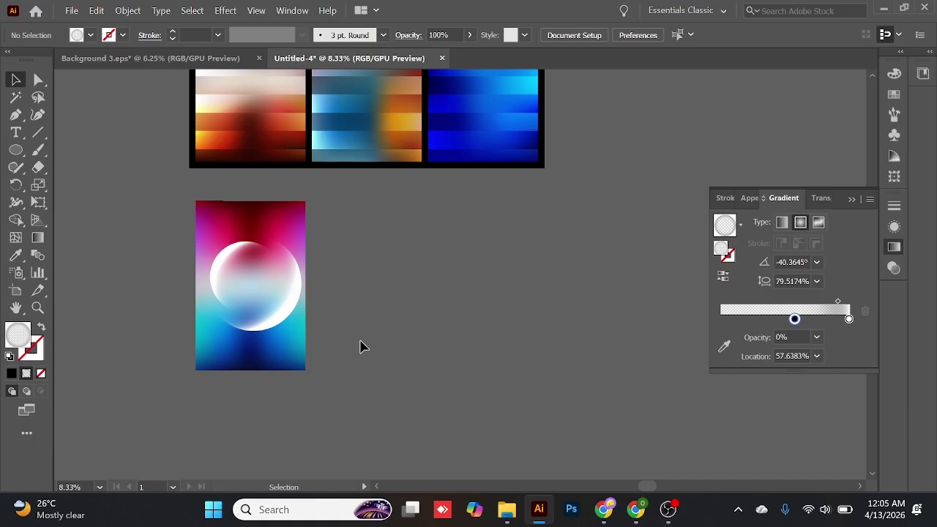
pyautogui.click(289, 307)
pyautogui.click(377, 274)
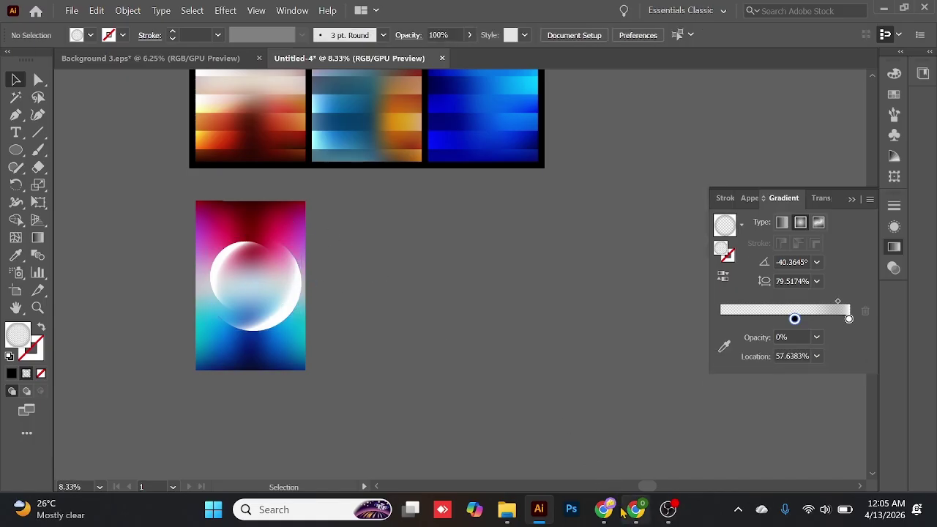
# - Copy the dark purple and blue "Wallpaper for phones" image from its Pinterest pin in the browser and return to Illustrator
pyautogui.moveTo(633, 510)
pyautogui.click(623, 434)
pyautogui.click(468, 13)
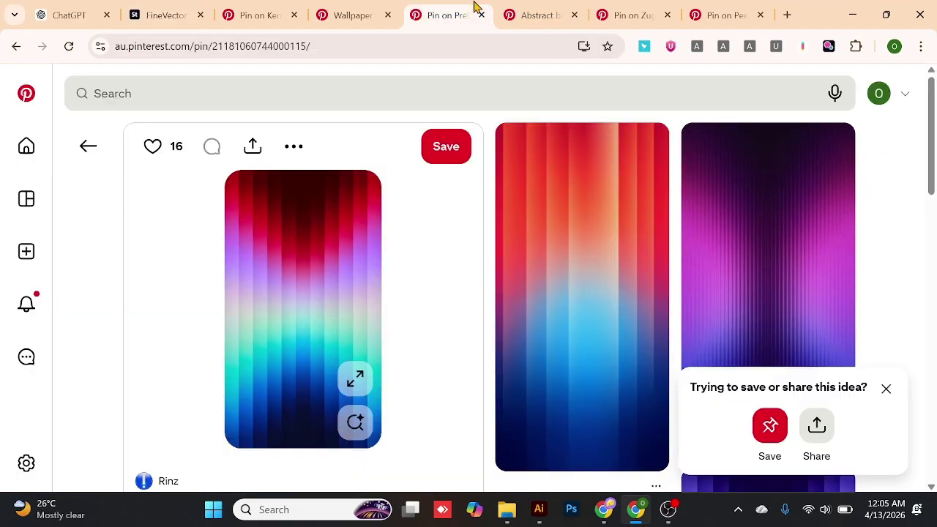
pyautogui.click(333, 16)
pyautogui.rightClick(289, 231)
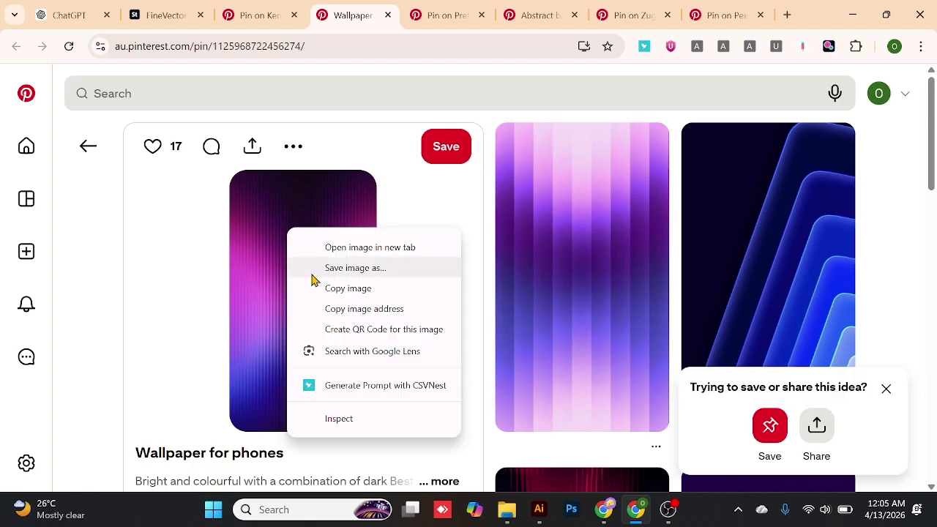
pyautogui.click(350, 289)
pyautogui.click(852, 15)
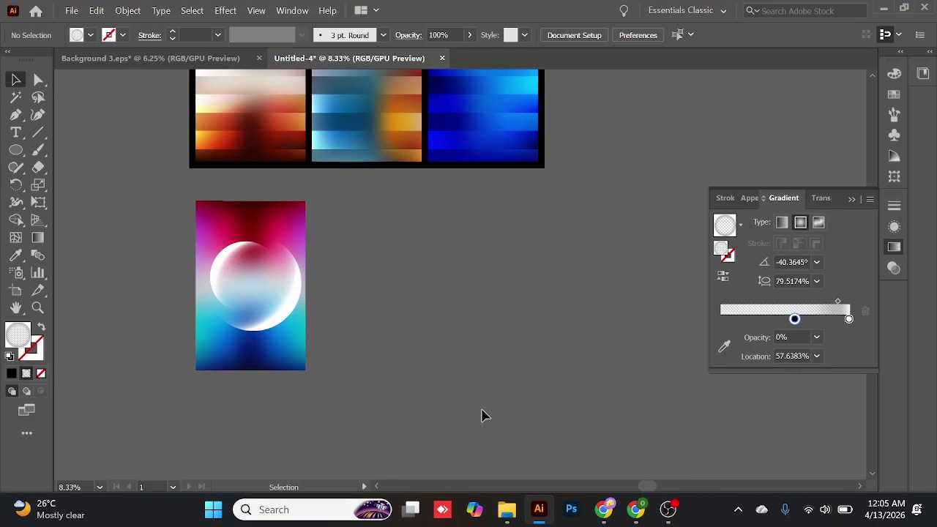
# - Paste the copied purple wallpaper image, stretch it to the height and width of the red-and-blue panel and place it beside that panel
pyautogui.hotkey('ctrl', 'v')
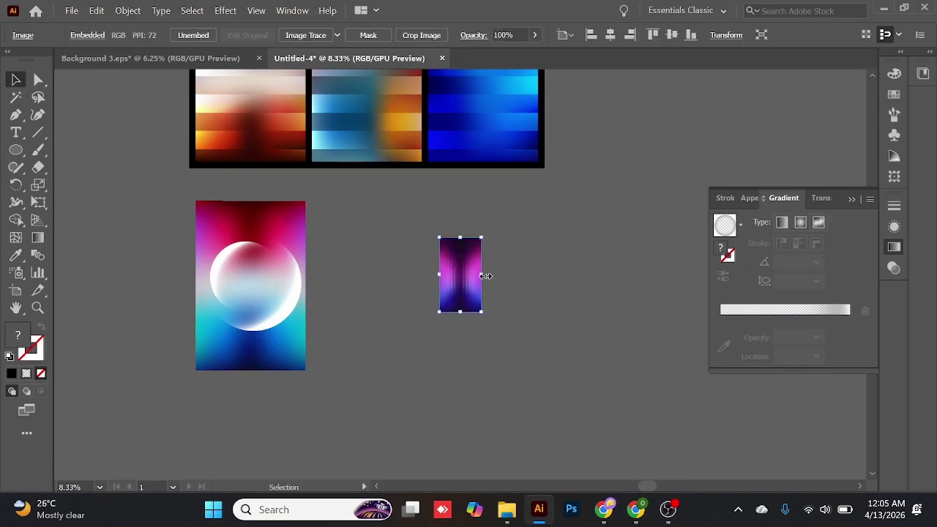
pyautogui.moveTo(481, 274); pyautogui.dragTo(522, 275)
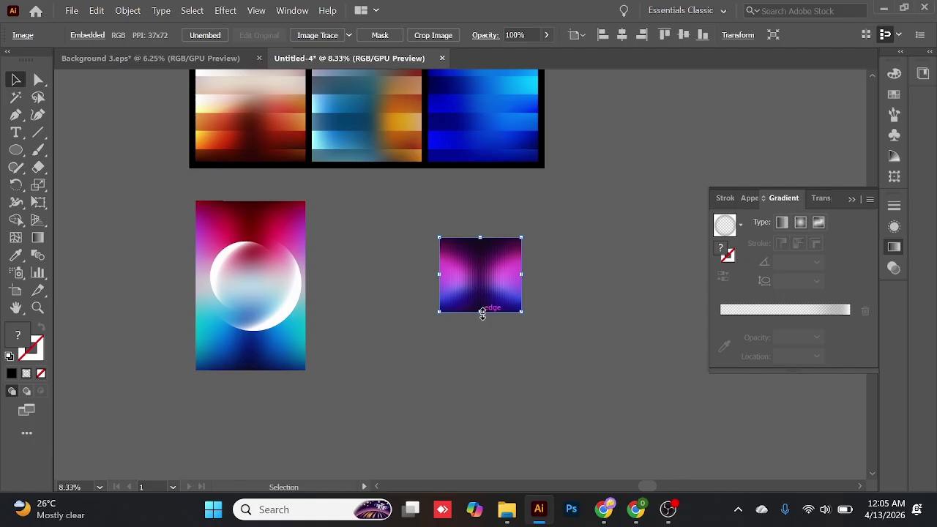
pyautogui.moveTo(481, 312); pyautogui.dragTo(426, 284)
pyautogui.click(481, 287)
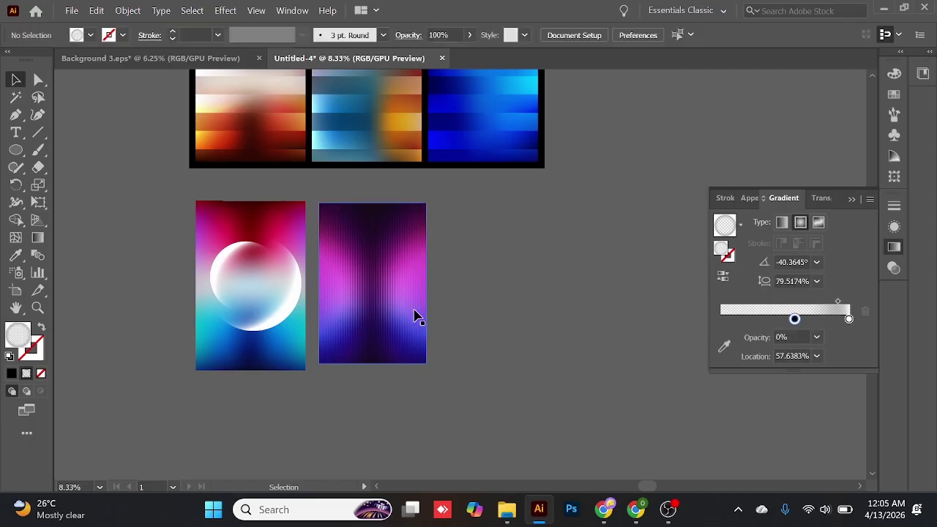
pyautogui.click(379, 357)
pyautogui.moveTo(375, 365); pyautogui.dragTo(374, 372)
pyautogui.click(527, 341)
# - Convert the pasted purple image into a gradient mesh with 4 rows, 4 columns, Flat appearance and 100% highlight
pyautogui.click(389, 290)
pyautogui.click(120, 10)
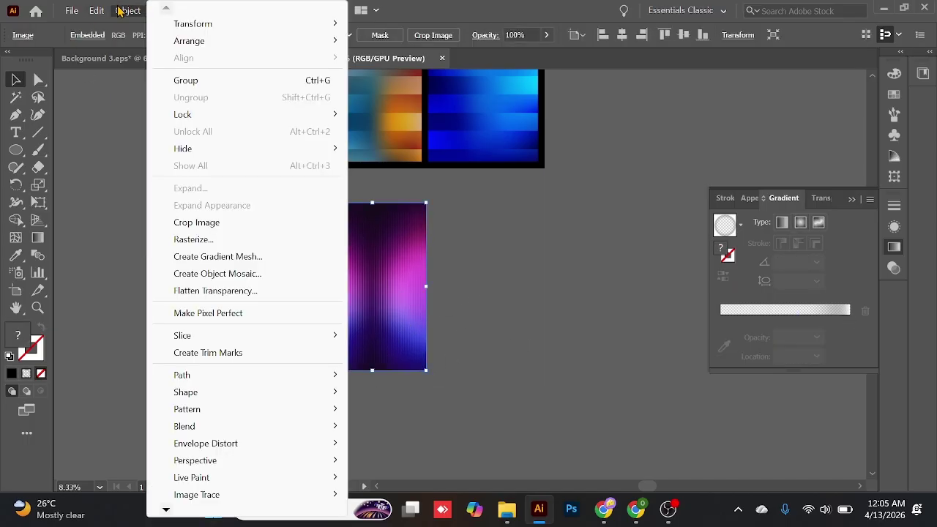
pyautogui.press('Escape')
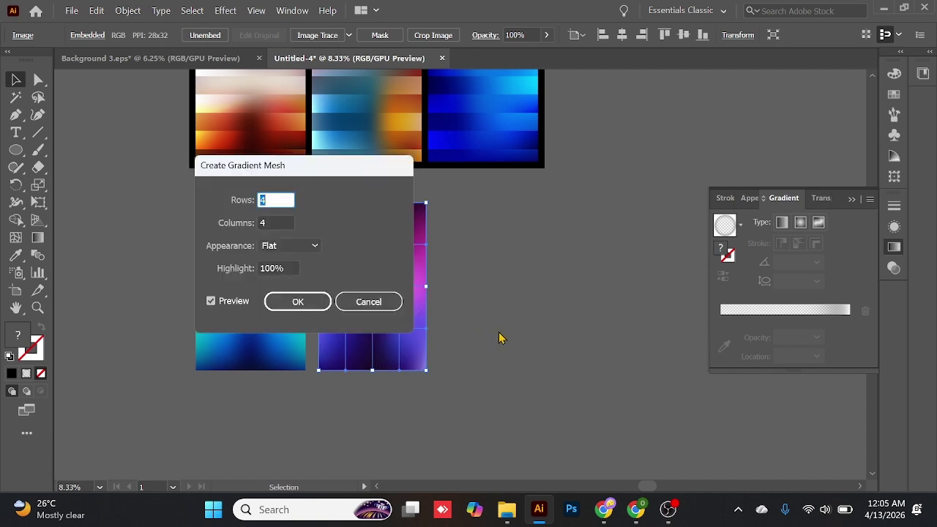
pyautogui.click(296, 302)
pyautogui.click(560, 283)
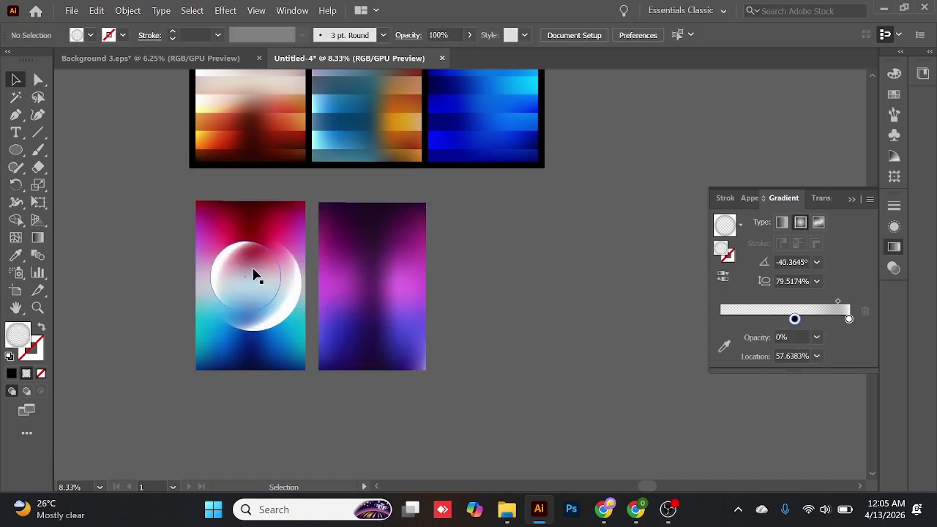
# - Try to place a copy of the two crescent circles on the purple mesh panel
pyautogui.click(285, 308)
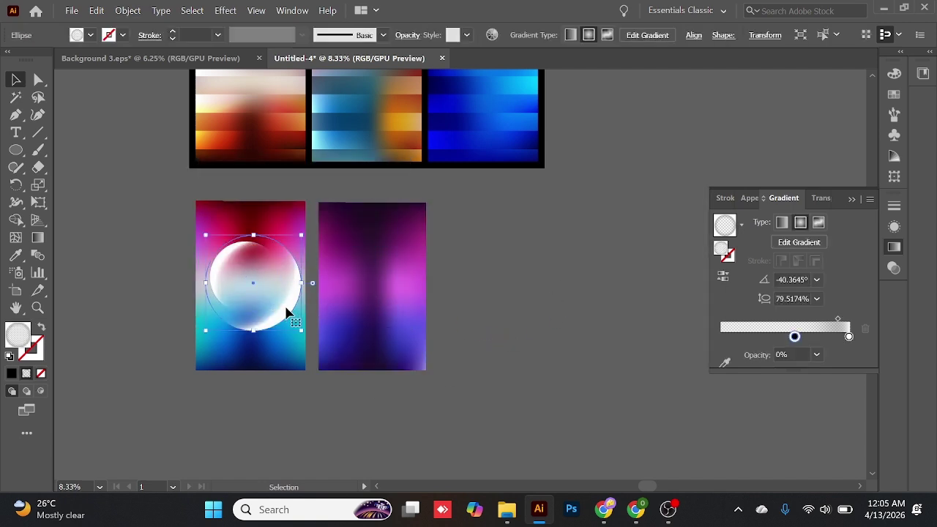
pyautogui.moveTo(241, 271); pyautogui.dragTo(378, 275)
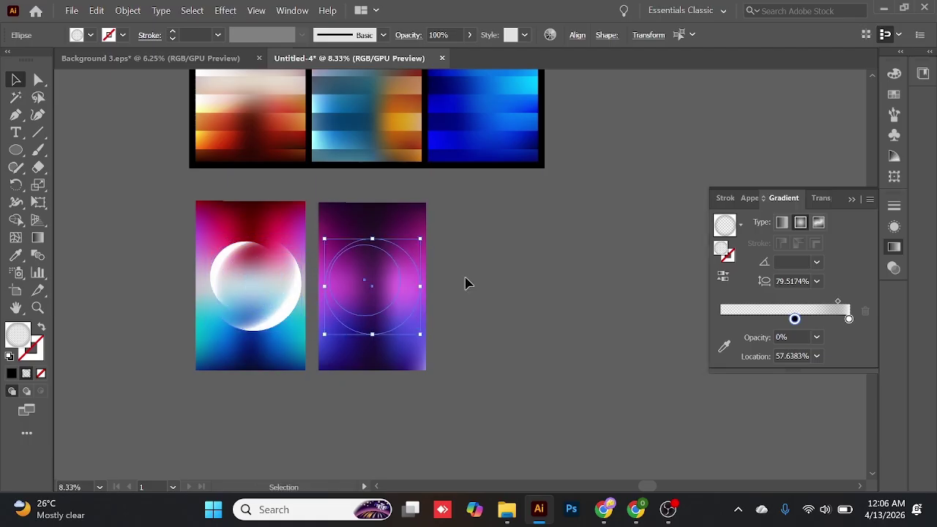
pyautogui.click(467, 284)
pyautogui.hotkey('ctrl', 'z')
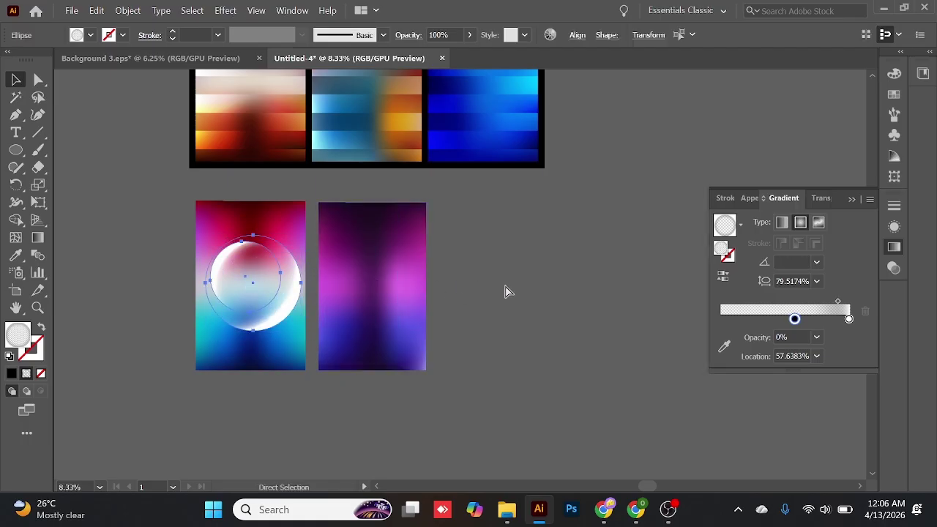
# - Build an overlapping cluster of three crescent circles beside the purple panel from copies of the existing pair, turning the added circle's highlight to the upper right
pyautogui.moveTo(250, 284); pyautogui.dragTo(606, 298)
pyautogui.click(563, 290)
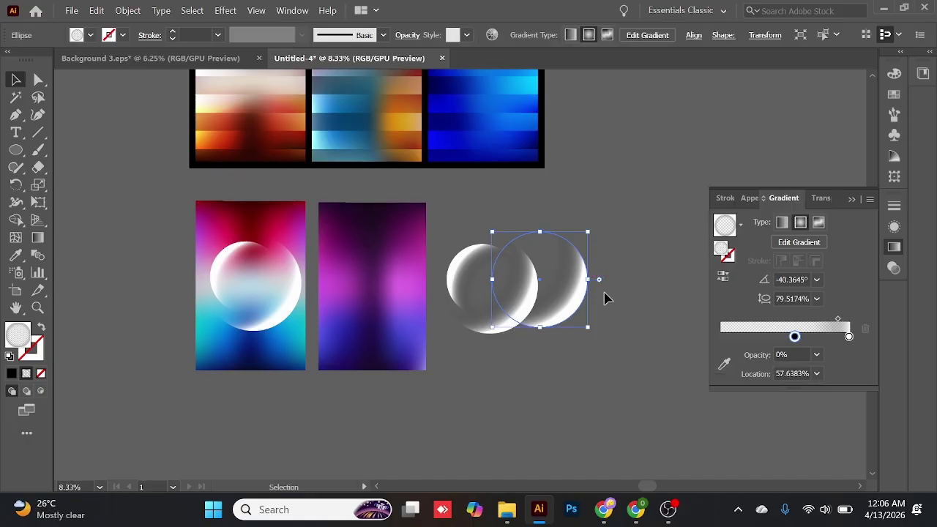
pyautogui.moveTo(593, 224); pyautogui.dragTo(486, 222)
pyautogui.moveTo(571, 265)
pyautogui.mouseDown()
pyautogui.moveTo(543, 242)
pyautogui.moveTo(575, 259)
pyautogui.mouseUp()
pyautogui.click(538, 300)
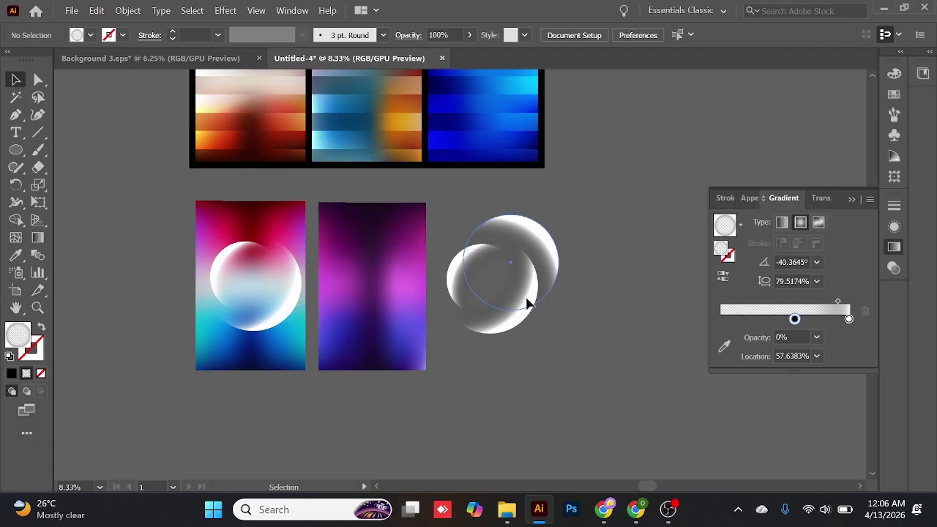
pyautogui.moveTo(530, 304); pyautogui.dragTo(516, 344)
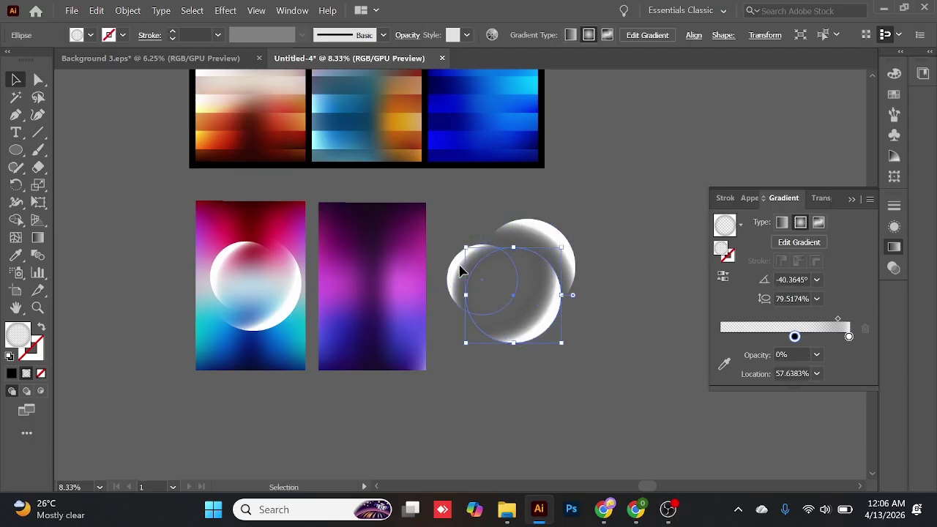
pyautogui.moveTo(459, 270); pyautogui.dragTo(477, 260)
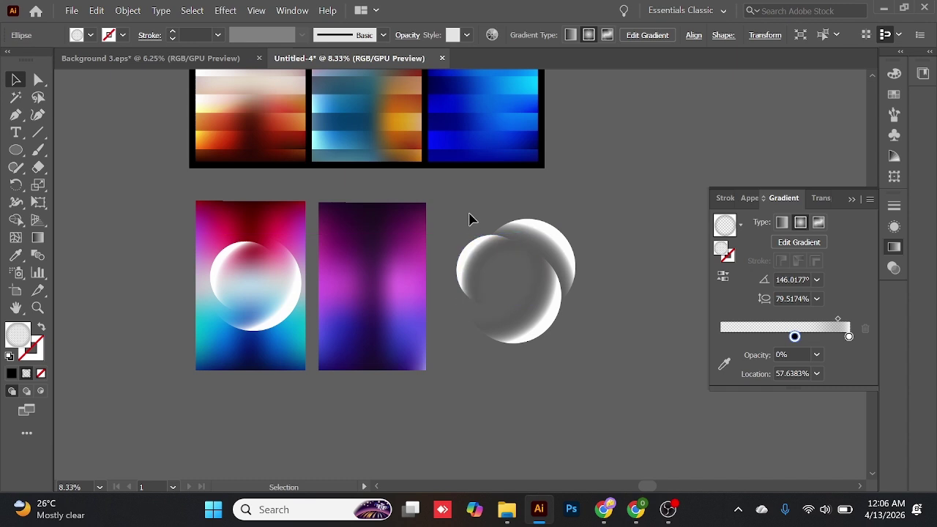
# - Move the three crescent circles onto the purple mesh panel and bring them to the front
pyautogui.moveTo(551, 251); pyautogui.dragTo(403, 254)
pyautogui.rightClick(385, 268)
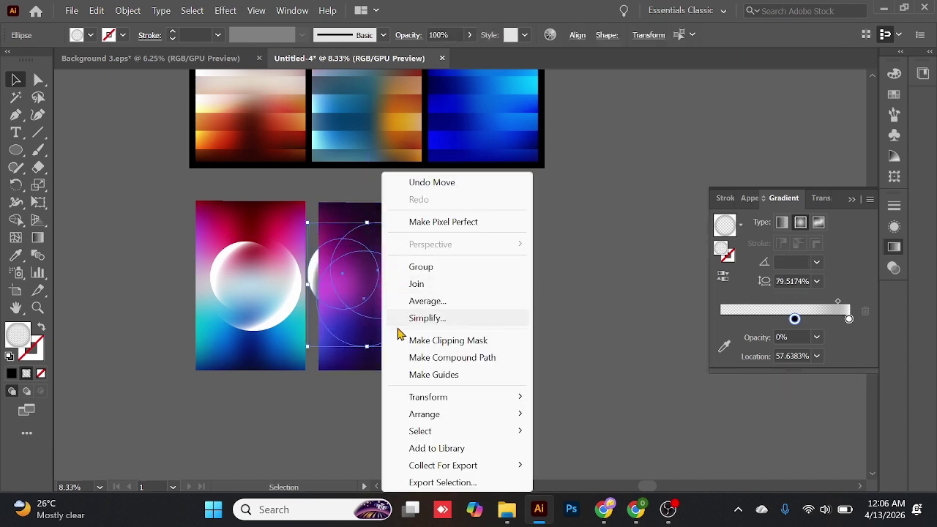
pyautogui.moveTo(445, 415)
pyautogui.click(580, 417)
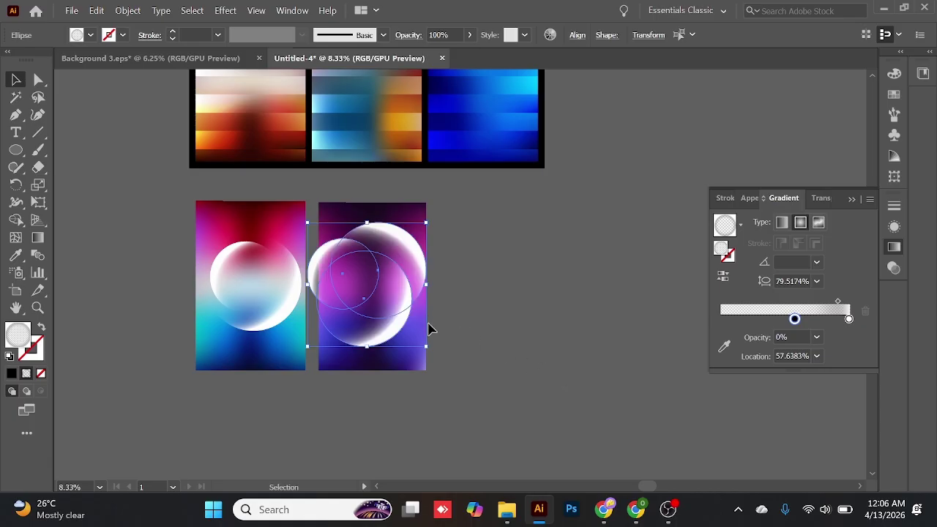
# - Shrink the three-circle cluster about its center and shift it to the middle of the purple panel
pyautogui.moveTo(428, 348); pyautogui.dragTo(407, 327)
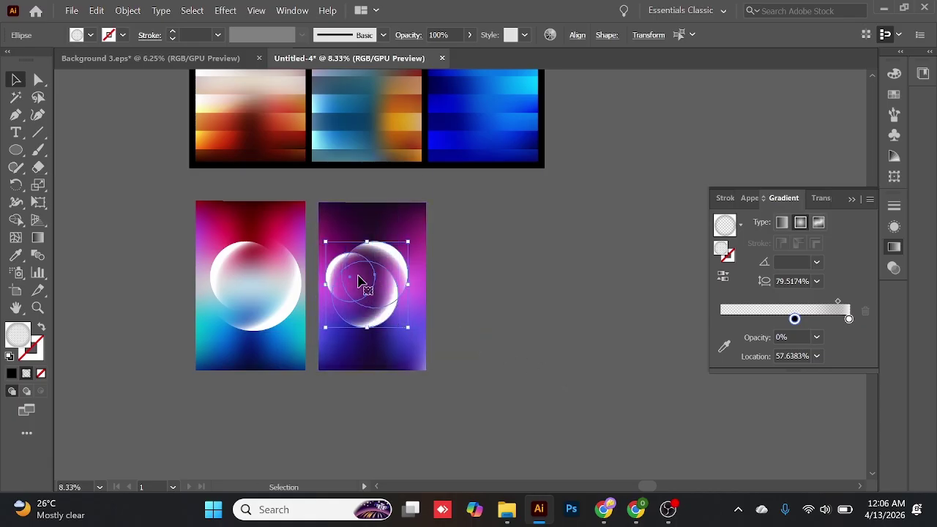
pyautogui.moveTo(353, 282); pyautogui.dragTo(366, 283)
pyautogui.click(510, 283)
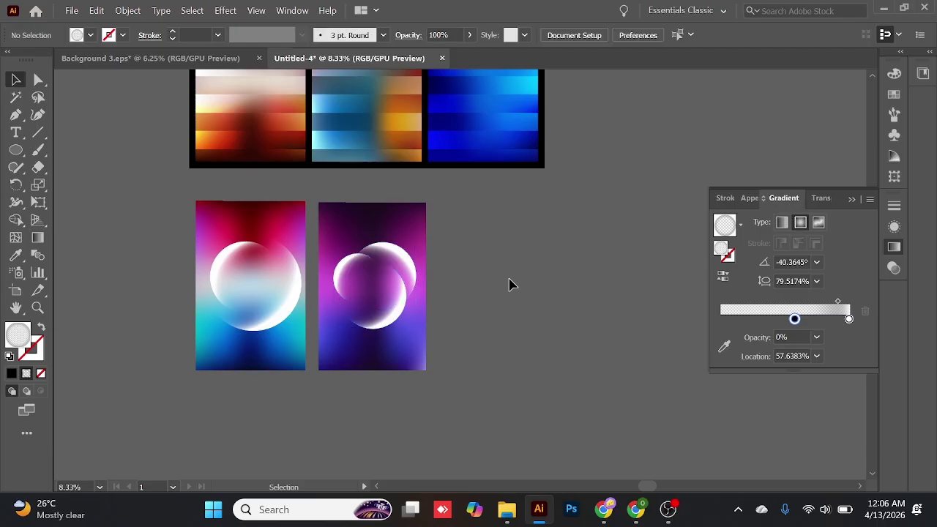
pyautogui.moveTo(510, 283)
pyautogui.mouseDown()
pyautogui.moveTo(512, 302)
pyautogui.moveTo(510, 289)
pyautogui.mouseUp()
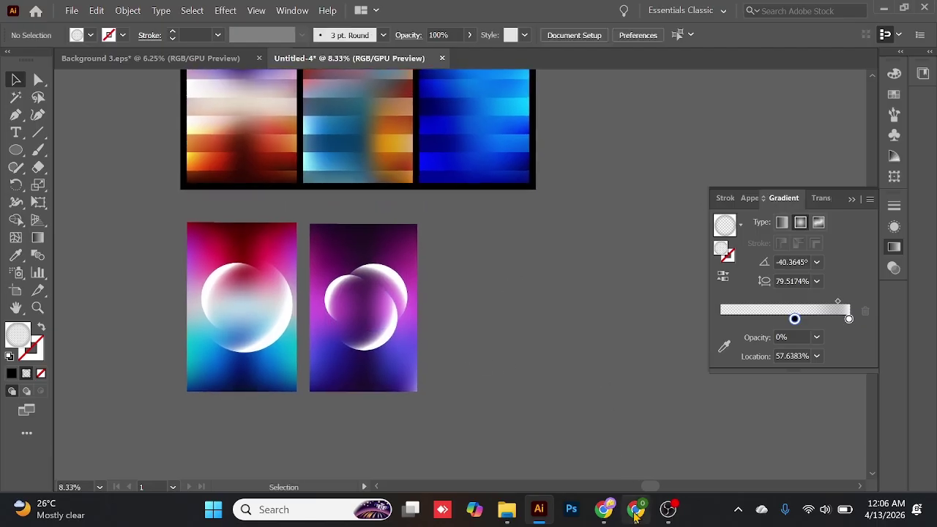
# - Check the poster sets in the FineVector portfolio on Adobe Stock in the browser and return to Illustrator
pyautogui.click(635, 512)
pyautogui.click(174, 13)
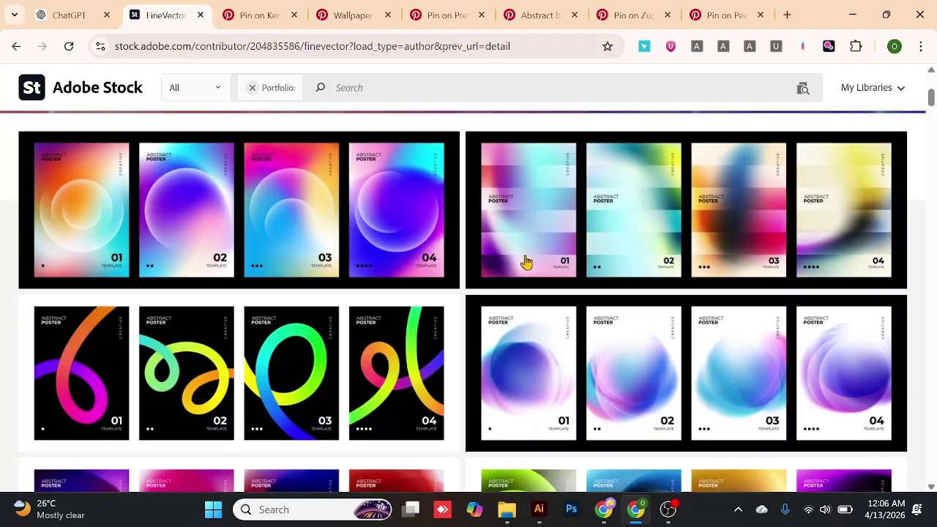
pyautogui.click(853, 14)
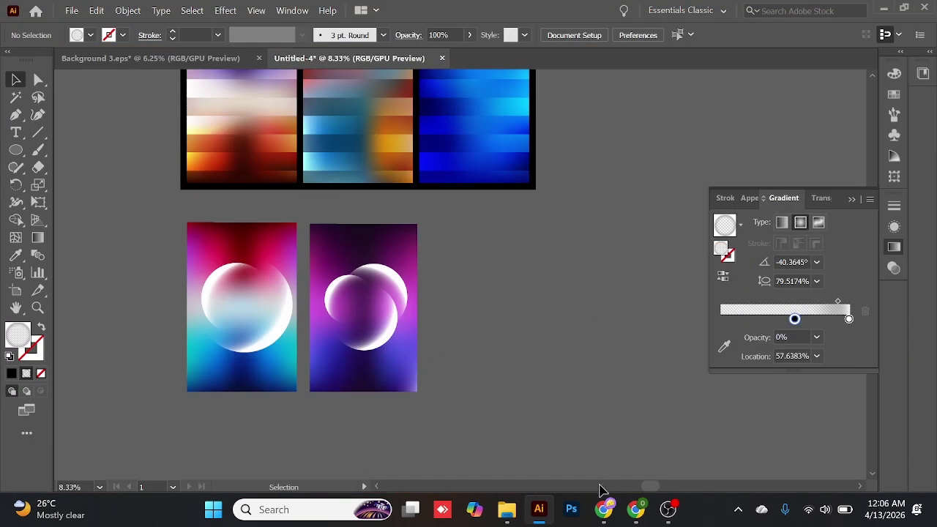
# - Switch to the browser, open the Abstract Poster & SVG Generator extension, generate designs in the Color Stripes style and browse them
pyautogui.click(634, 506)
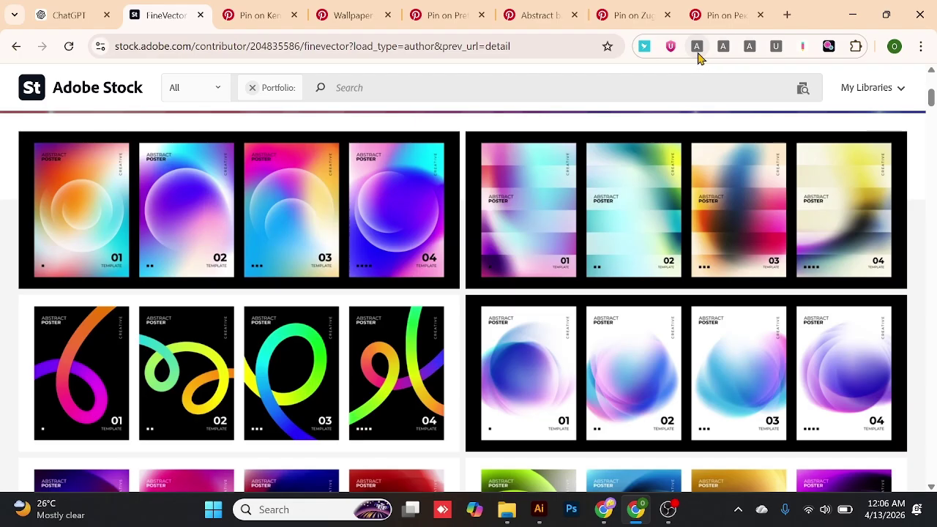
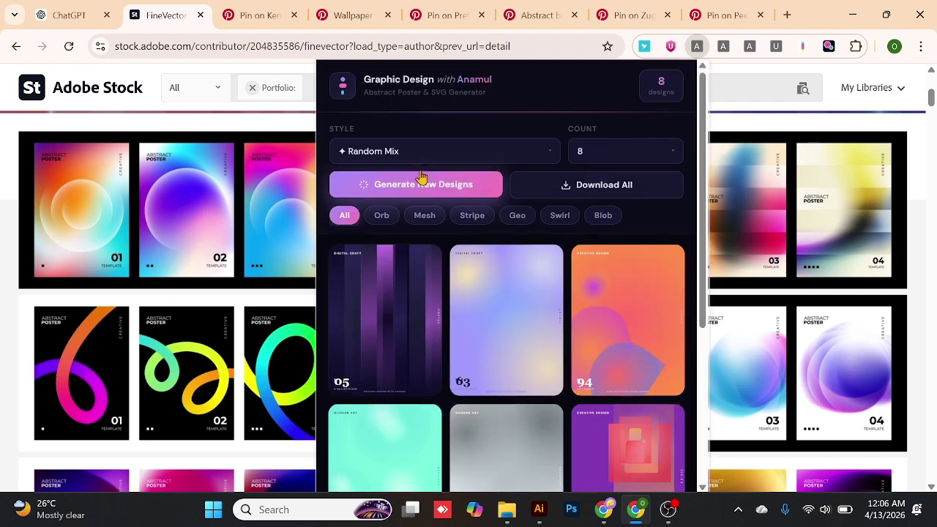
pyautogui.click(432, 152)
pyautogui.click(408, 229)
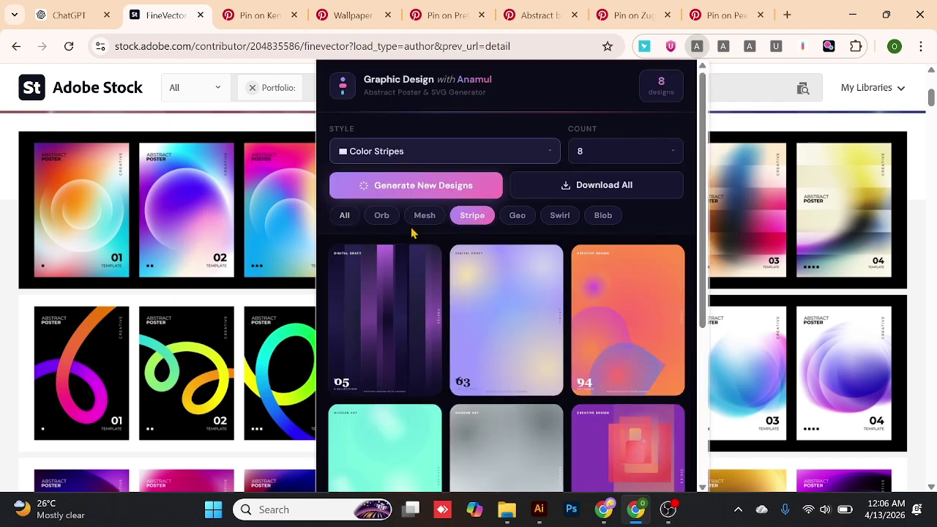
pyautogui.click(448, 189)
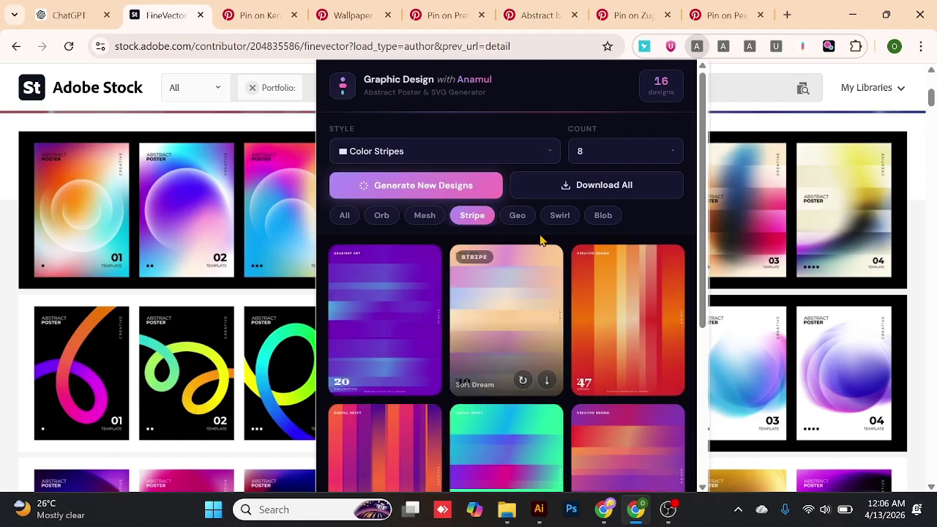
pyautogui.scroll(-1, 583, 301)
pyautogui.scroll(-1, 584, 302)
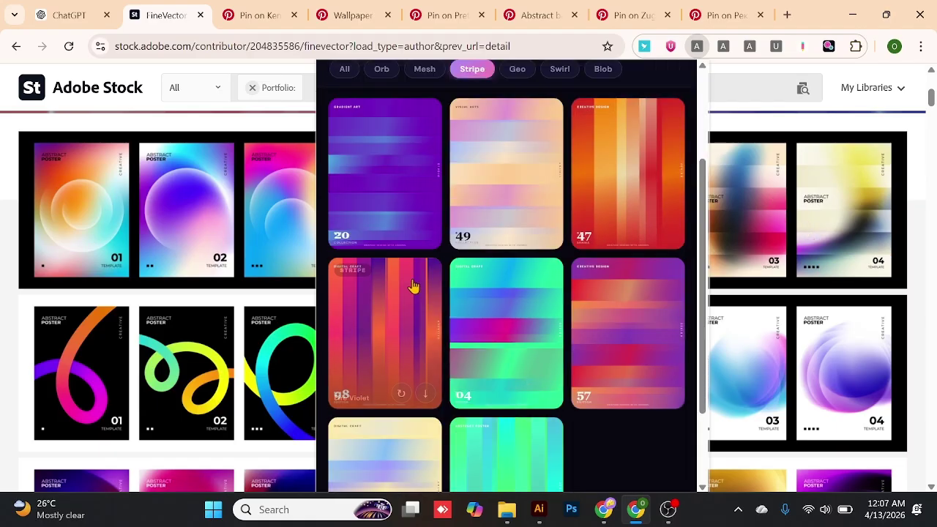
pyautogui.scroll(-2, 469, 315)
pyautogui.scroll(4, 576, 344)
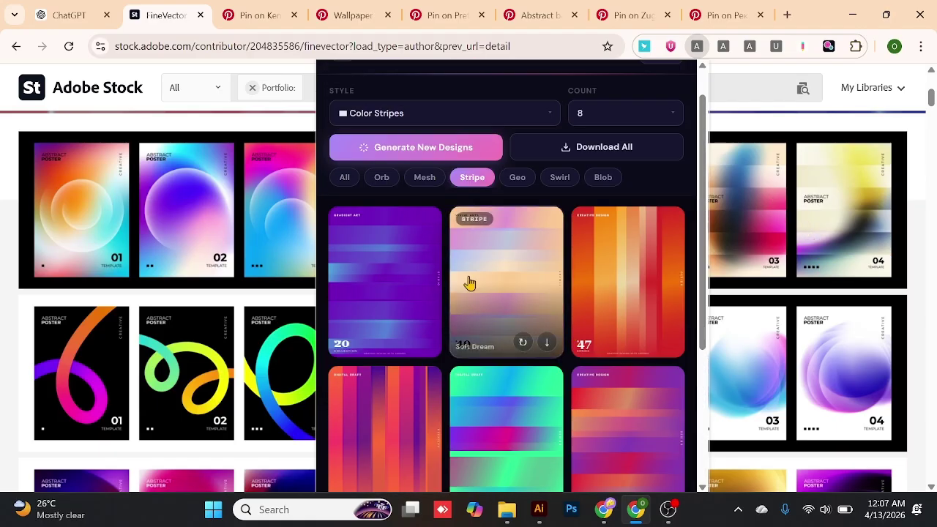
# - Generate a new batch of designs in the Mesh Gradient style and look through them
pyautogui.click(472, 155)
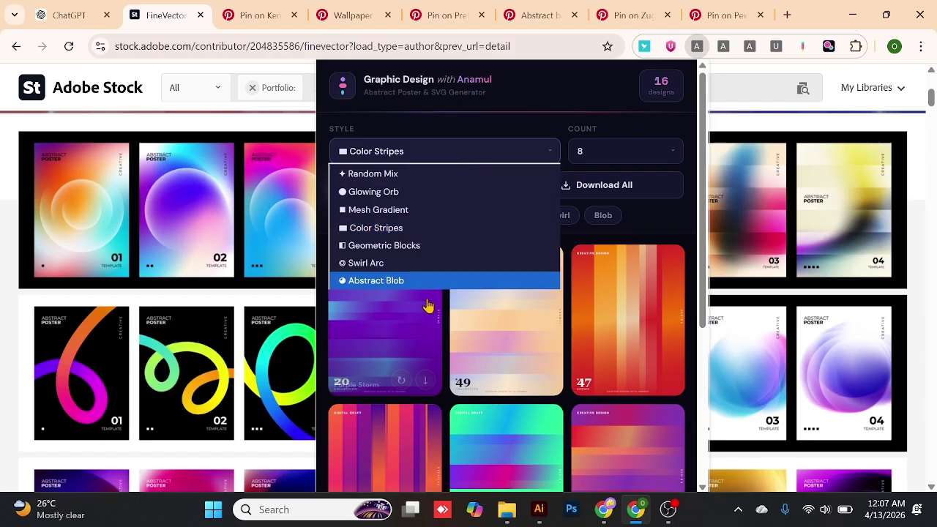
pyautogui.click(417, 228)
pyautogui.click(422, 218)
pyautogui.click(387, 184)
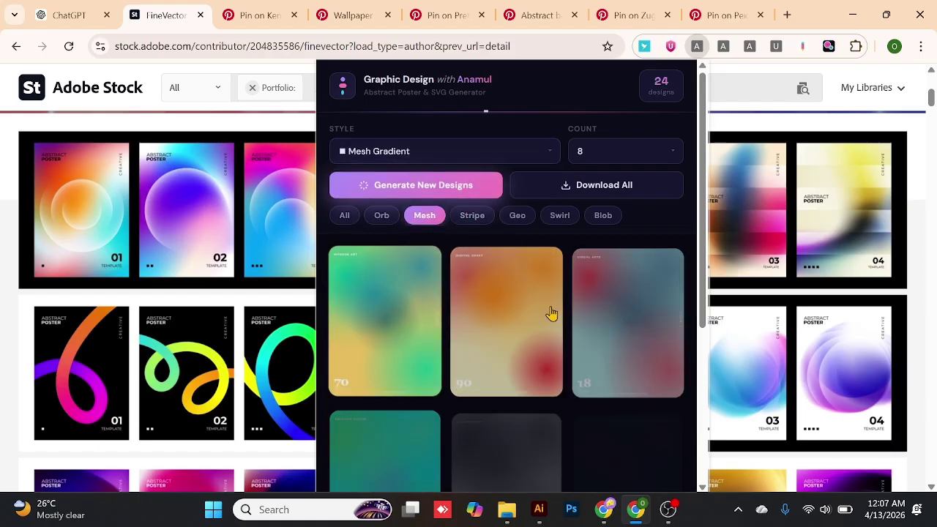
pyautogui.scroll(-5, 498, 300)
pyautogui.scroll(5, 582, 359)
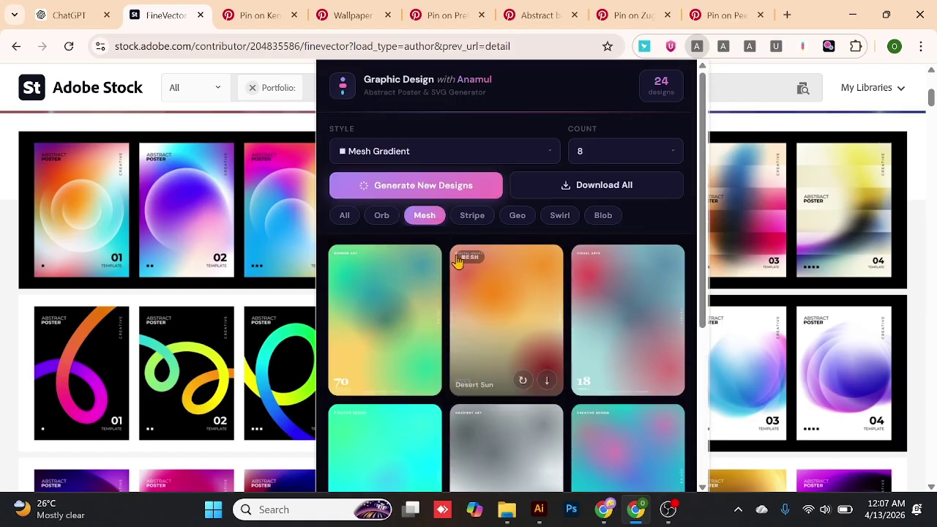
# - Generate a new batch of designs in the Abstract Blob style and look through them
pyautogui.click(420, 152)
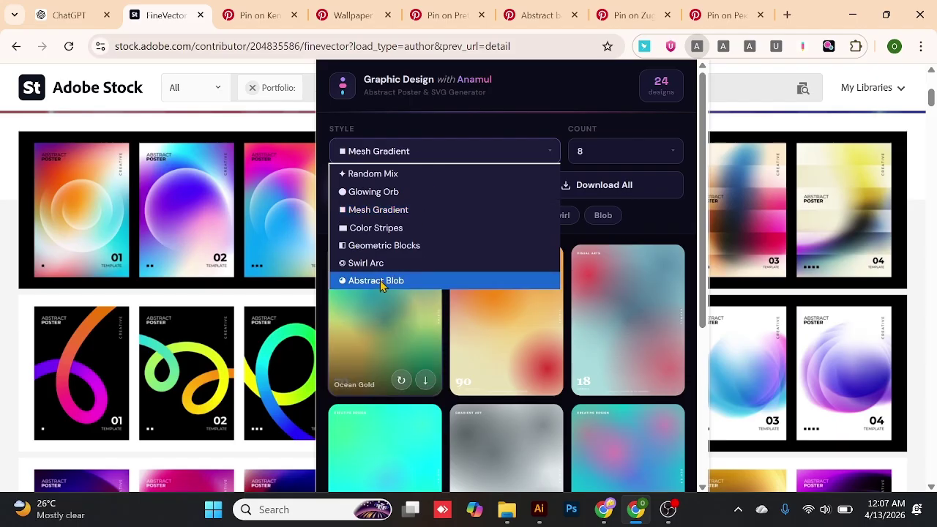
pyautogui.click(381, 281)
pyautogui.click(432, 184)
pyautogui.scroll(-4, 542, 293)
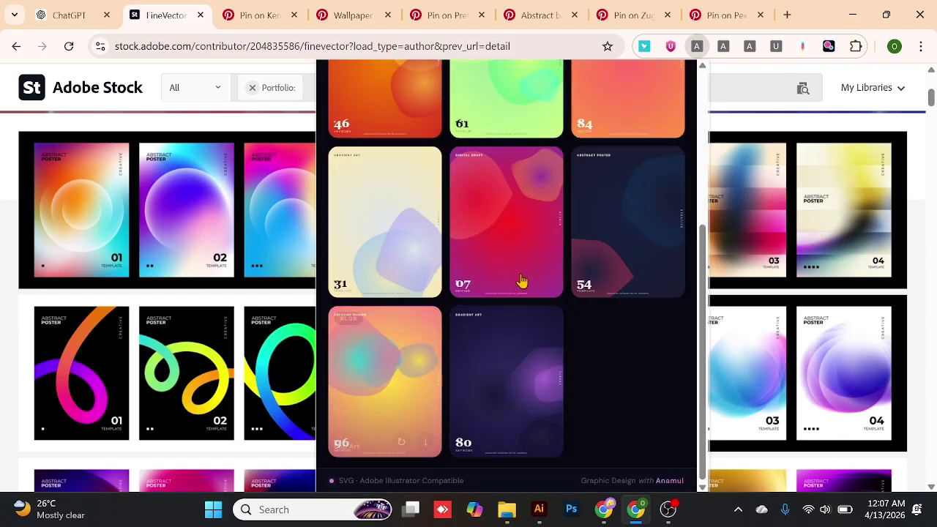
pyautogui.scroll(3, 468, 219)
# - Generate a new batch of designs in the Swirl Arc style and look through them
pyautogui.click(439, 113)
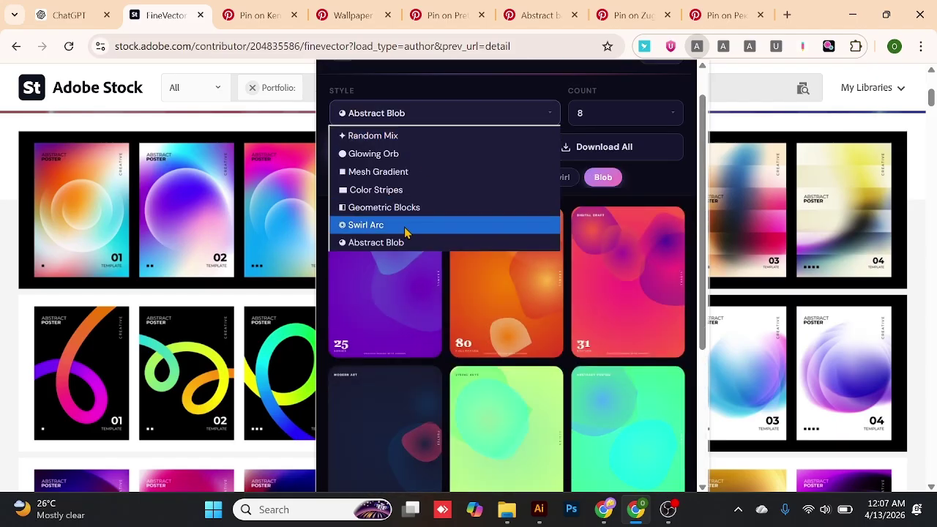
pyautogui.click(407, 226)
pyautogui.click(416, 147)
pyautogui.scroll(-3, 642, 329)
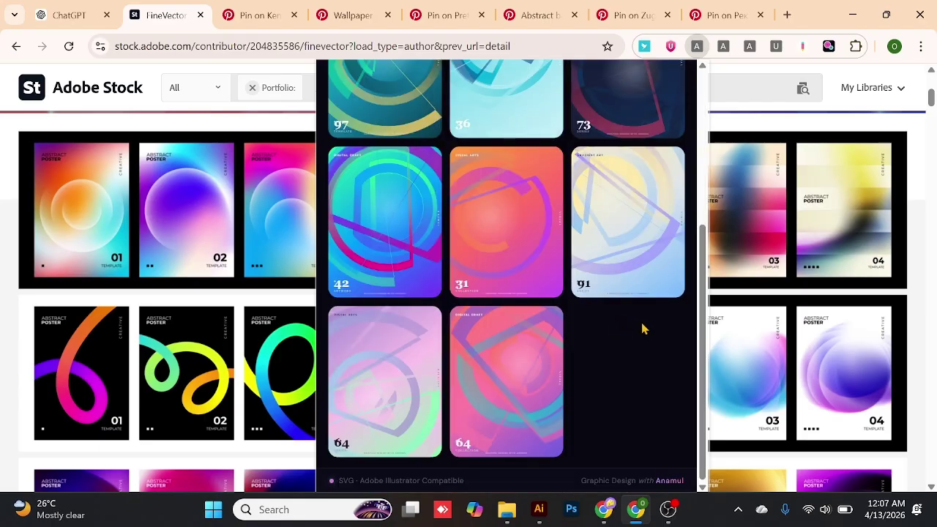
pyautogui.scroll(4, 449, 249)
# - Generate a new batch of designs in the Geometric Blocks style
pyautogui.click(421, 157)
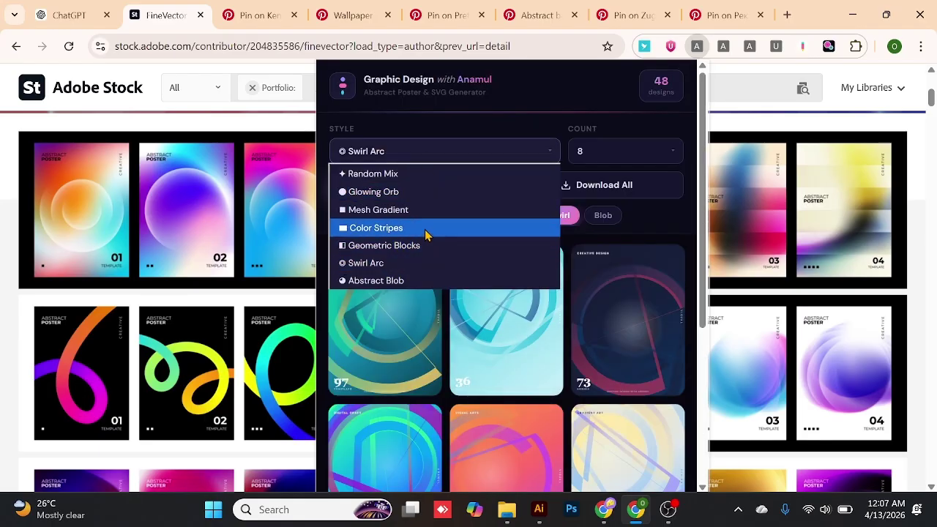
pyautogui.click(407, 247)
pyautogui.click(345, 182)
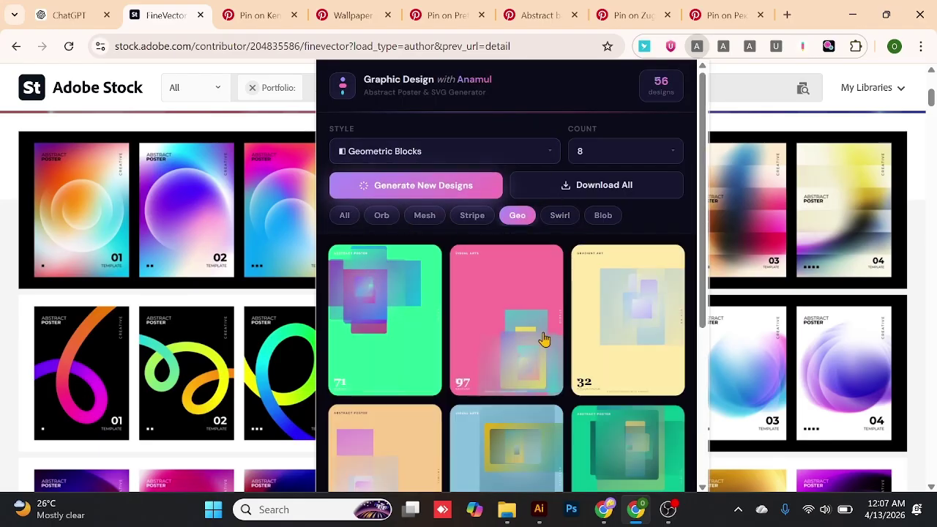
# - Look through the generated Geometric Blocks designs
pyautogui.scroll(-5, 587, 356)
pyautogui.scroll(5, 617, 306)
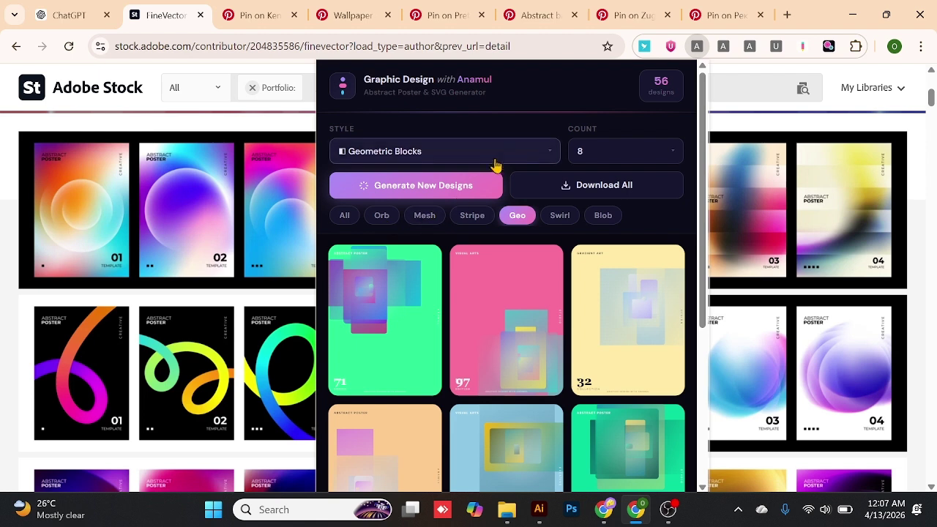
# - Open the v4.0 PRO pattern generator extension and examine its aspect ratio, style and color mood options
pyautogui.click(747, 46)
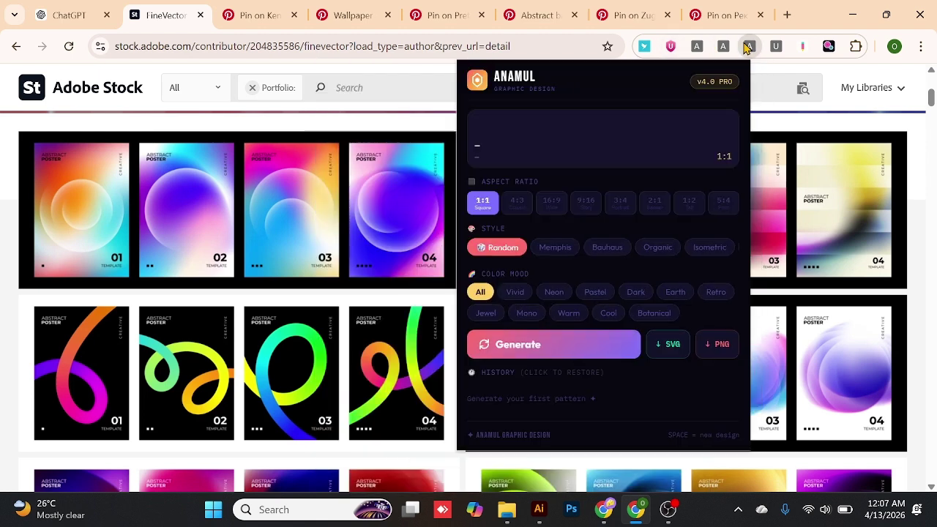
pyautogui.scroll(-1, 549, 303)
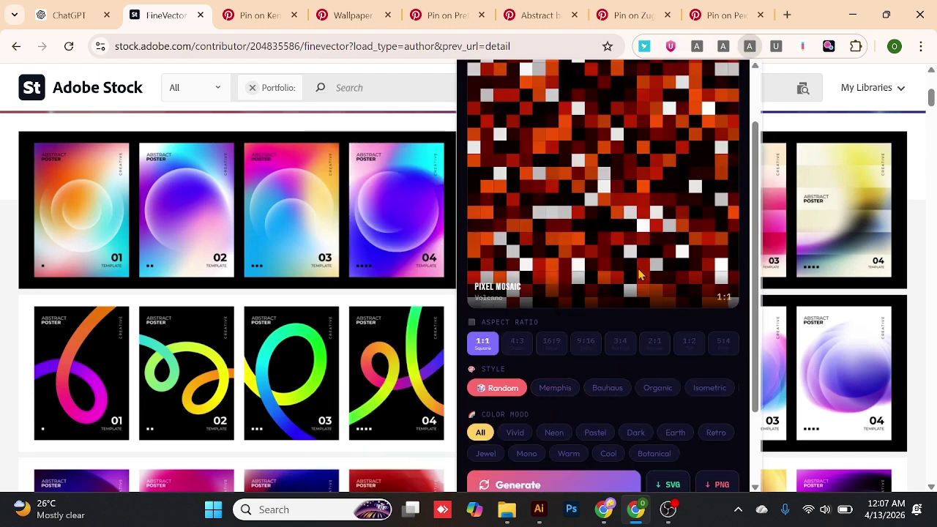
pyautogui.scroll(1, 638, 275)
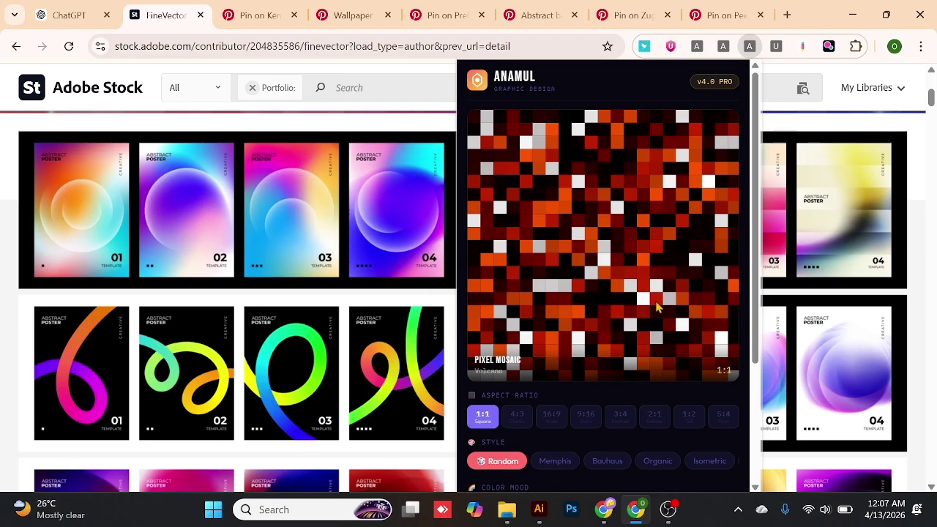
pyautogui.scroll(-2, 652, 362)
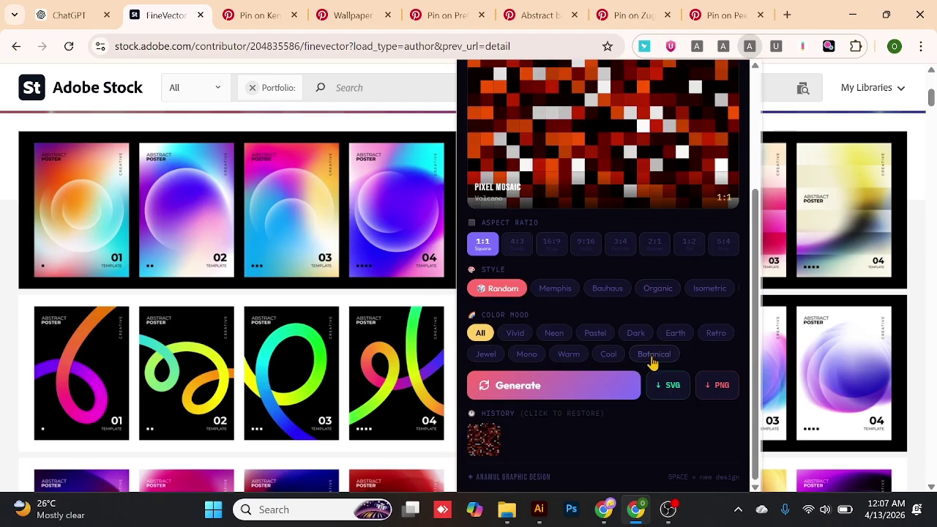
pyautogui.hscroll(3, 706, 291)
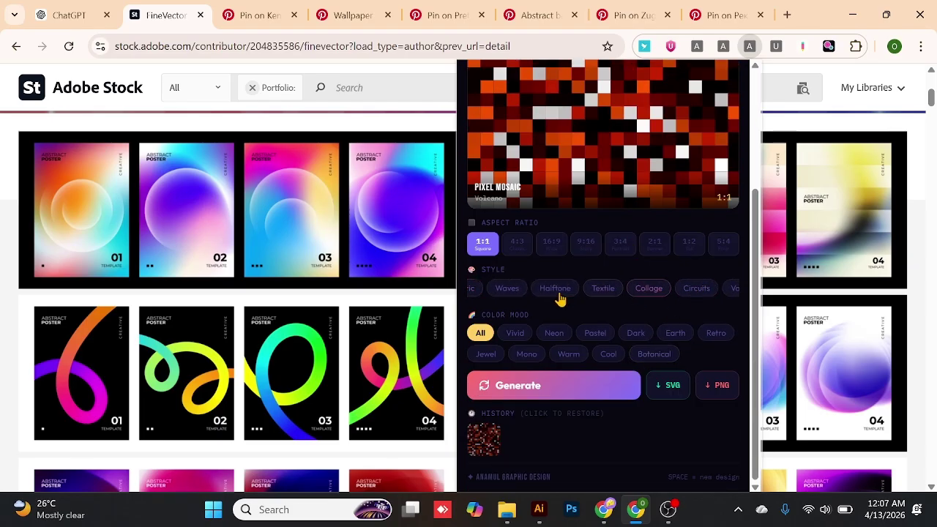
pyautogui.hscroll(3, 701, 308)
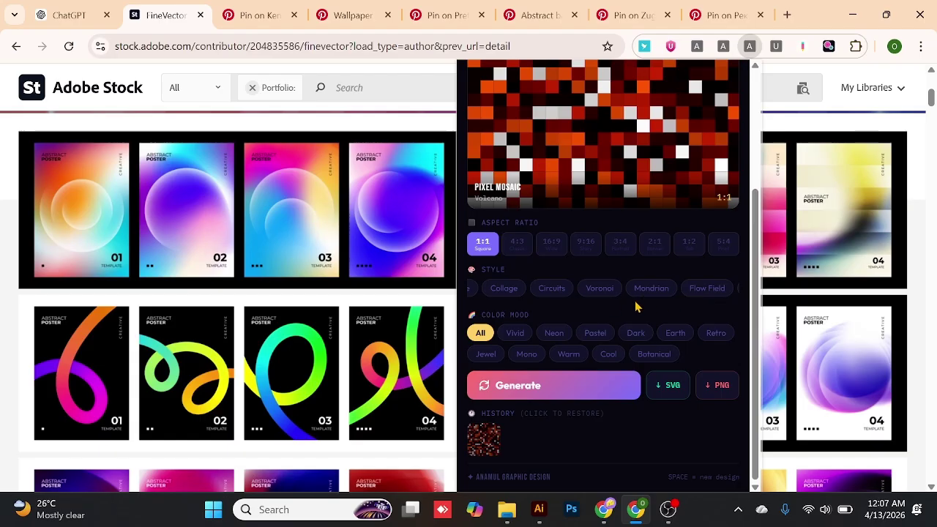
pyautogui.scroll(2, 635, 307)
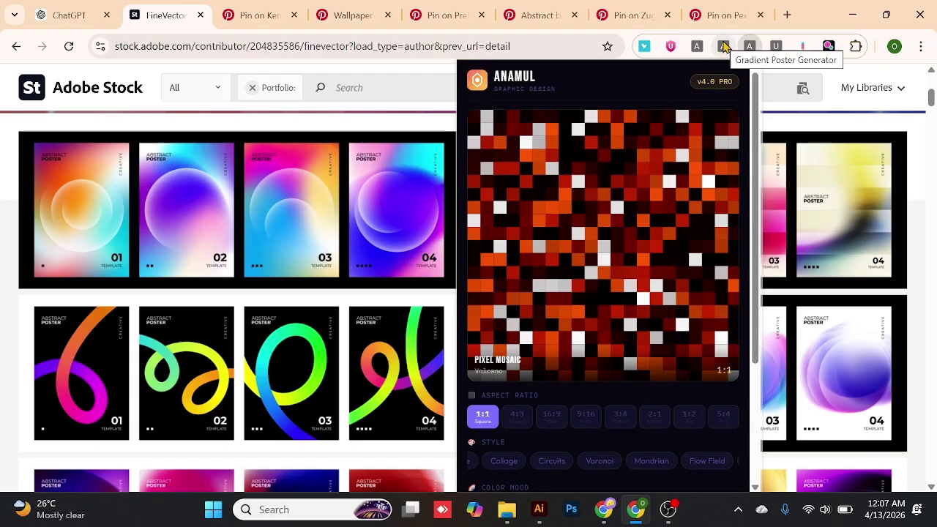
# - Open the Gradient Poster Generator extension and view its available poster styles
pyautogui.click(724, 46)
pyautogui.click(724, 46)
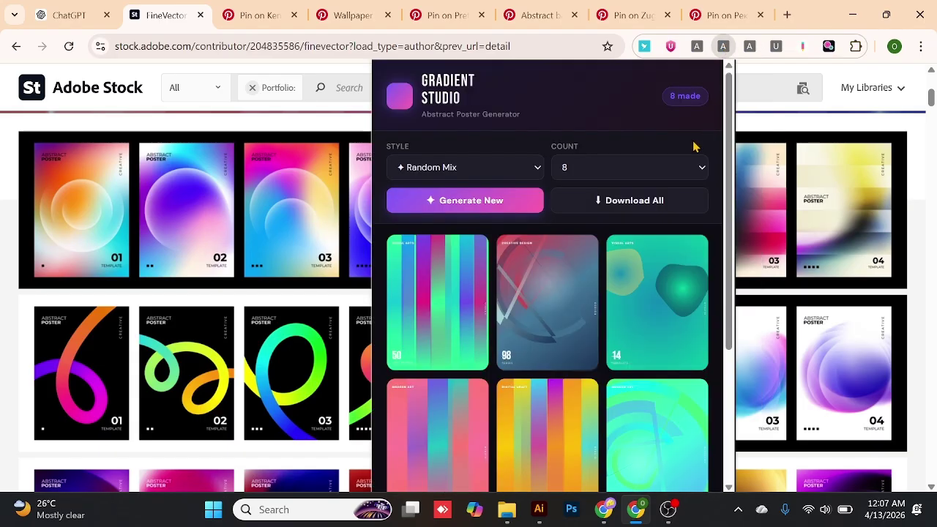
pyautogui.click(540, 171)
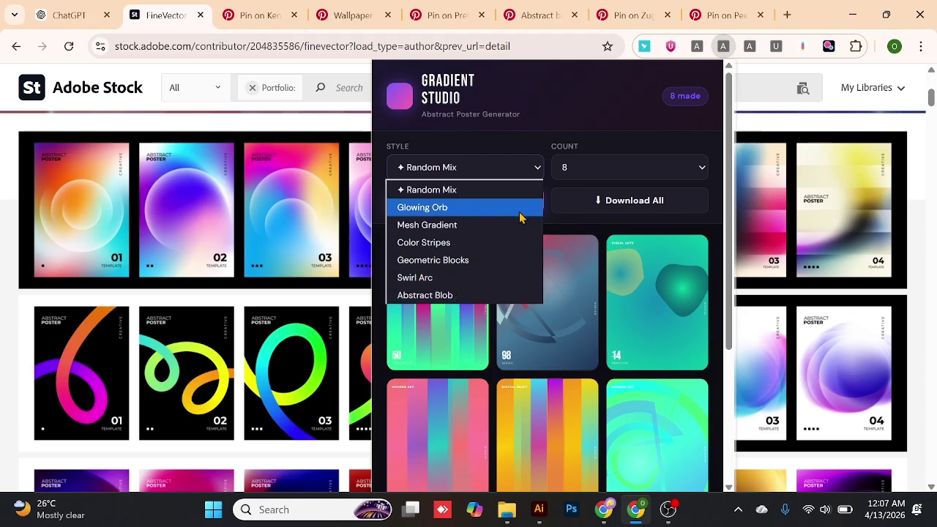
# - Open the UltraPattern extension and generate 9:16 story patterns in the Memphis, Bauhaus and Organic styles
pyautogui.click(777, 46)
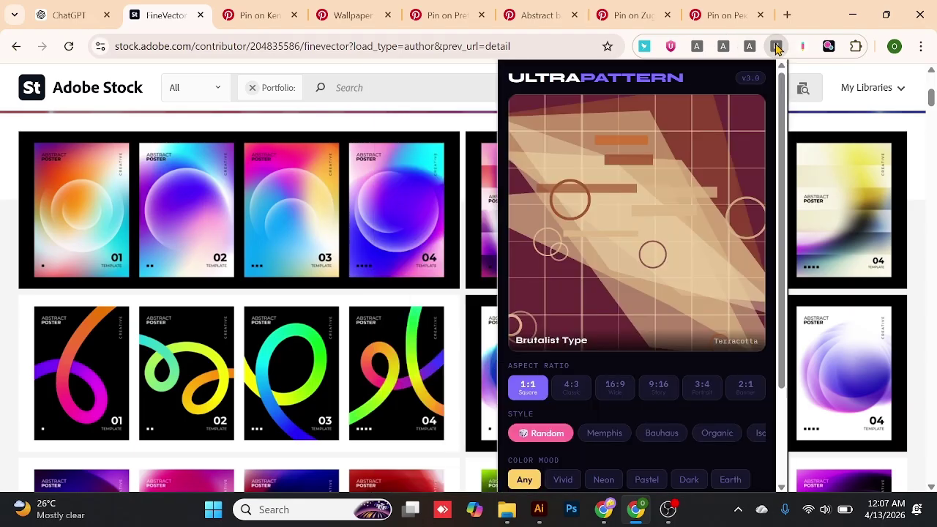
pyautogui.scroll(-2, 628, 328)
pyautogui.click(674, 270)
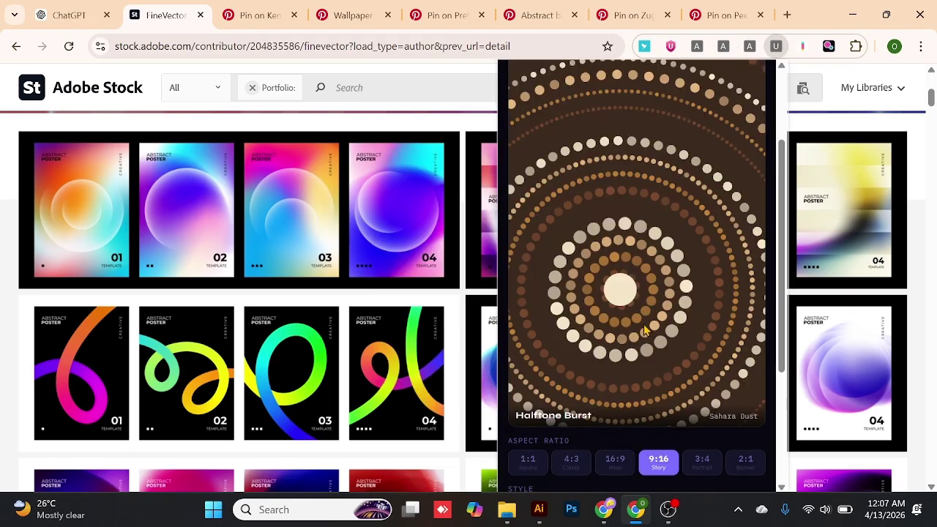
pyautogui.click(621, 306)
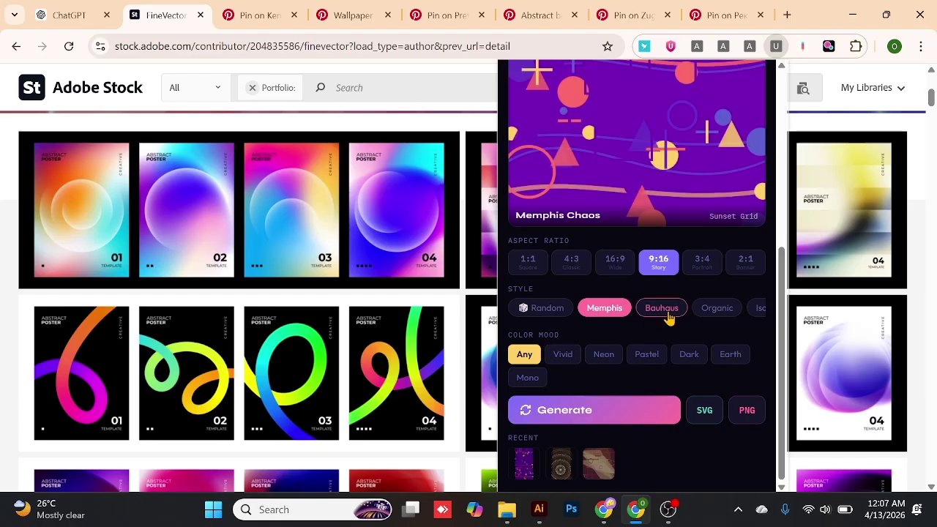
pyautogui.click(664, 309)
pyautogui.click(714, 313)
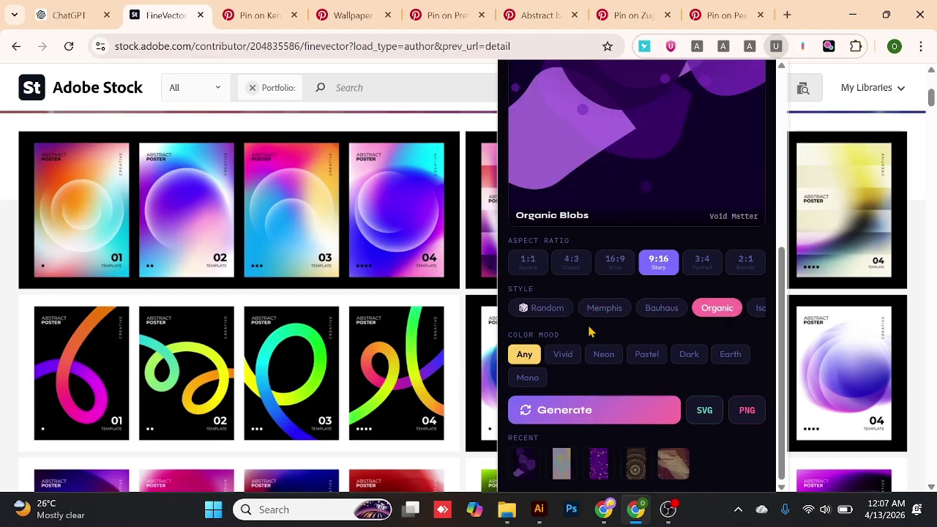
# - Open the ProPoster extension and generate Square 1:1 posters in the 3D Sphere style
pyautogui.click(831, 53)
pyautogui.click(831, 53)
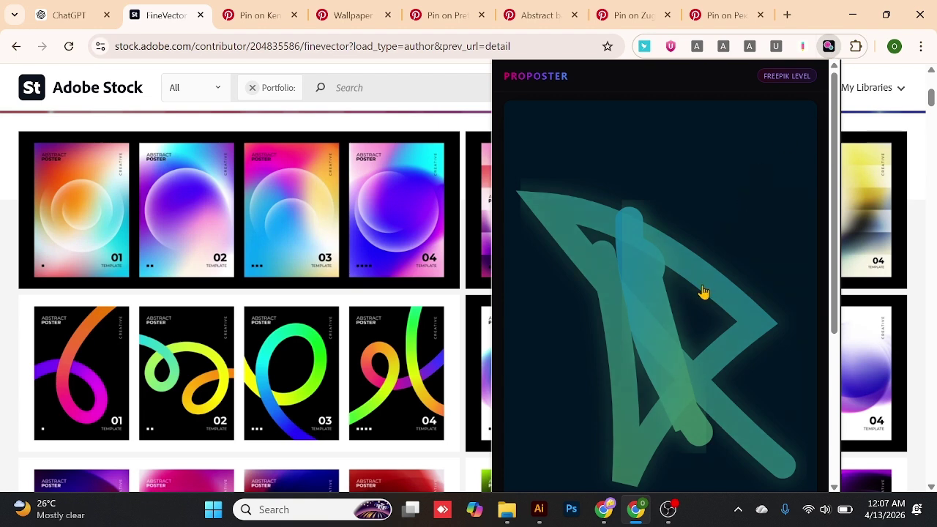
pyautogui.scroll(-3, 703, 296)
pyautogui.click(616, 326)
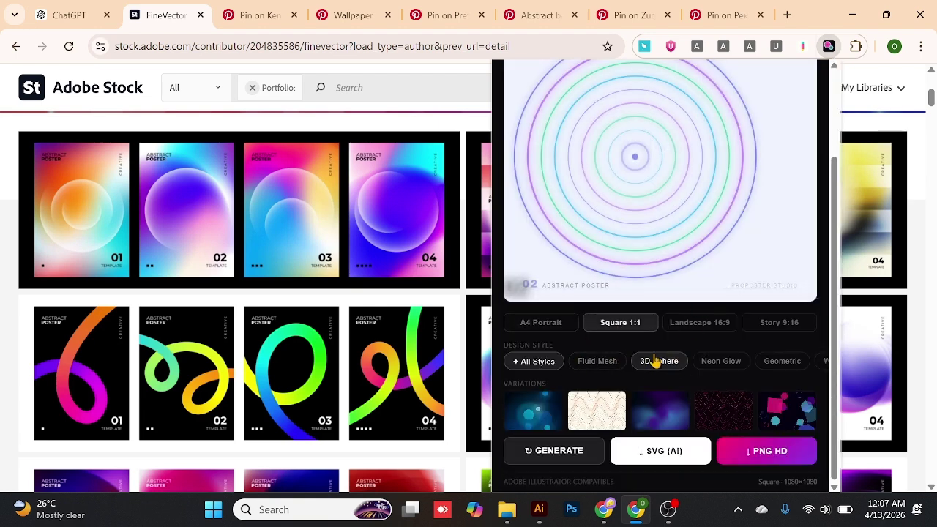
pyautogui.click(654, 361)
pyautogui.scroll(3, 660, 355)
pyautogui.scroll(-3, 612, 403)
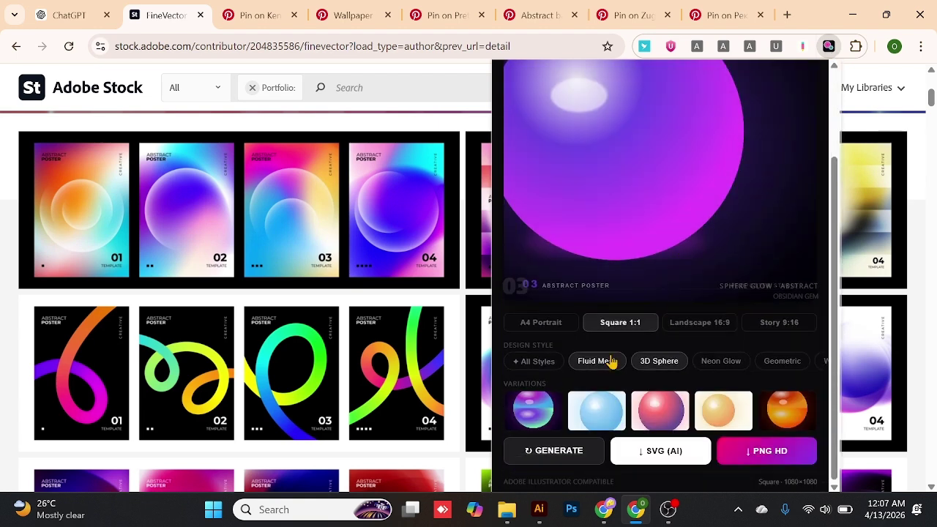
# - Generate square posters in the Fluid Mesh style, followed by a new set in the 3D Sphere style
pyautogui.click(611, 361)
pyautogui.scroll(2, 717, 352)
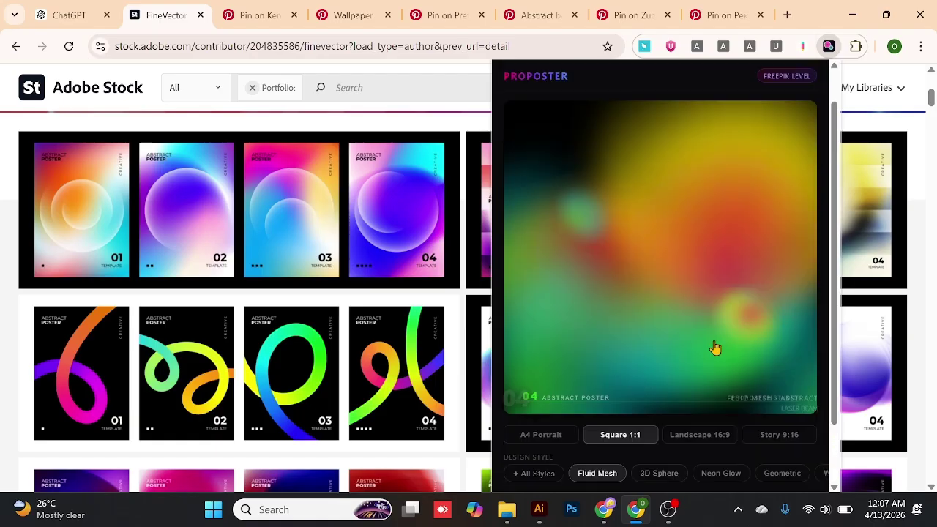
pyautogui.scroll(-1, 739, 279)
pyautogui.scroll(-1, 739, 278)
pyautogui.click(657, 360)
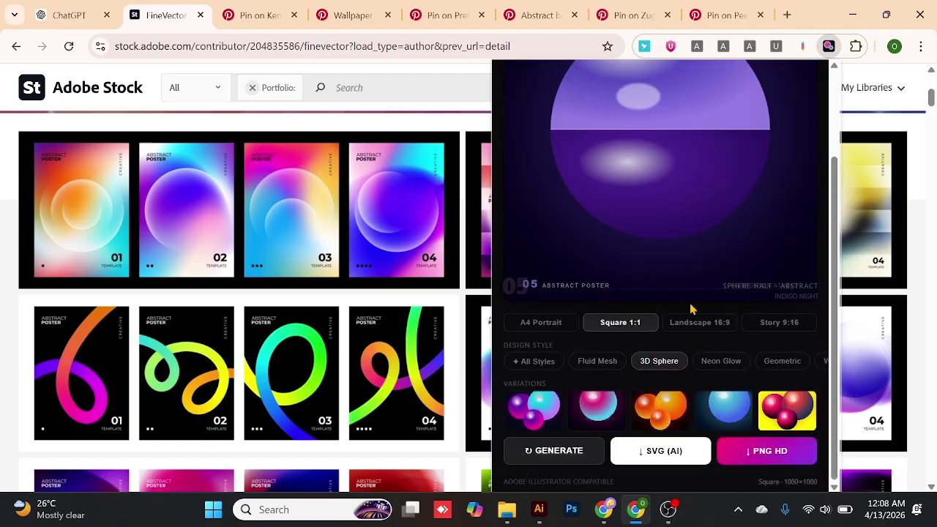
pyautogui.scroll(1, 690, 309)
pyautogui.scroll(-1, 665, 307)
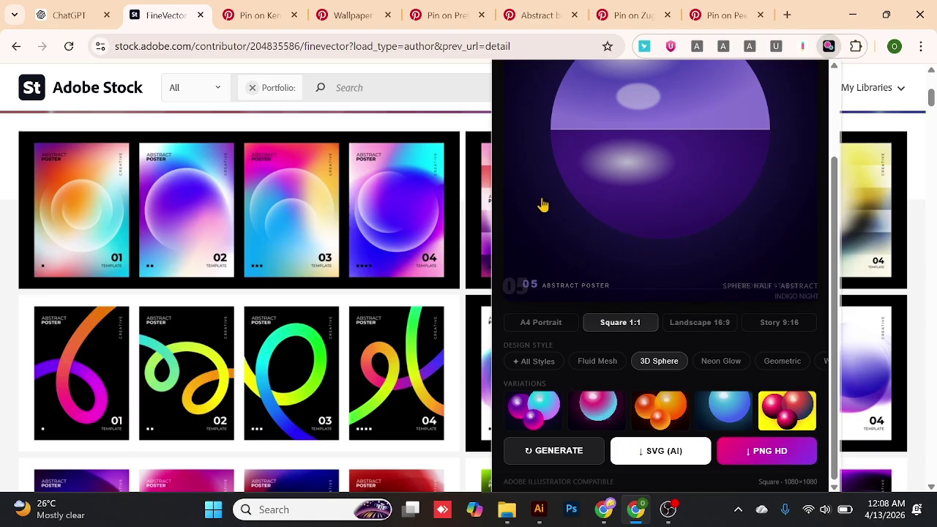
# - Close the ProPoster extension, return to the start of the FineVector portfolio, and switch to Illustrator to view the finished poster artwork
pyautogui.click(4, 268)
pyautogui.scroll(5, 4, 268)
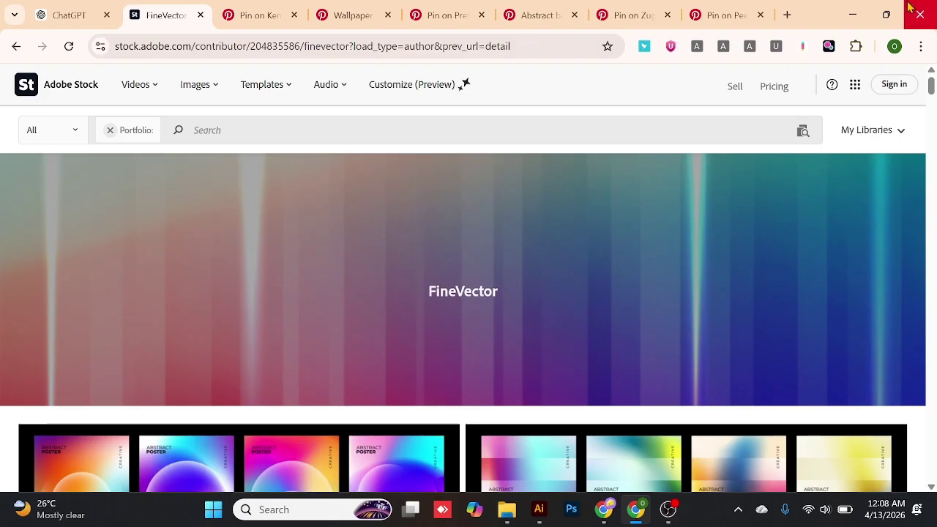
pyautogui.click(852, 14)
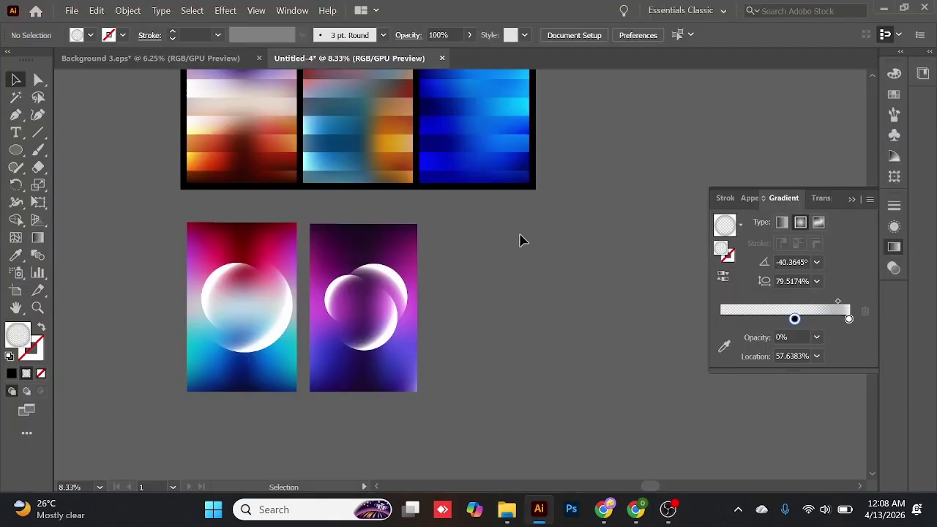
pyautogui.scroll(2, 670, 237)
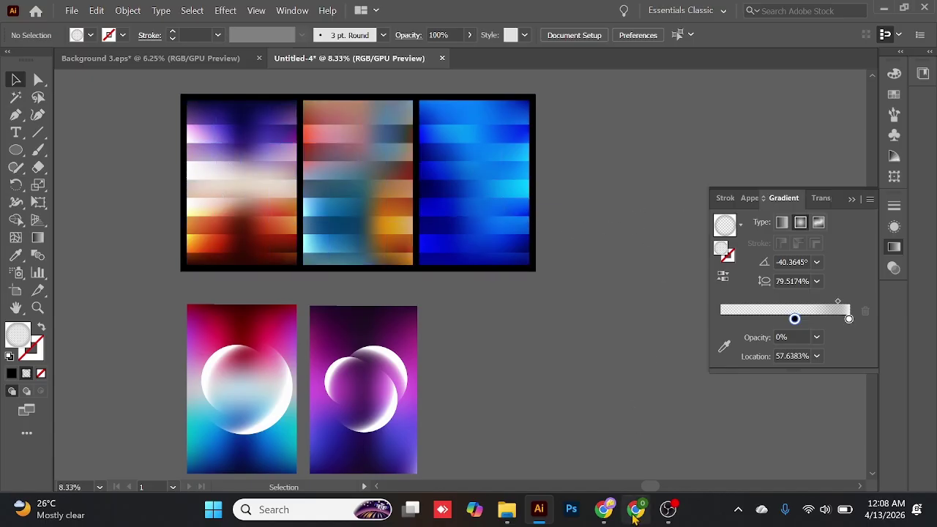
# - Switch back to the browser and look through the abstract poster sets in the FineVector portfolio on Adobe Stock
pyautogui.moveTo(633, 516)
pyautogui.click(619, 447)
pyautogui.scroll(-10, 575, 278)
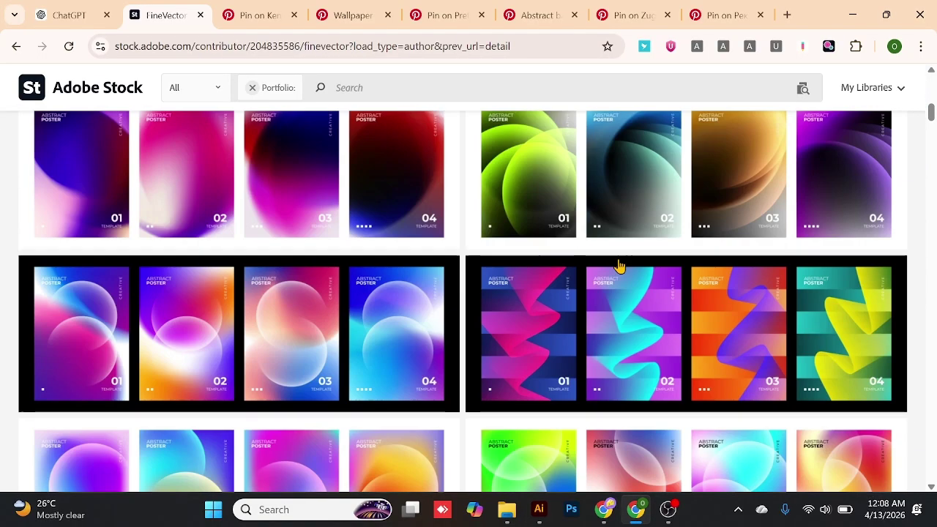
pyautogui.scroll(-9, 619, 265)
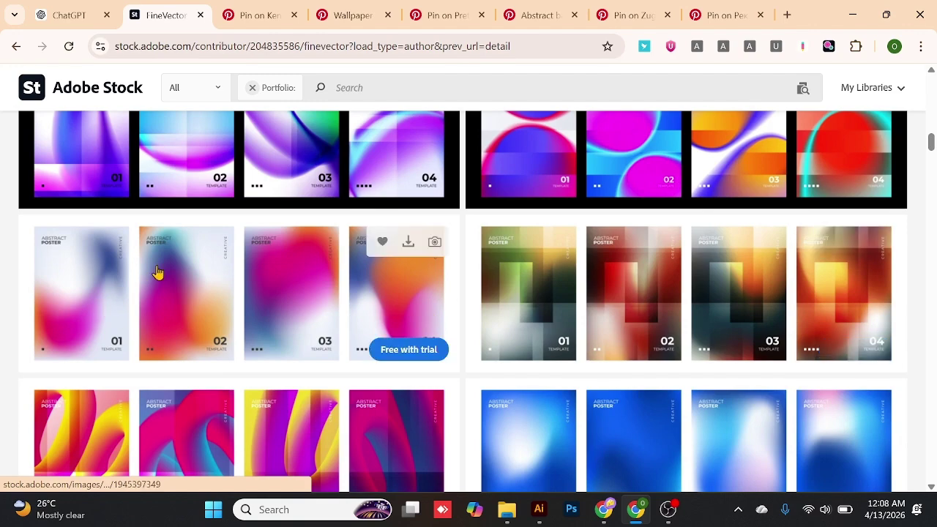
pyautogui.scroll(-3, 651, 296)
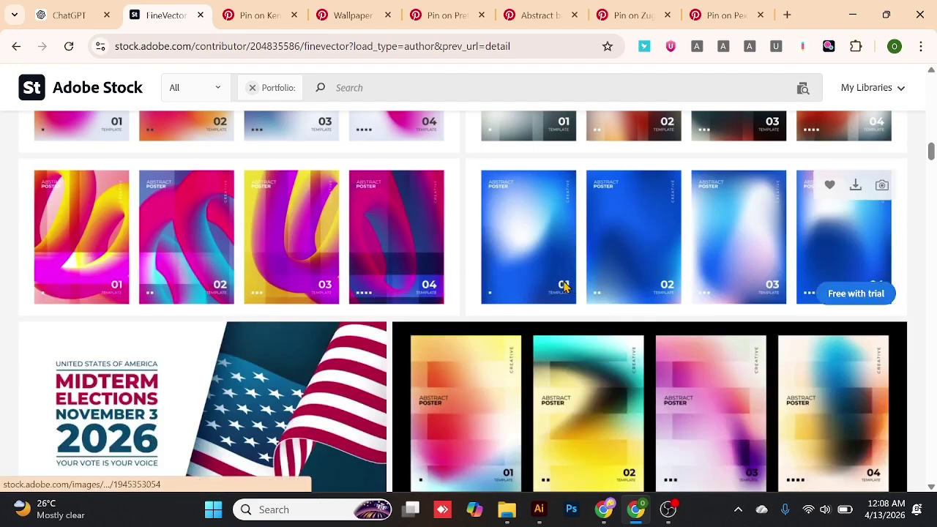
pyautogui.scroll(-2, 562, 288)
pyautogui.scroll(-8, 492, 289)
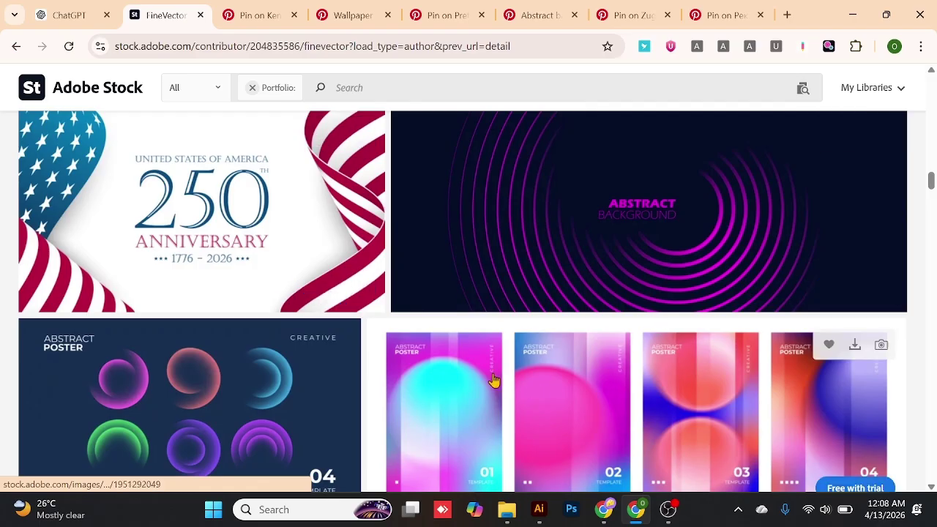
pyautogui.scroll(-4, 648, 346)
pyautogui.scroll(-3, 611, 334)
pyautogui.scroll(-3, 412, 320)
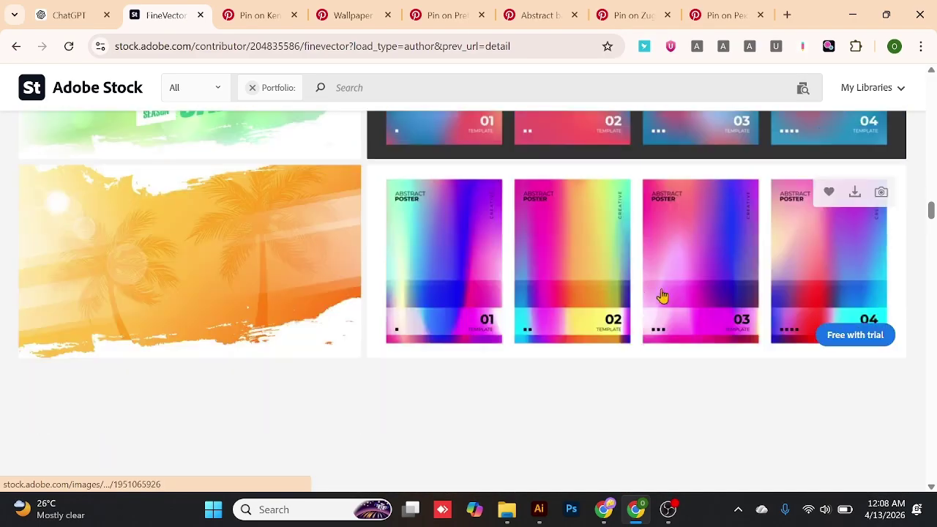
# - View the recent top sellers for vectors in Adobe Stock Contributor Insights in the other Chrome window, and minimize that window
pyautogui.click(603, 509)
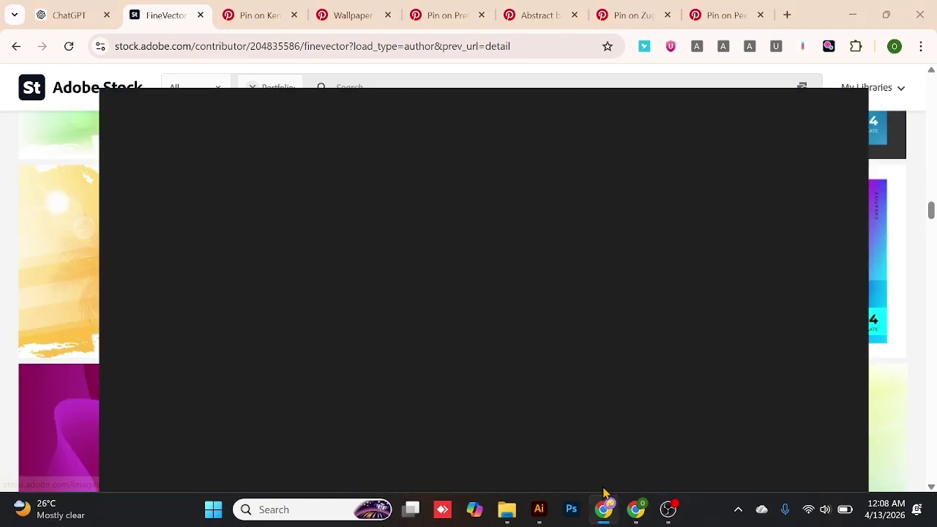
pyautogui.click(102, 14)
pyautogui.scroll(3, 280, 342)
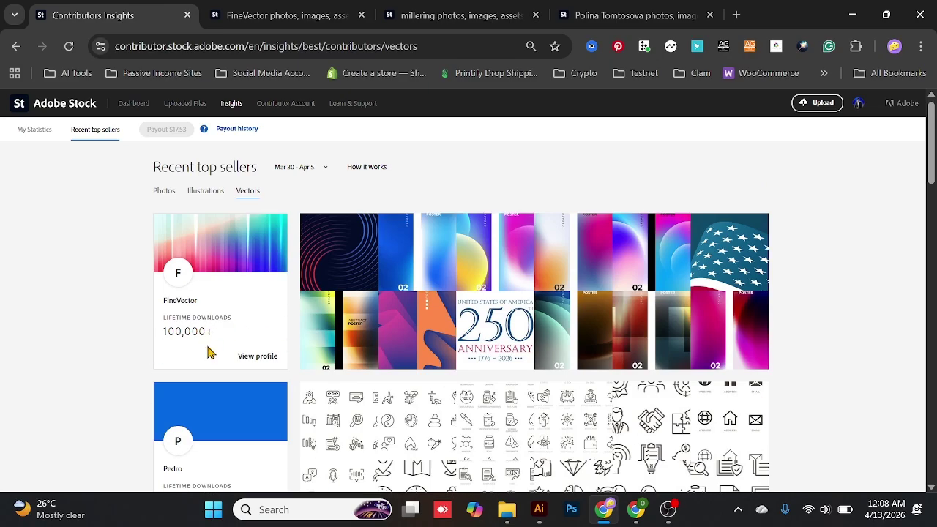
pyautogui.click(852, 14)
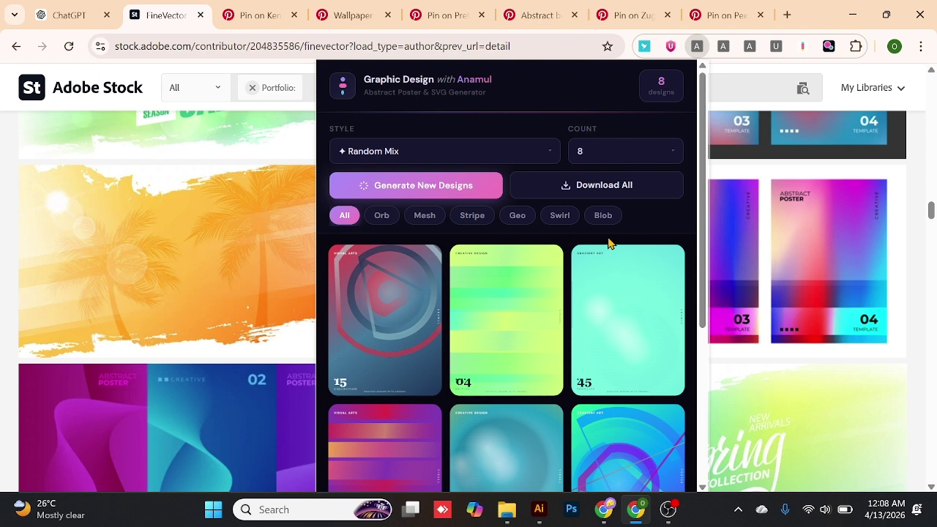
# - Switch to Illustrator to show the poster artwork, and return to the FineVector portfolio in the browser
pyautogui.click(850, 13)
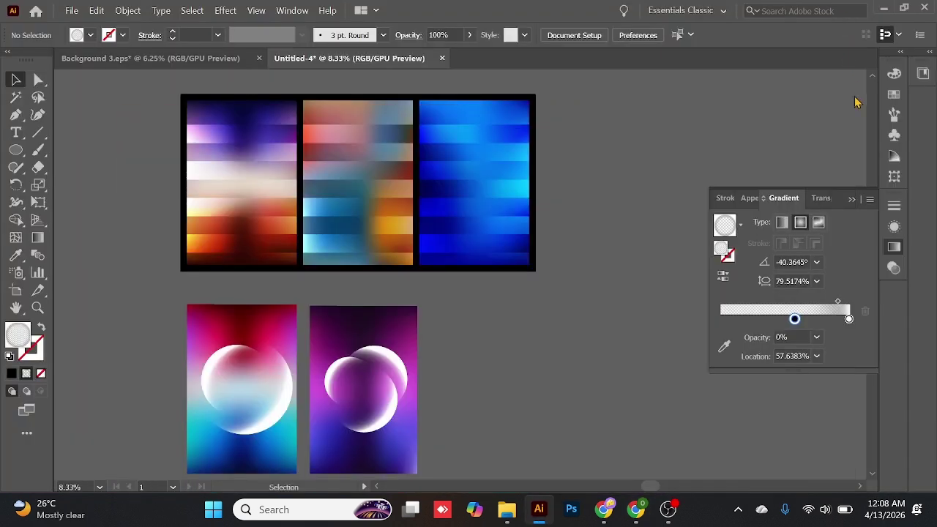
pyautogui.click(884, 9)
pyautogui.click(647, 510)
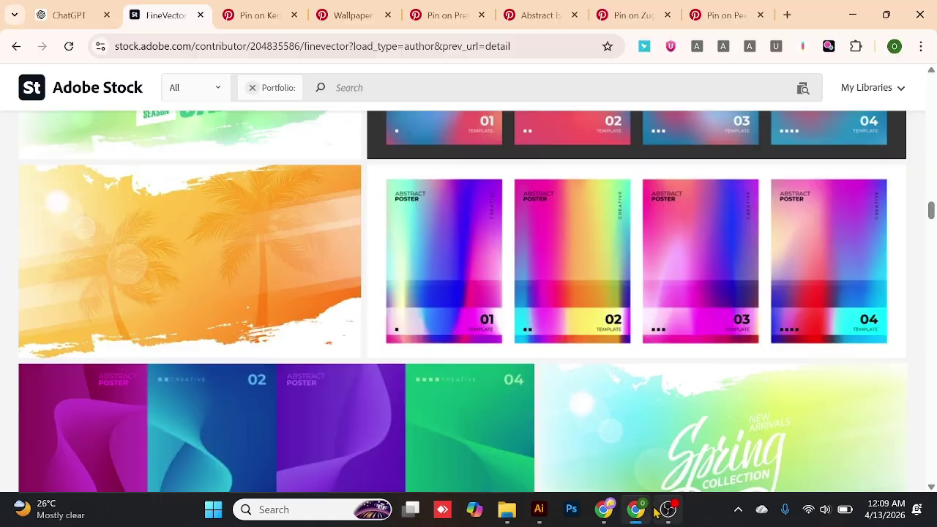